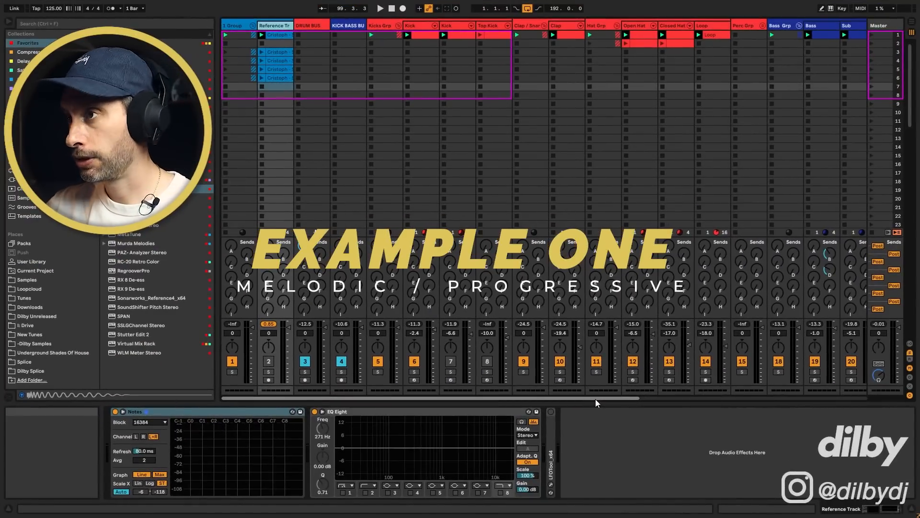
Step: Play back the session's full mix and stop it after a few bars
key(space)
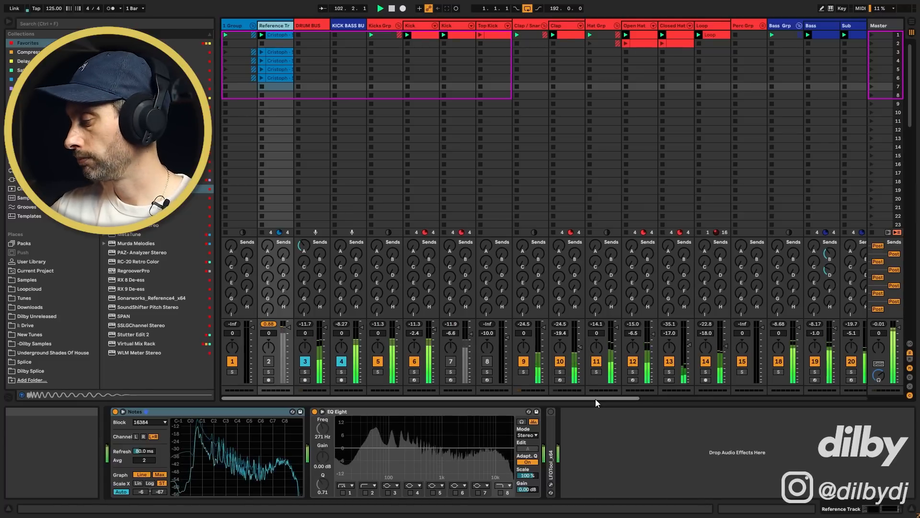
key(space)
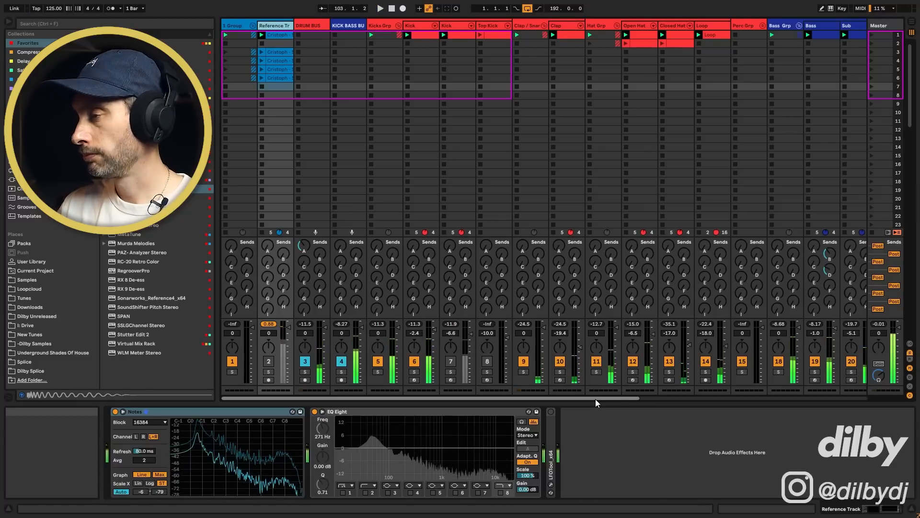
Step: Record the full mix into the Resample Track's first clip slot and set the recorded clip's loop length to 16 bars
drag(619, 398, 827, 392)
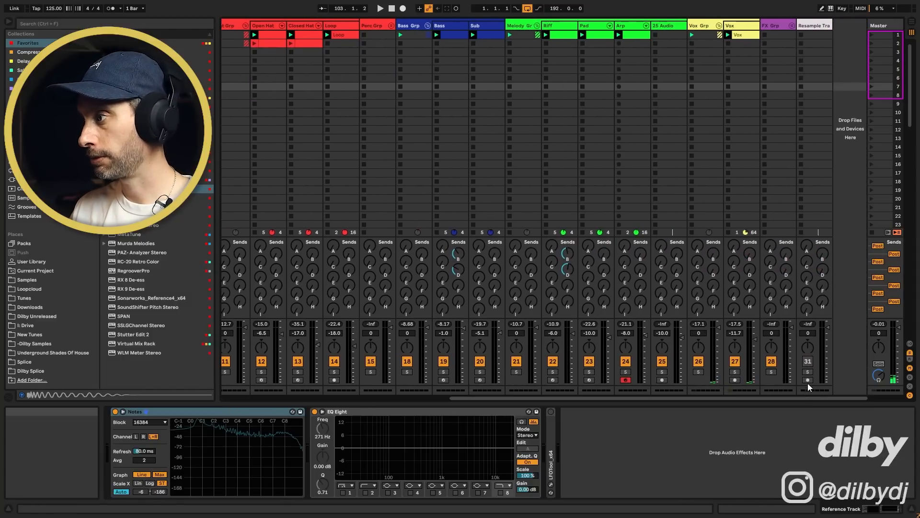
click(808, 380)
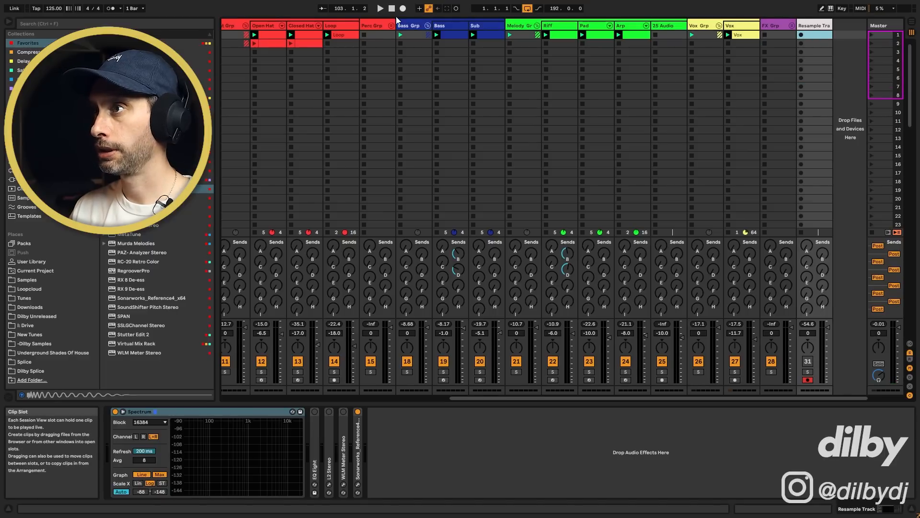
click(801, 34)
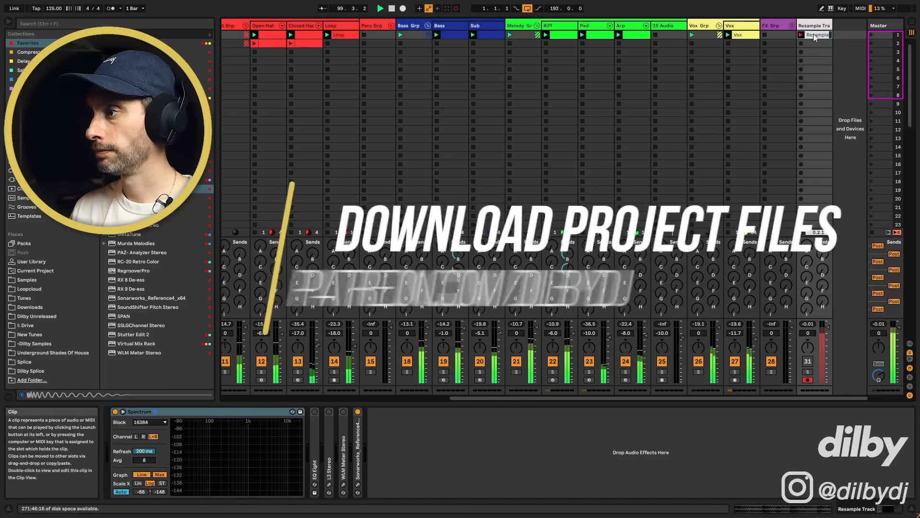
double_click(814, 36)
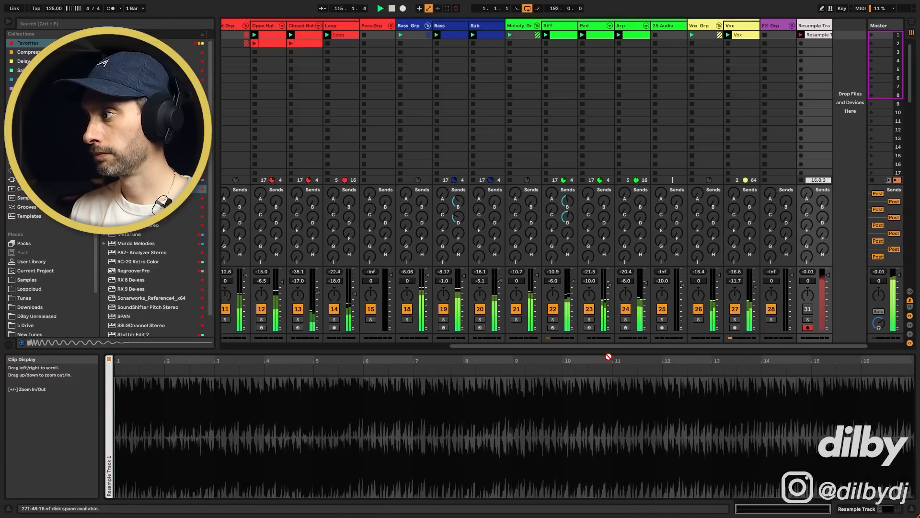
key(space)
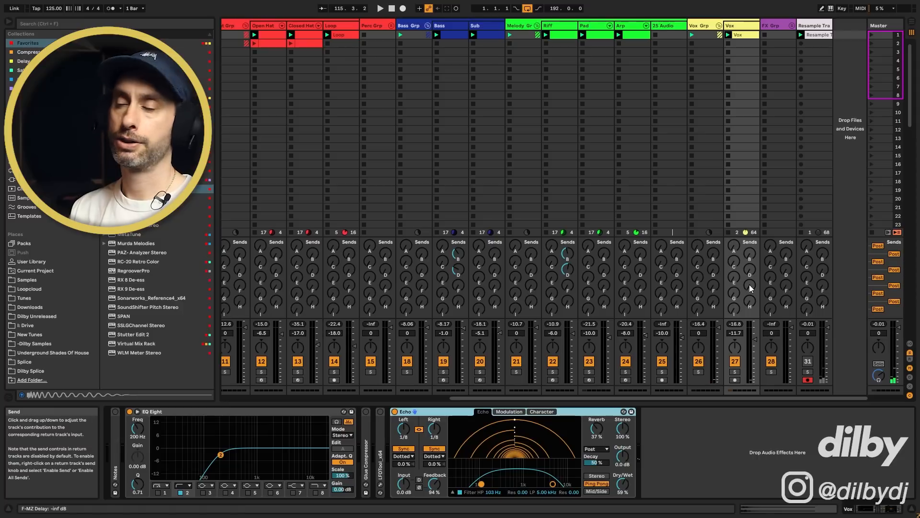
click(817, 35)
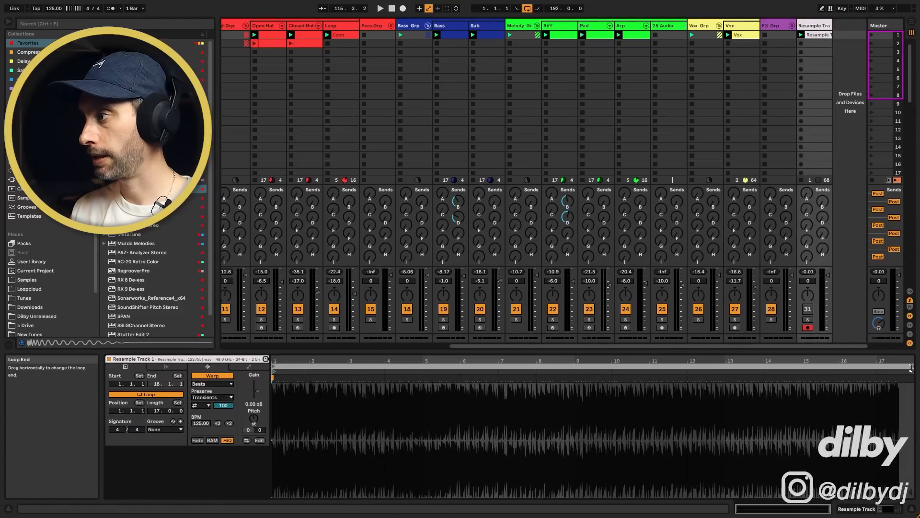
drag(911, 367, 873, 368)
Step: Solo the Reference Track and listen to its first clip, then unsolo it to compare with the full mix
drag(799, 346, 339, 363)
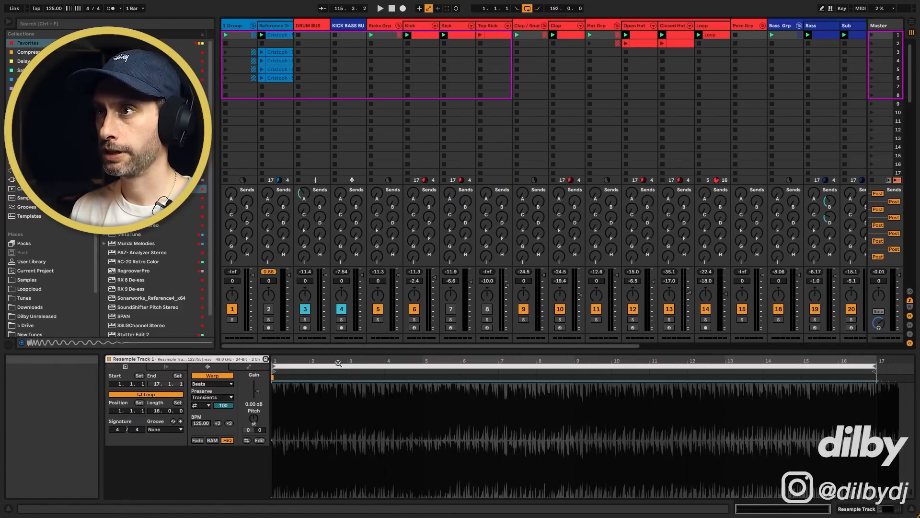
click(278, 34)
click(268, 319)
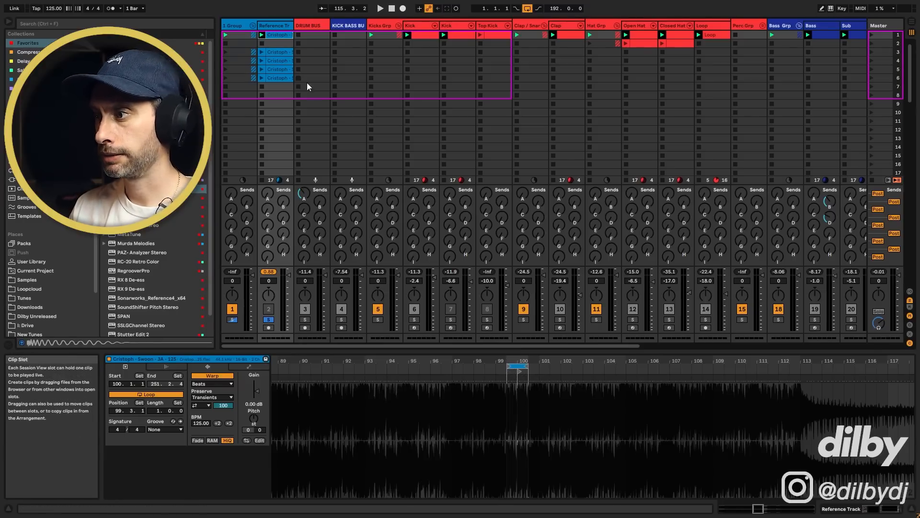
key(space)
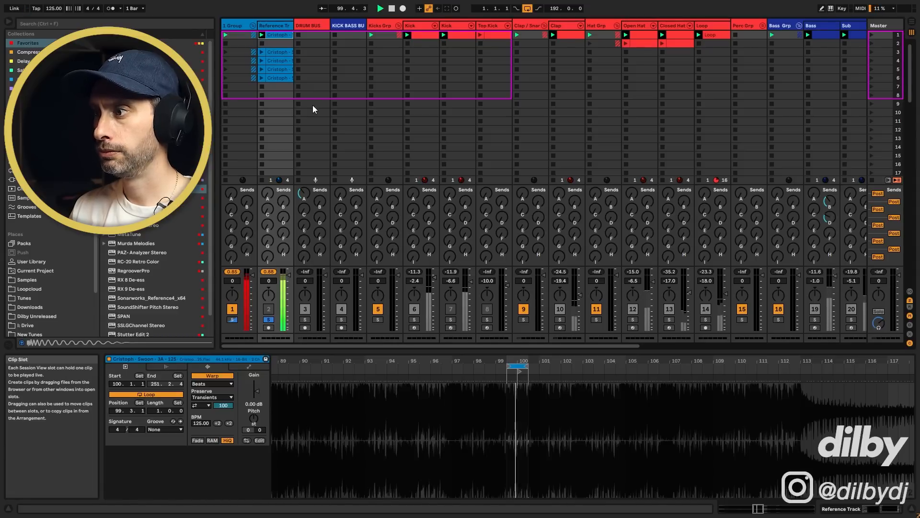
key(space)
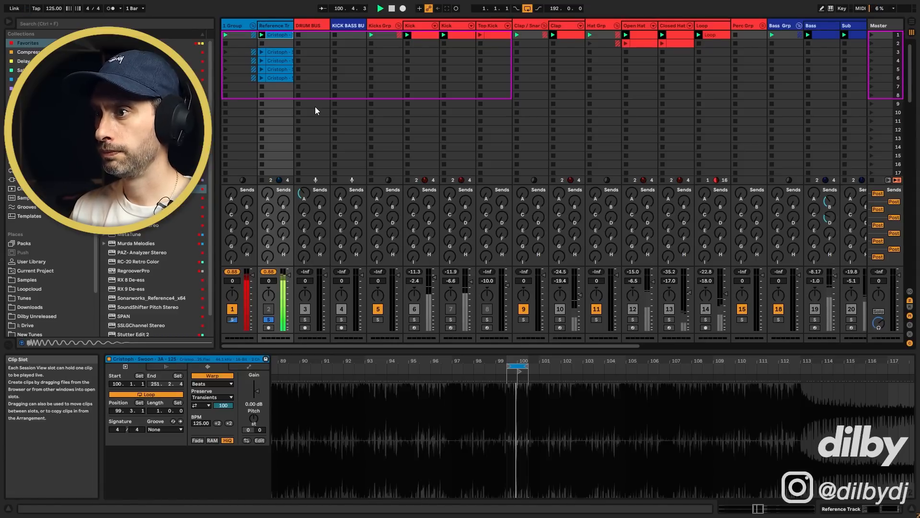
click(268, 319)
key(space)
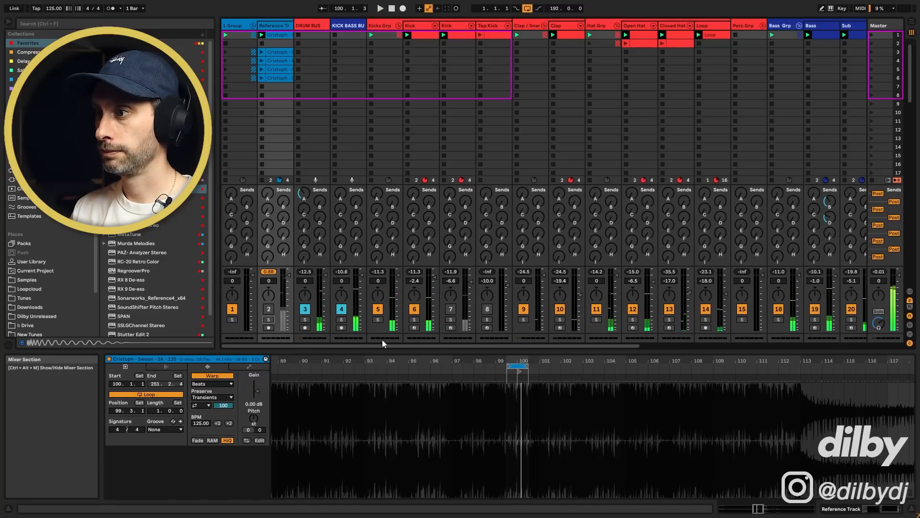
Step: Freeze the Vox track
drag(388, 344, 686, 337)
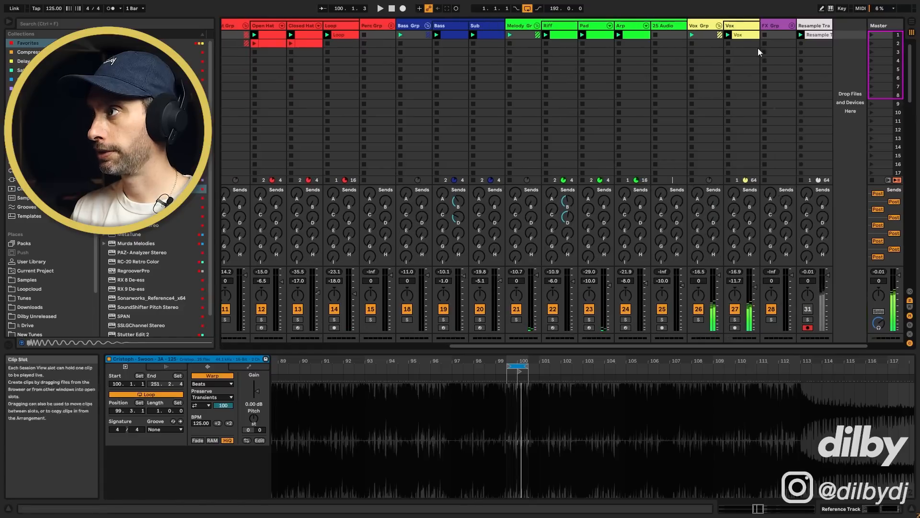
right_click(744, 29)
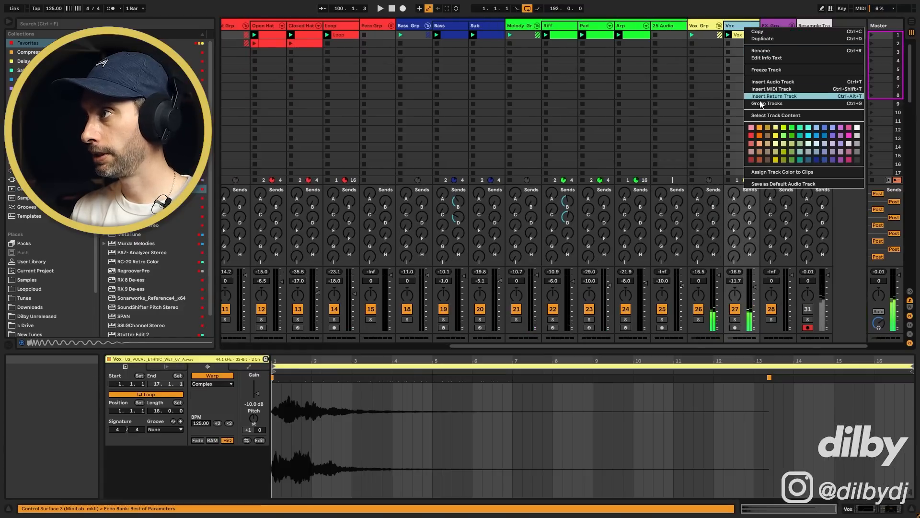
click(766, 69)
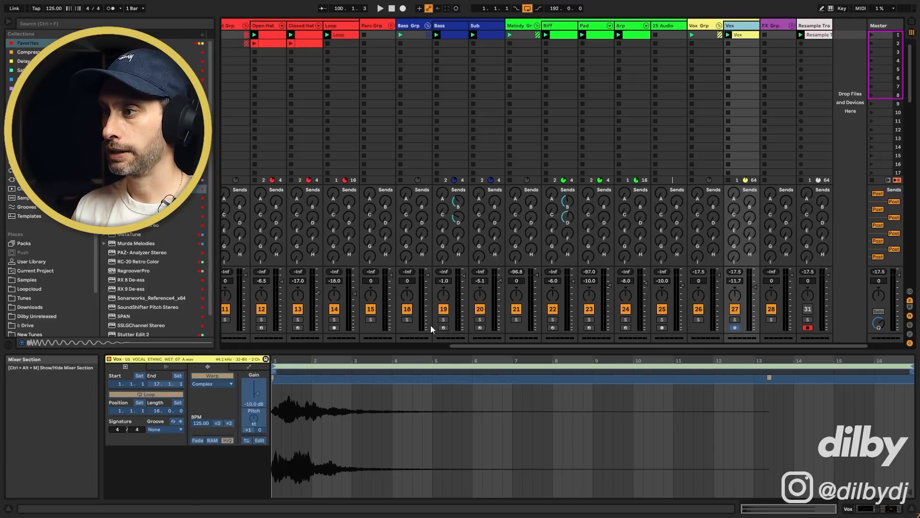
Step: Solo the DRUM BUS track and play the drums on their own
drag(516, 344, 497, 312)
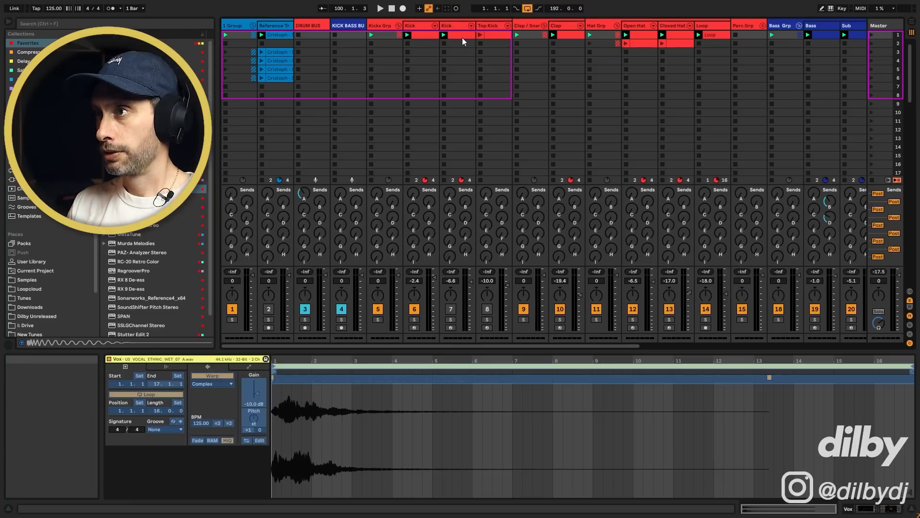
click(305, 320)
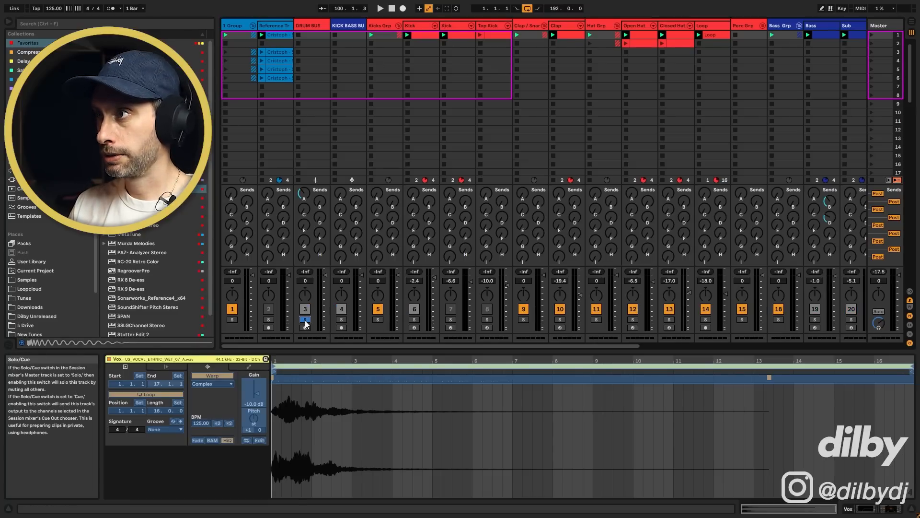
key(space)
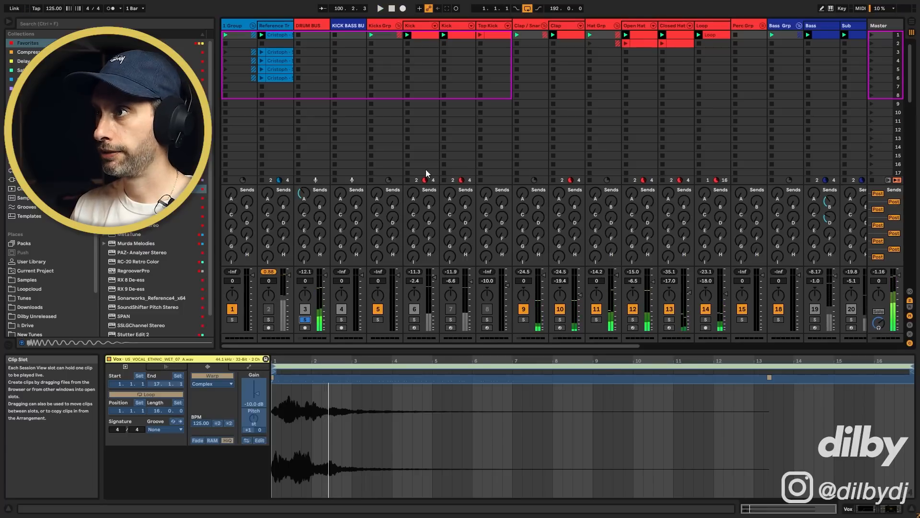
Step: Solo the first Kick track and examine its frequency content in the enlarged Spectrum display during playback
click(428, 33)
click(414, 319)
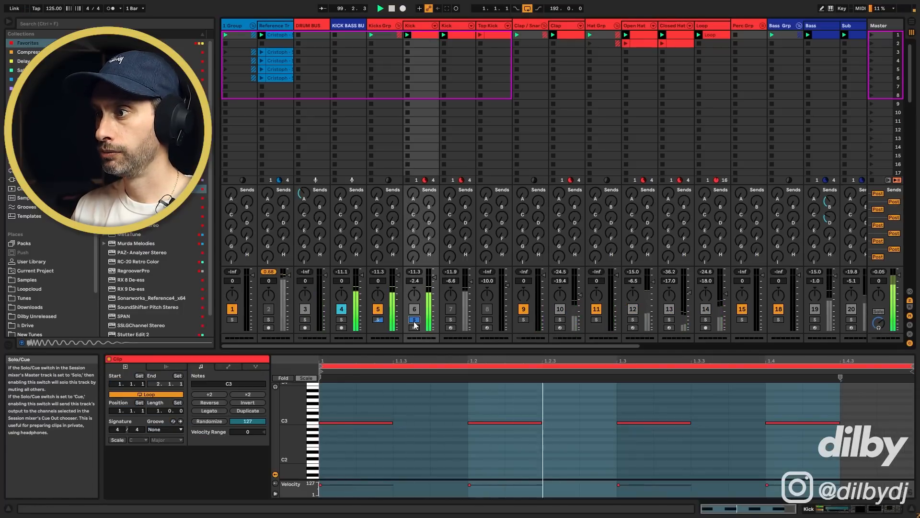
click(422, 26)
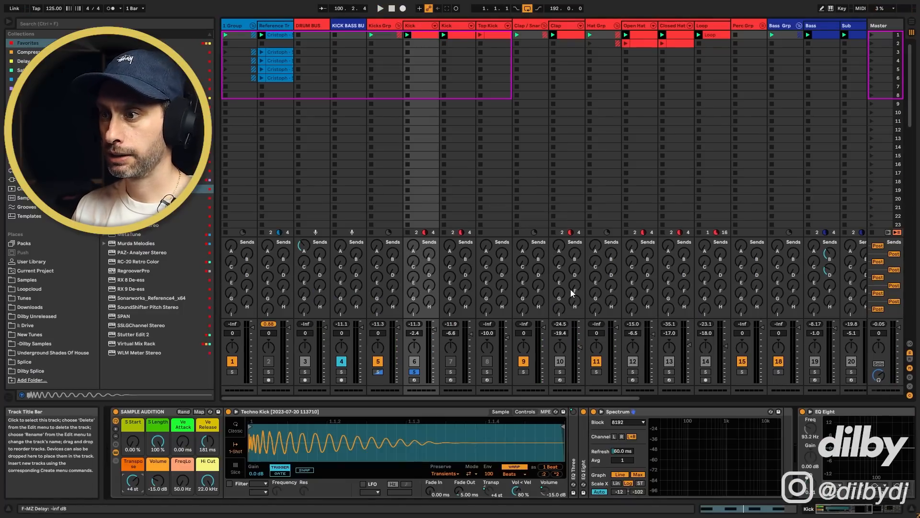
drag(536, 397, 608, 398)
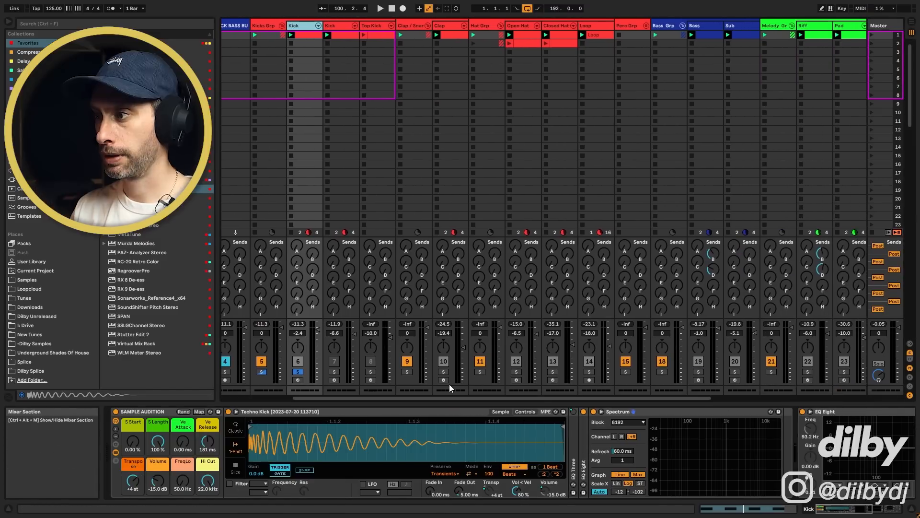
click(601, 412)
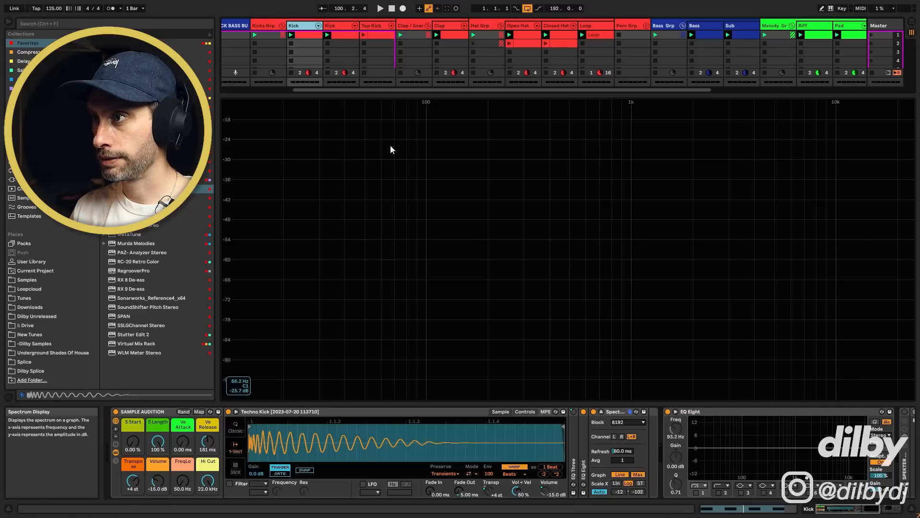
key(space)
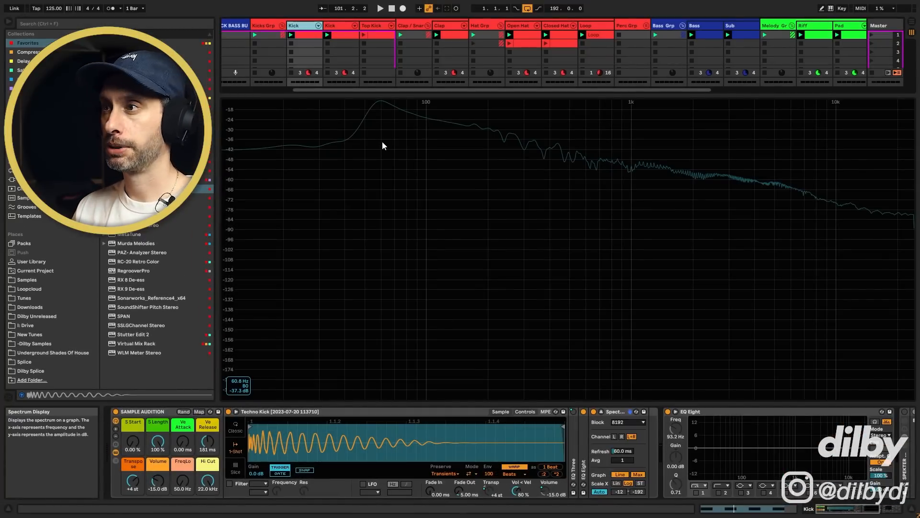
click(602, 411)
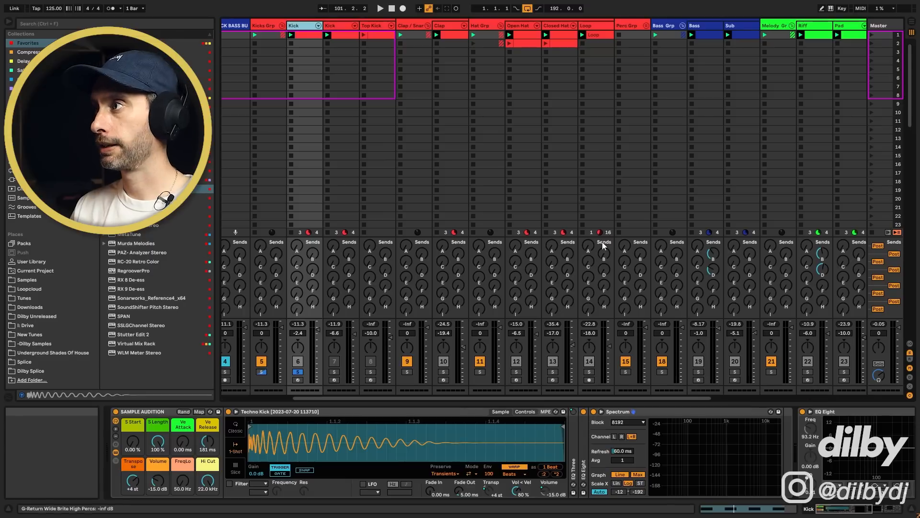
Step: Examine the MIDI notes in the first clips of the Bass and Sub tracks
double_click(703, 34)
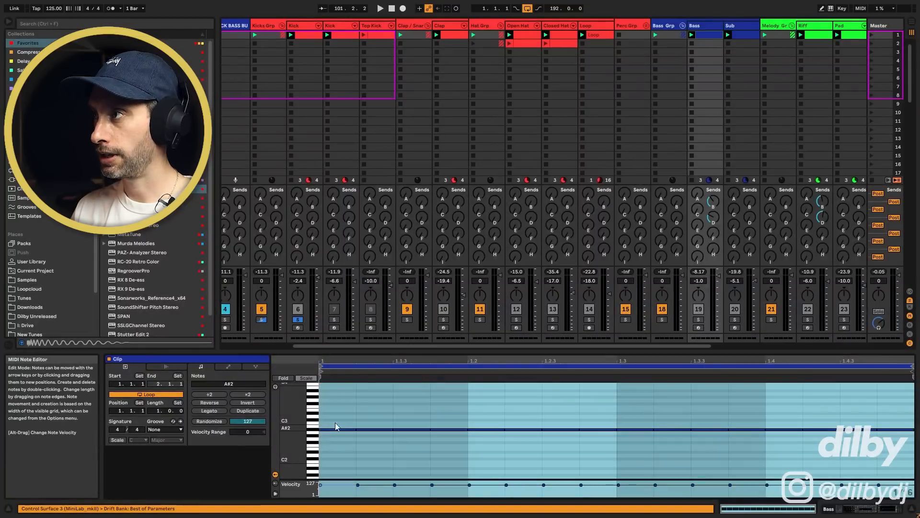
click(738, 34)
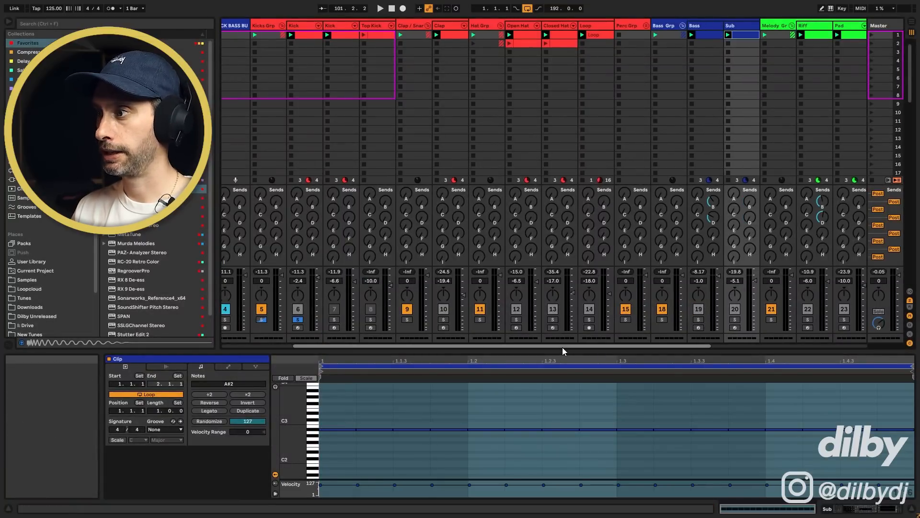
Step: Solo the Sub track, play it on its own and show its device chain
drag(562, 347, 623, 345)
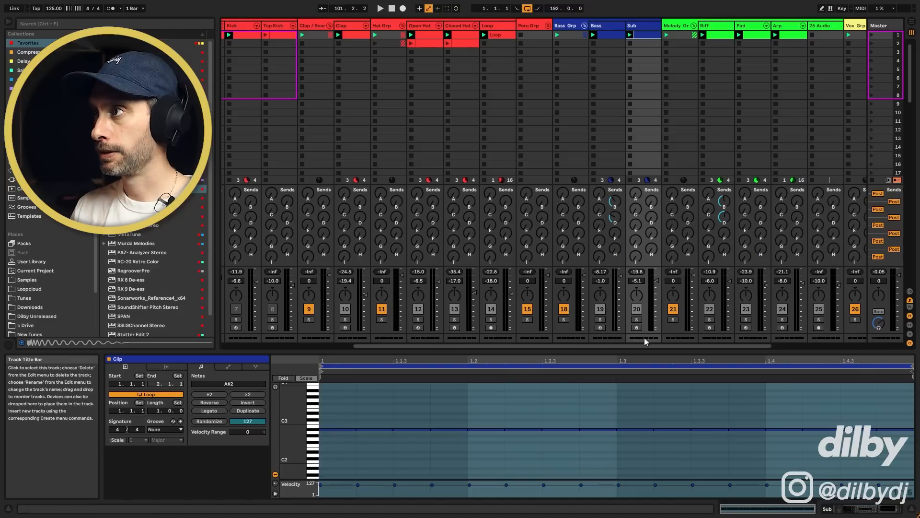
click(636, 319)
key(space)
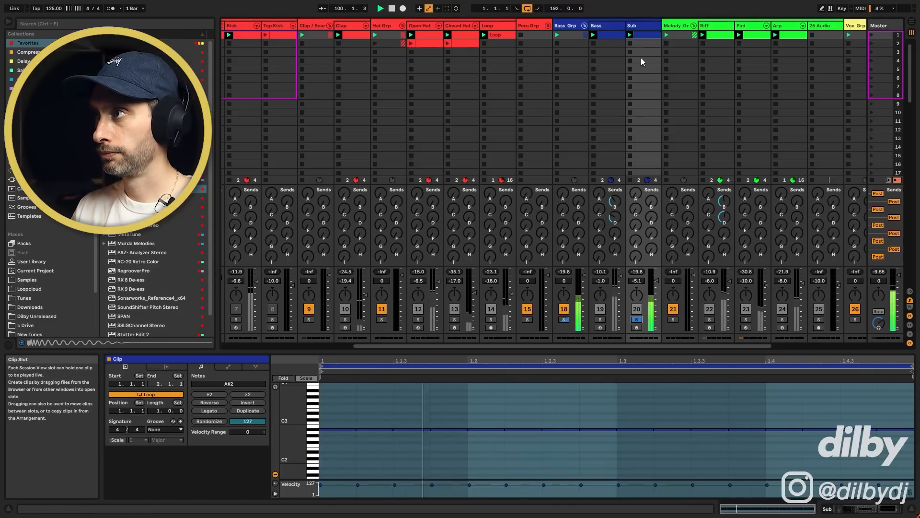
click(631, 25)
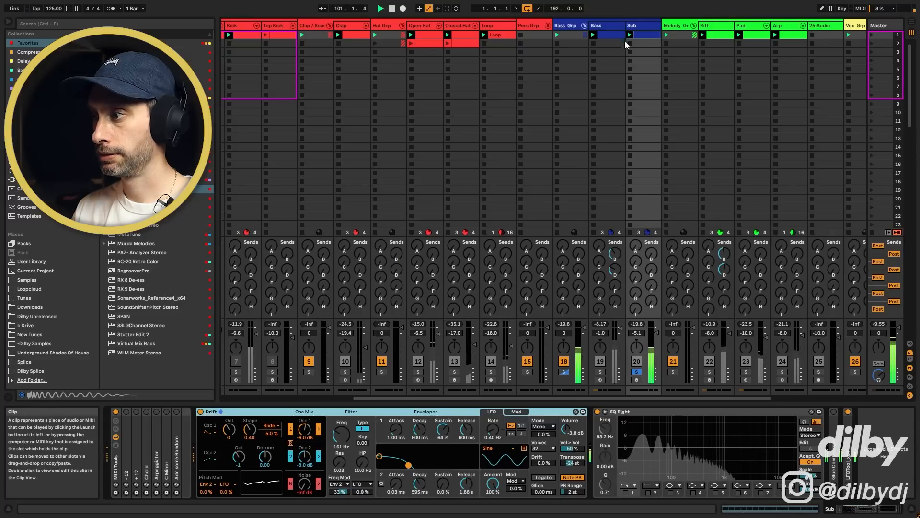
key(space)
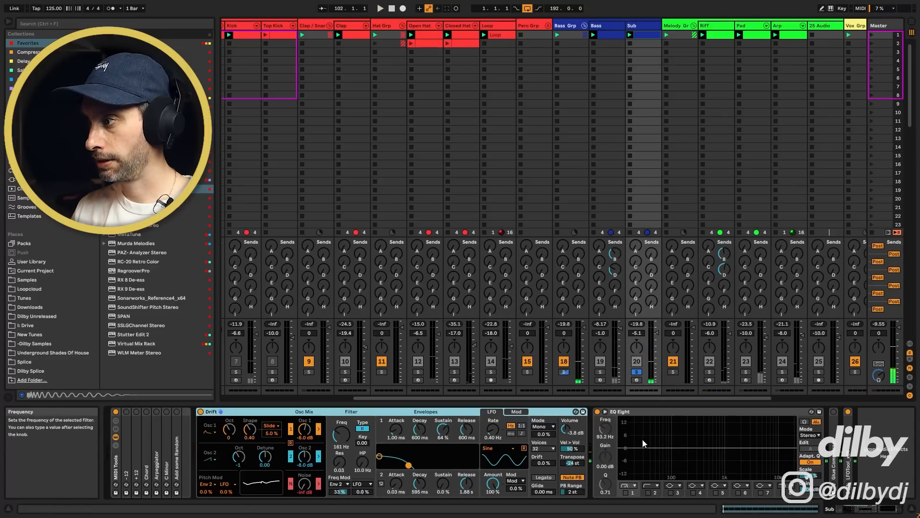
Step: Examine the Sub track's frequencies in the enlarged EQ Eight display during playback and collapse the display again
key(space)
click(605, 411)
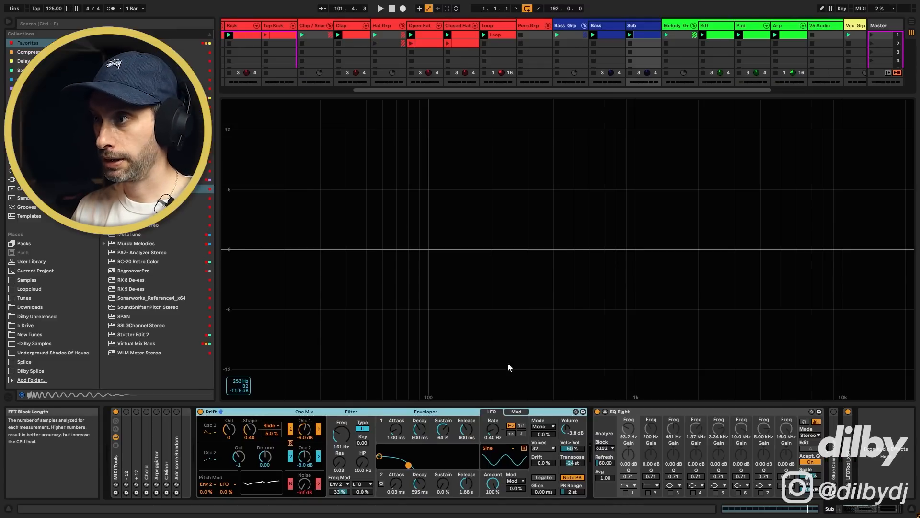
key(space)
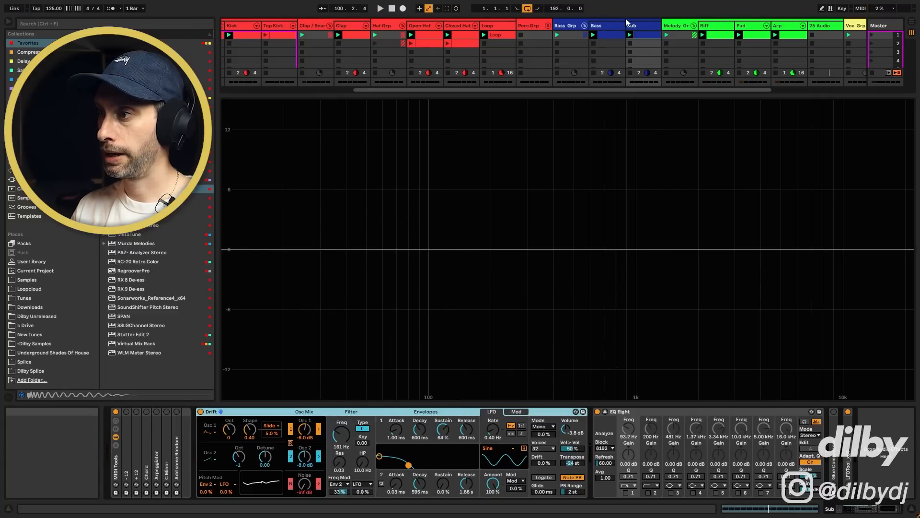
click(605, 410)
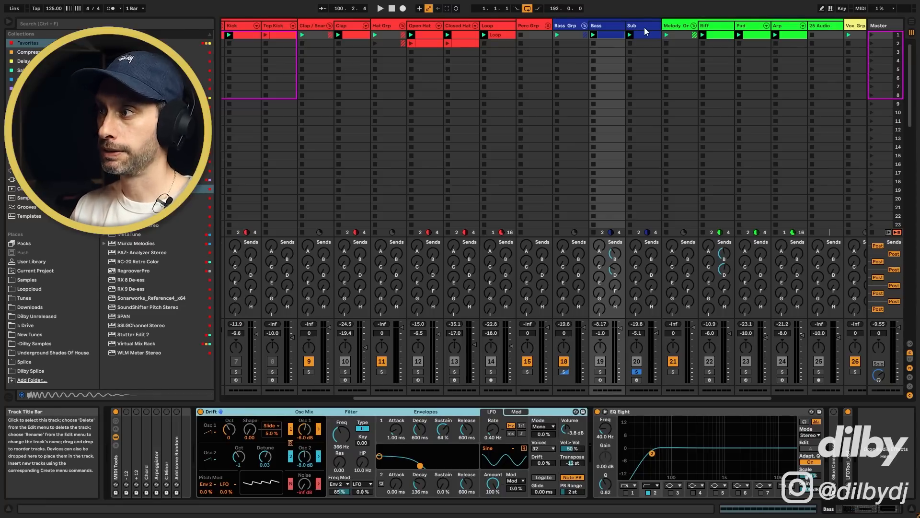
Step: Play the Bass track soloed and together with the Sub track, and show the Sub track's device chain
click(613, 26)
click(600, 372)
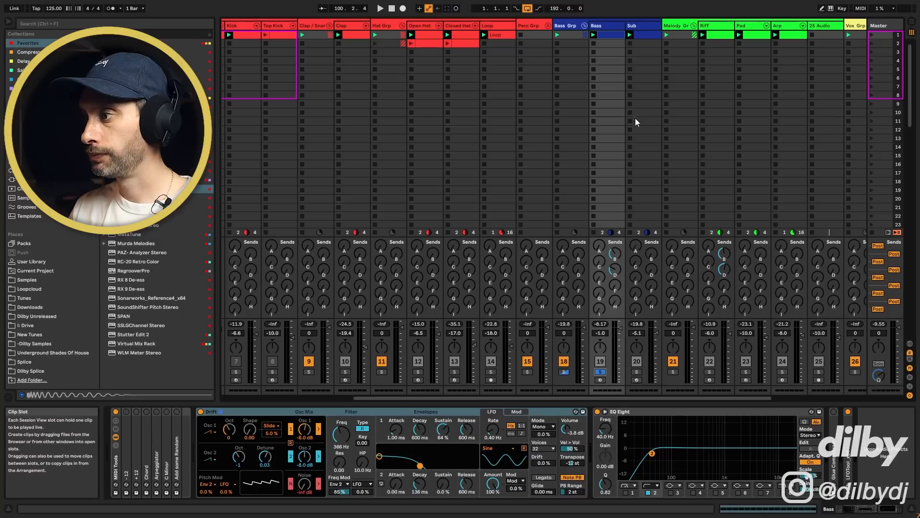
key(space)
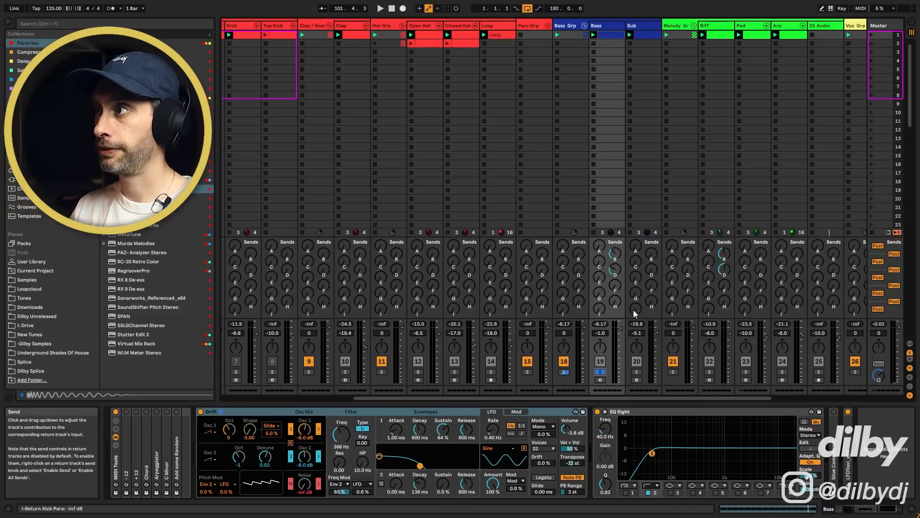
click(637, 372)
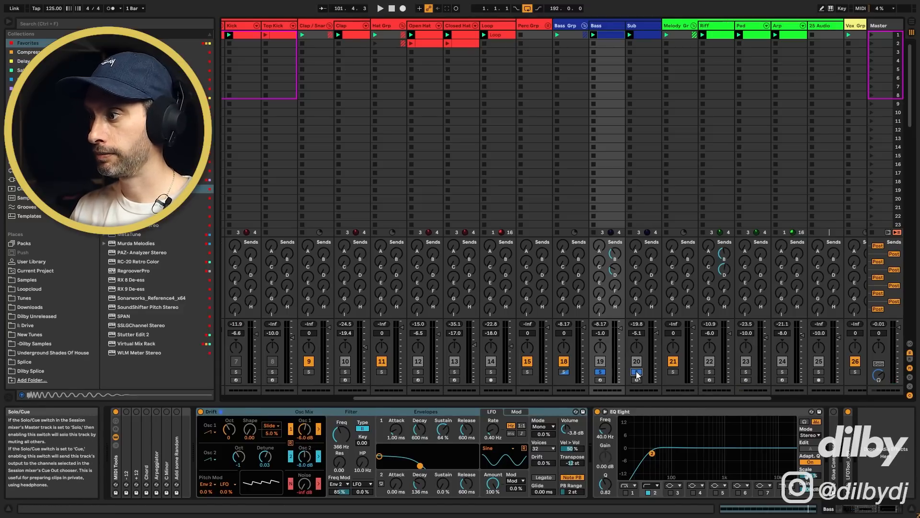
key(space)
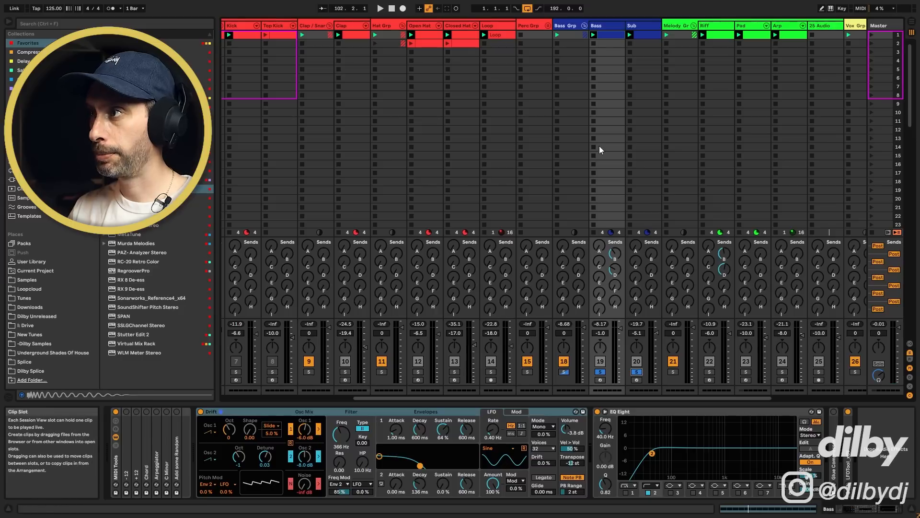
click(641, 35)
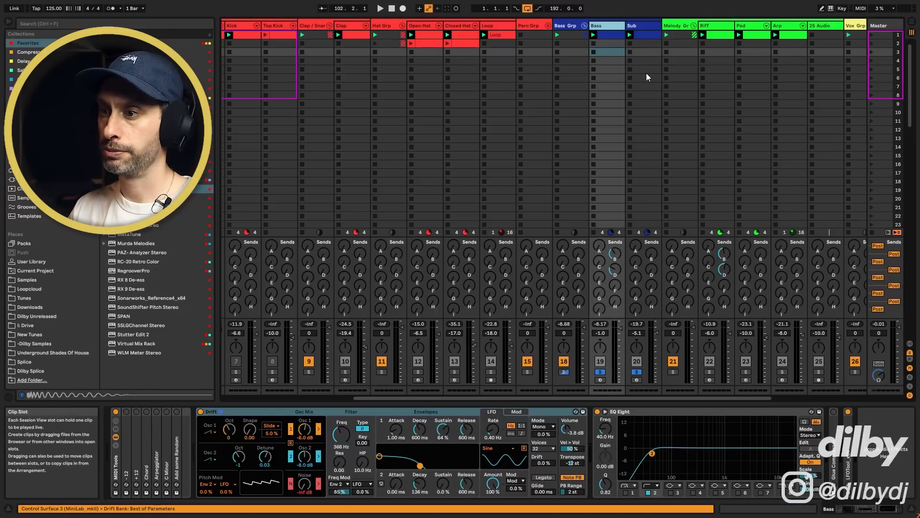
click(643, 28)
Step: Solo the Reference Track, open its third-slot clip, play it and inspect the waveform of the looped section
drag(628, 398, 497, 398)
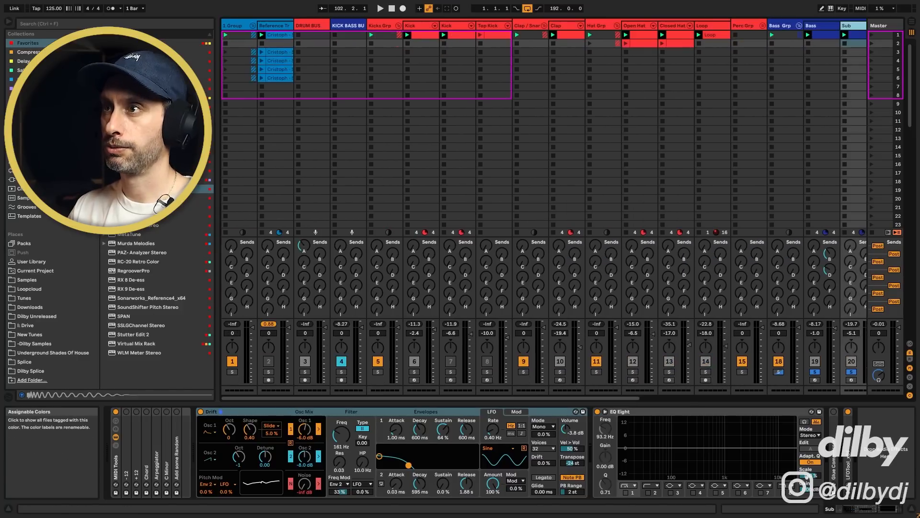
click(274, 51)
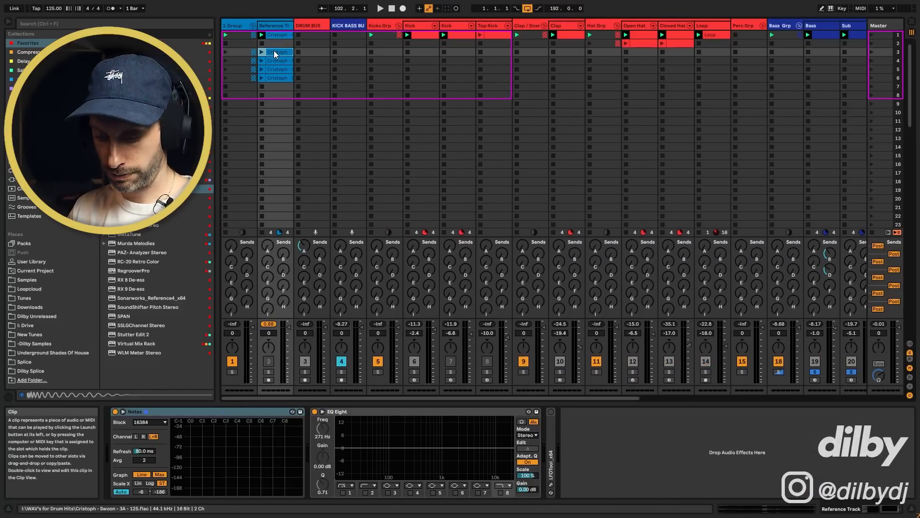
double_click(274, 51)
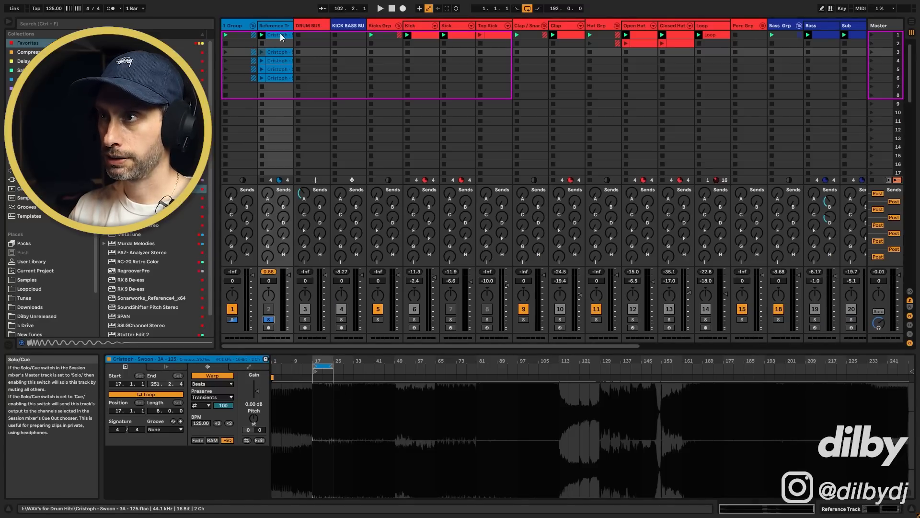
click(261, 52)
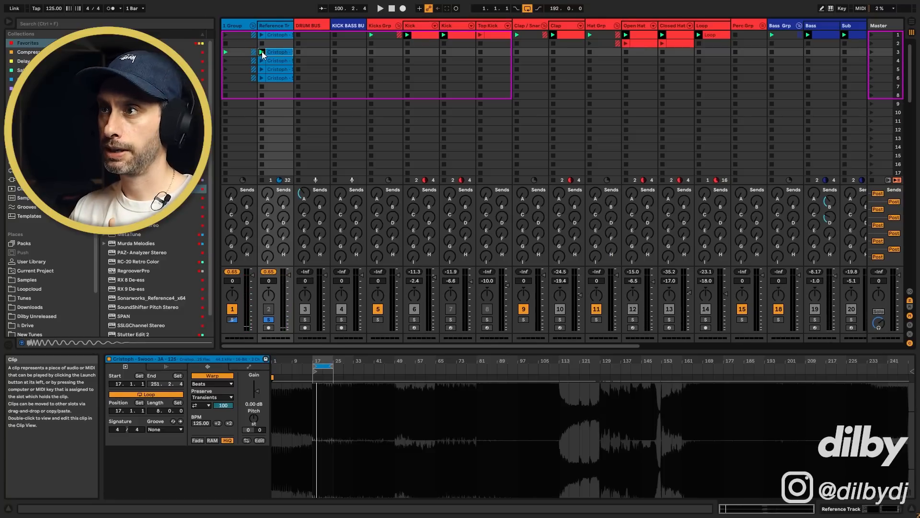
drag(324, 361, 324, 386)
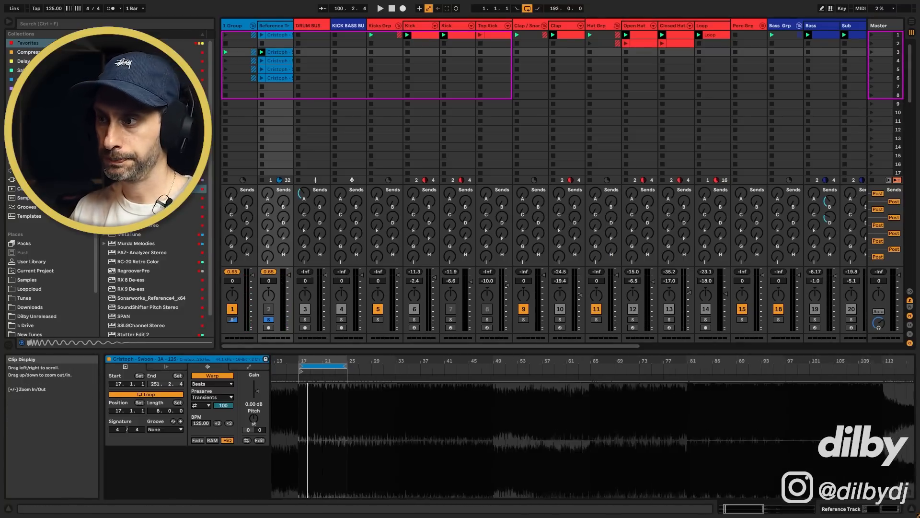
Step: Inspect the fourth-slot reference clip's four-bar loop at bar 245 and play it with the Notes analyzer shown
key(Down)
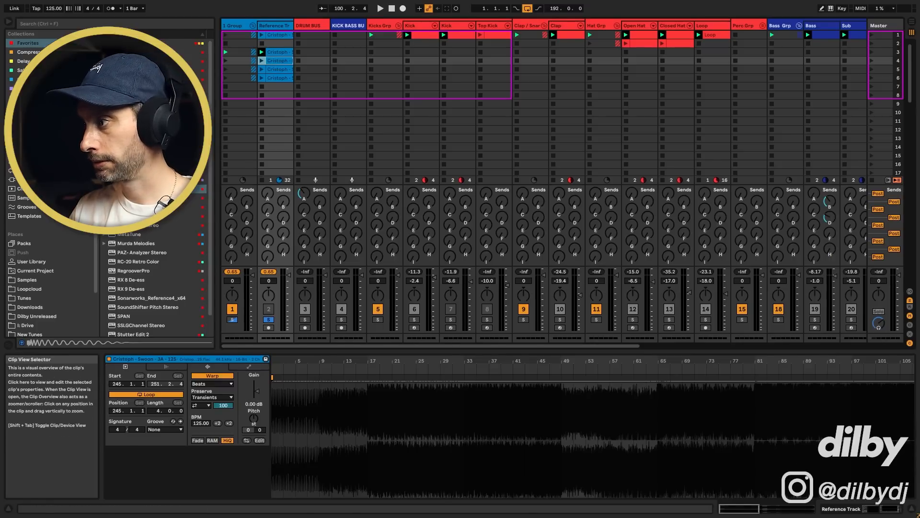
click(809, 509)
drag(882, 362, 360, 450)
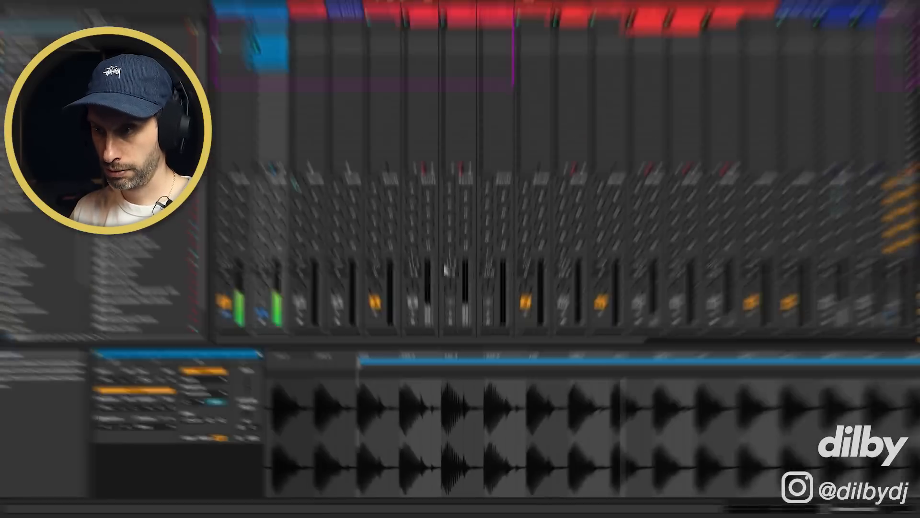
key(space)
key(shift+Tab)
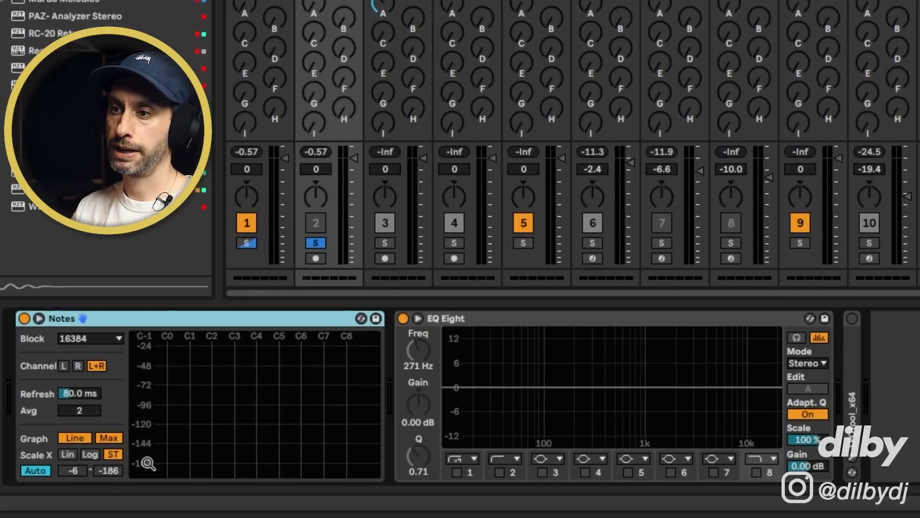
key(space)
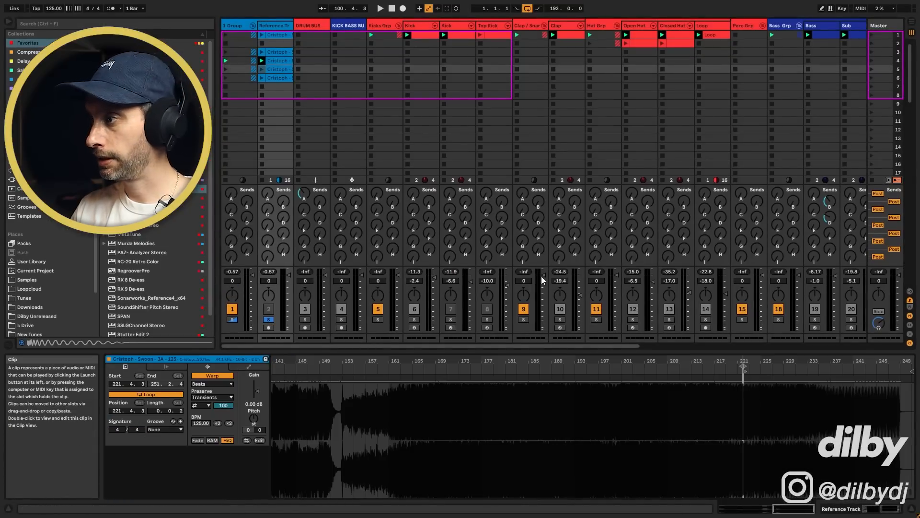
Step: Examine the waveforms of the short looped sections around bar 221 in the fifth- and sixth-slot reference clips
drag(742, 375, 742, 431)
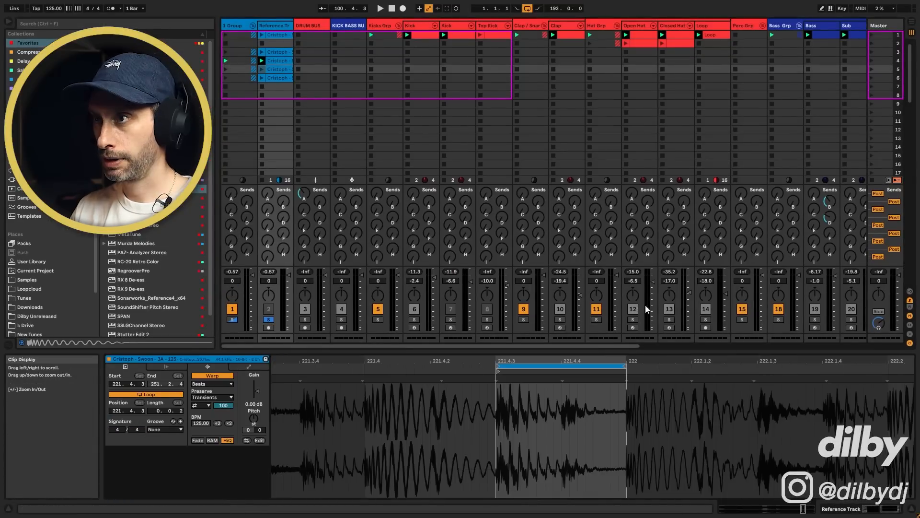
click(279, 78)
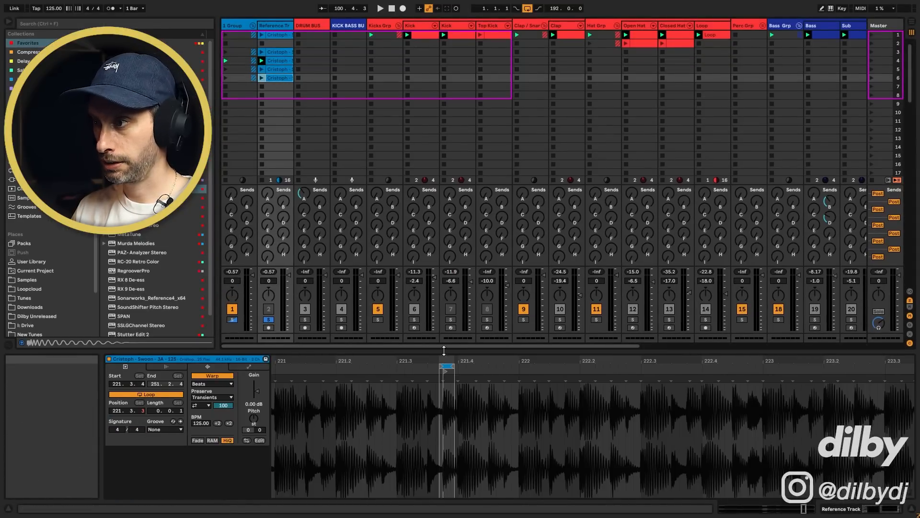
drag(447, 361, 447, 417)
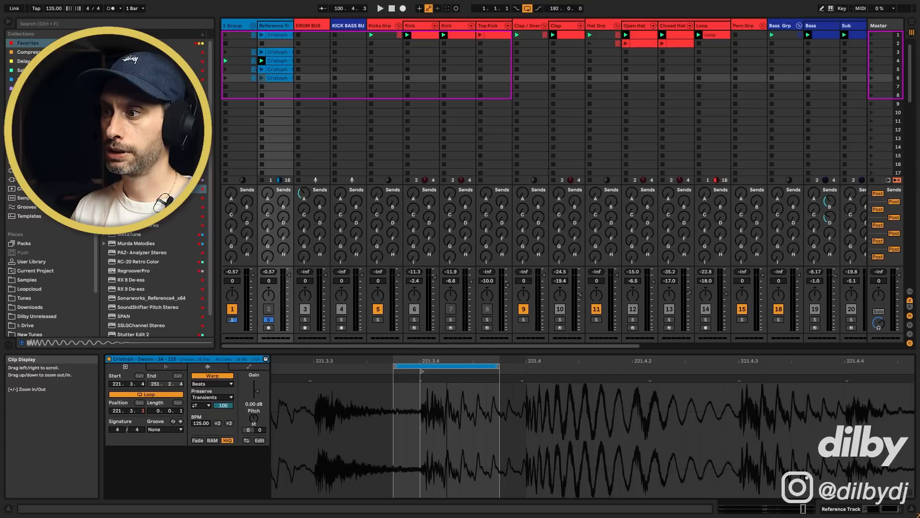
click(279, 69)
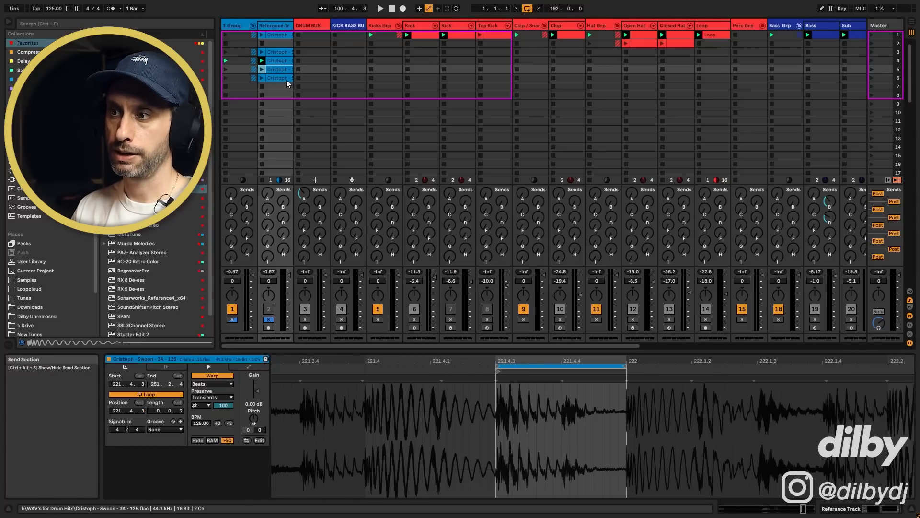
Step: Enable high-cut band 8 at 599 Hz in the Reference Track's EQ Eight and check the looped bass in the Notes analyzer
key(shift+Tab)
click(501, 493)
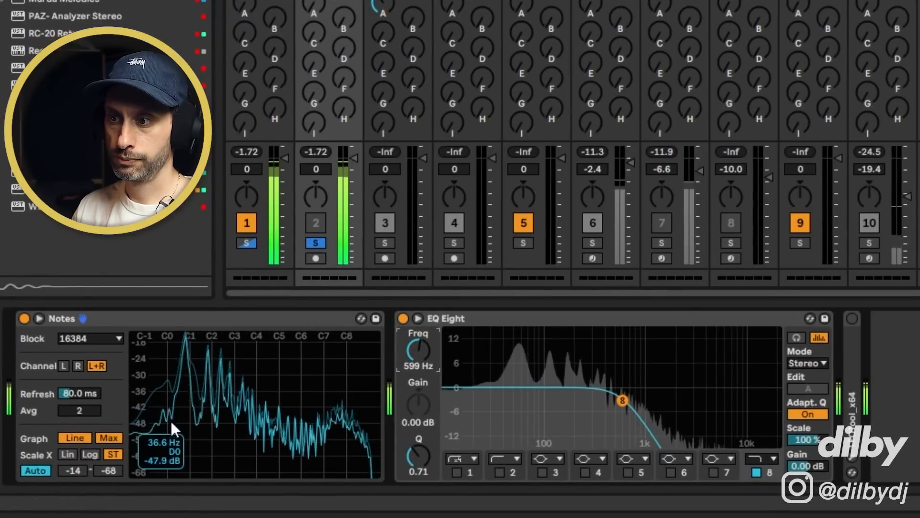
key(space)
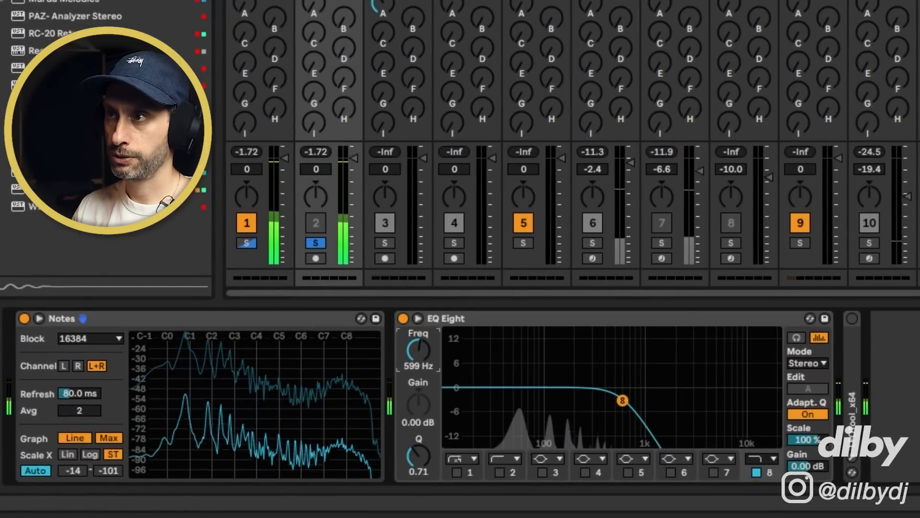
key(space)
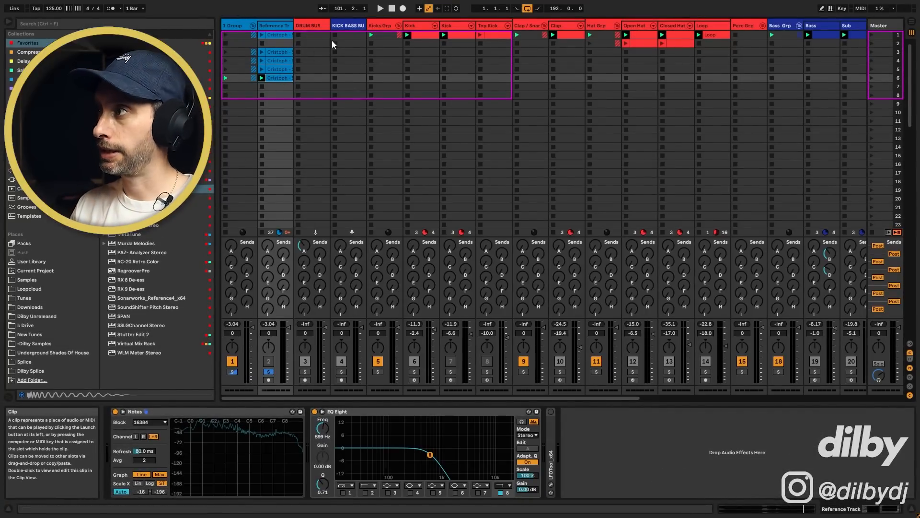
Step: Play the first Kick track and the Bass Grp in turn, each soloed, for comparison
drag(605, 401, 647, 401)
click(355, 305)
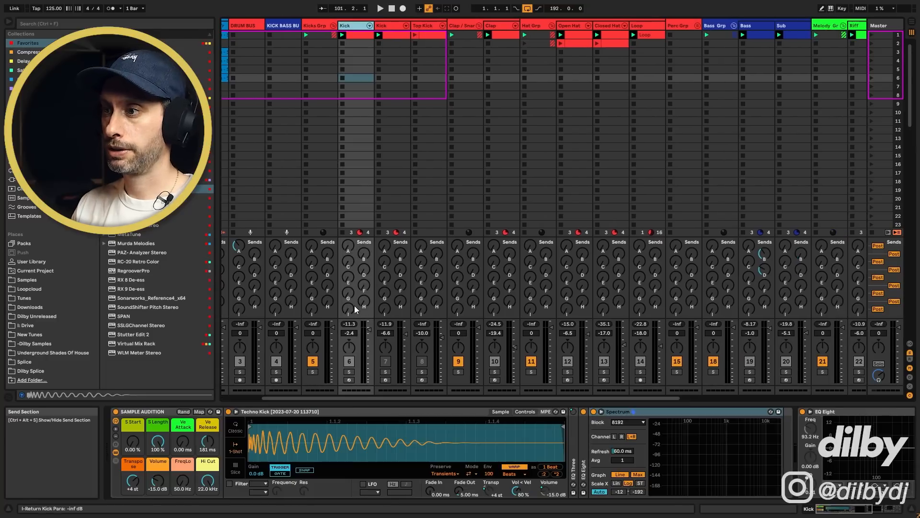
click(350, 371)
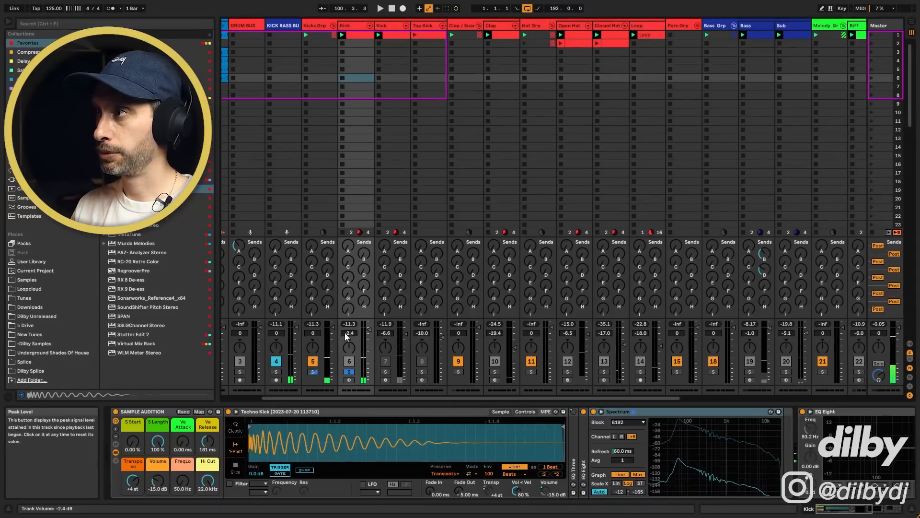
click(713, 372)
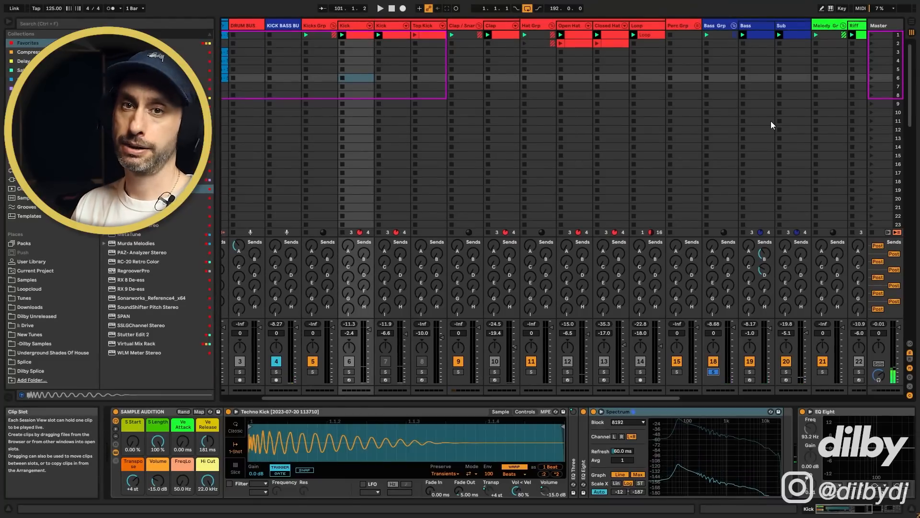
click(275, 25)
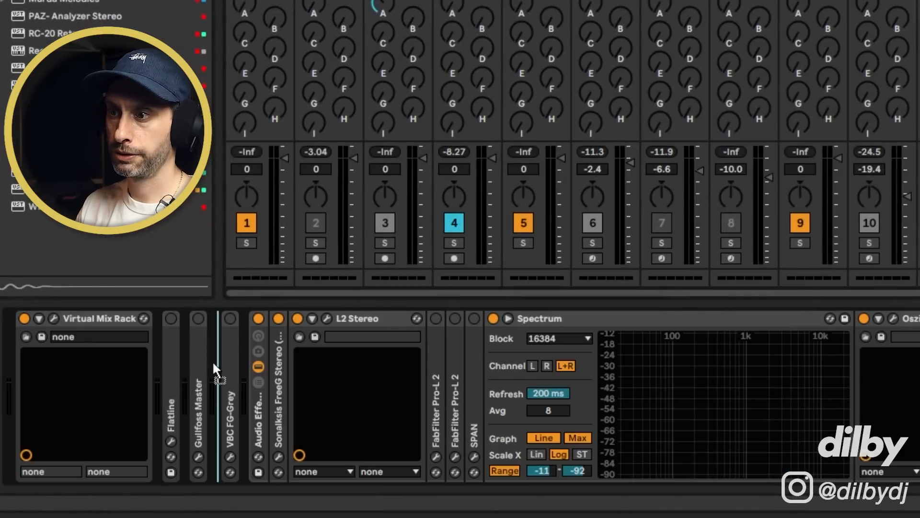
drag(212, 361, 172, 361)
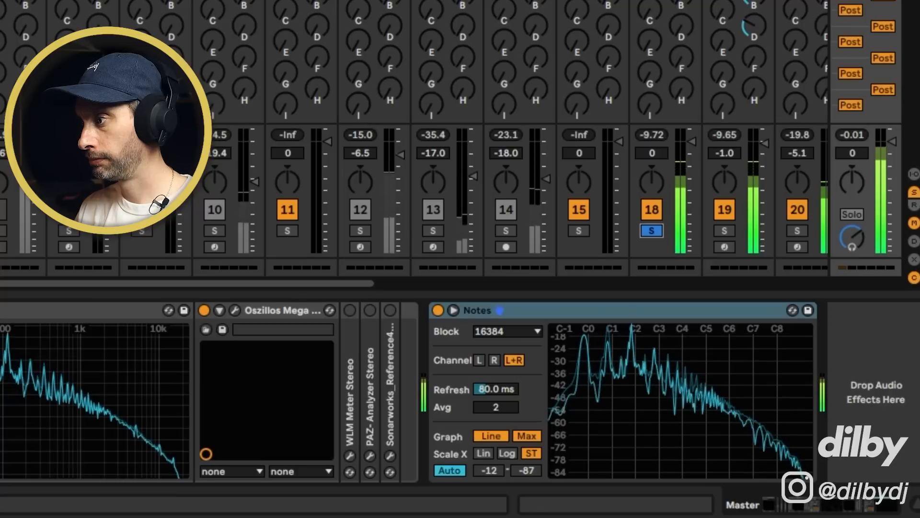
mouse_move(626, 338)
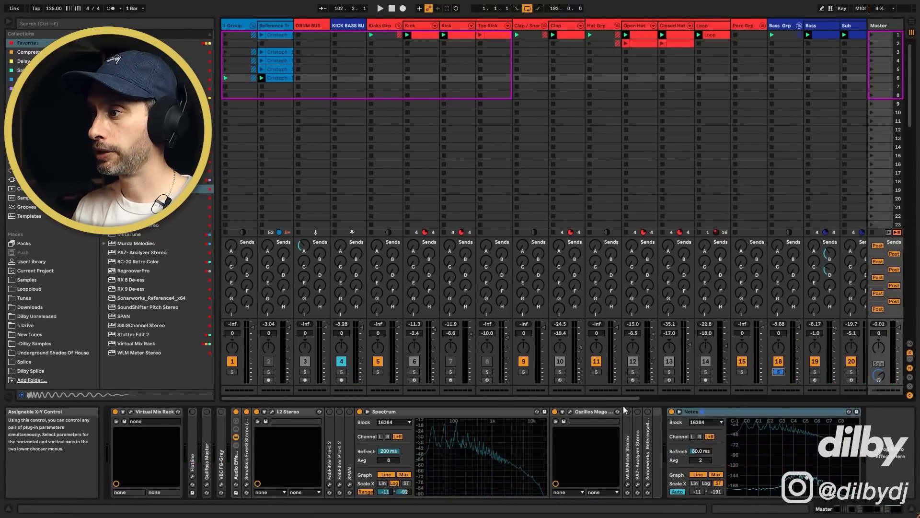
Step: Deactivate the Sub track, examine the remaining bass in the Master's Notes analyzer and Oszillos Mega Scope, and close the scope window
drag(623, 397, 757, 398)
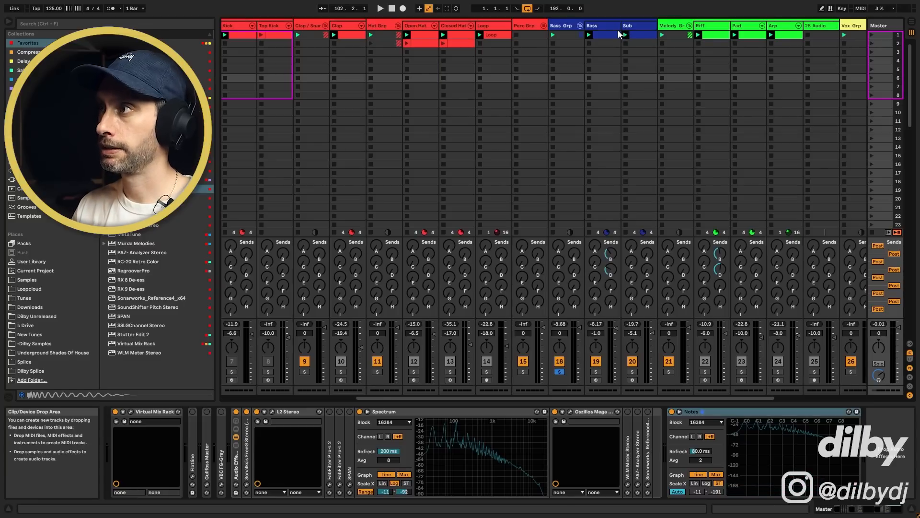
click(597, 26)
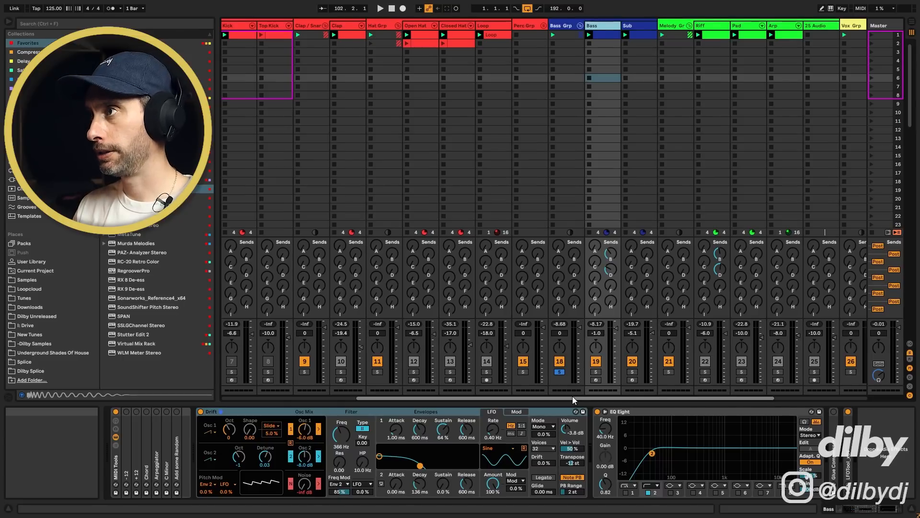
drag(573, 397, 571, 397)
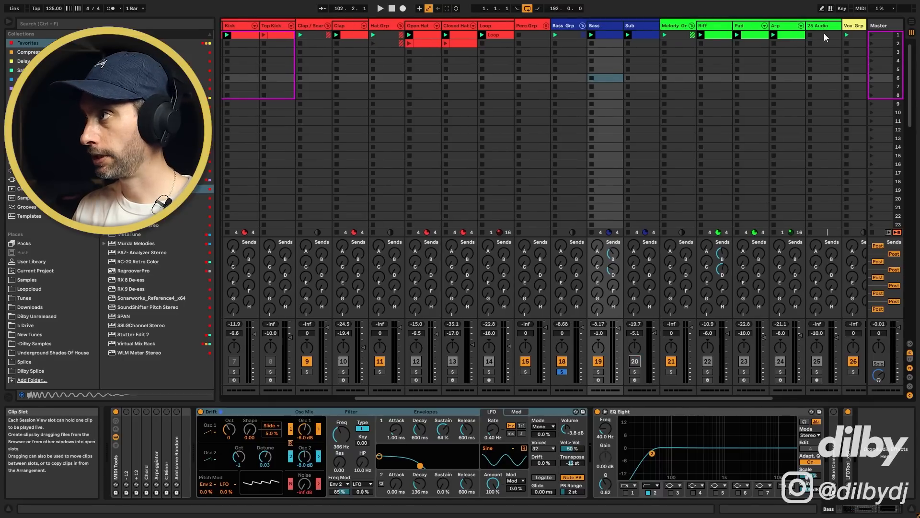
click(886, 26)
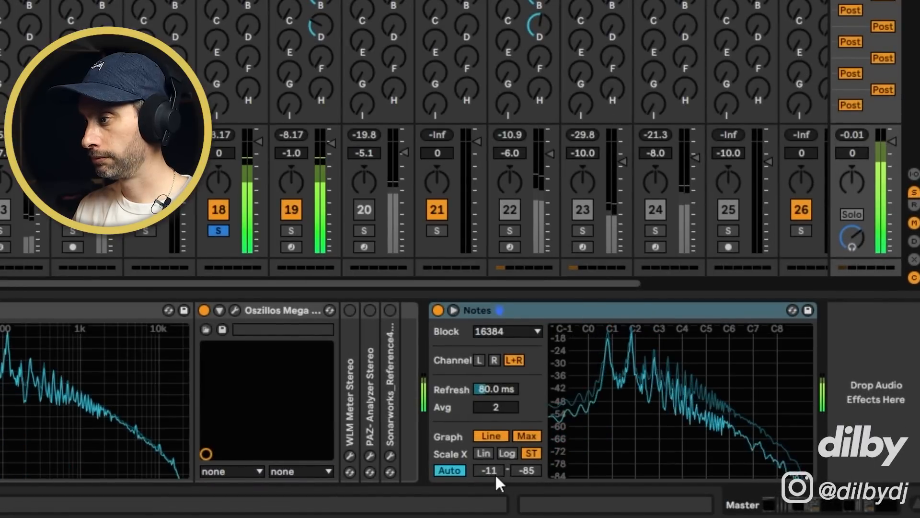
key(space)
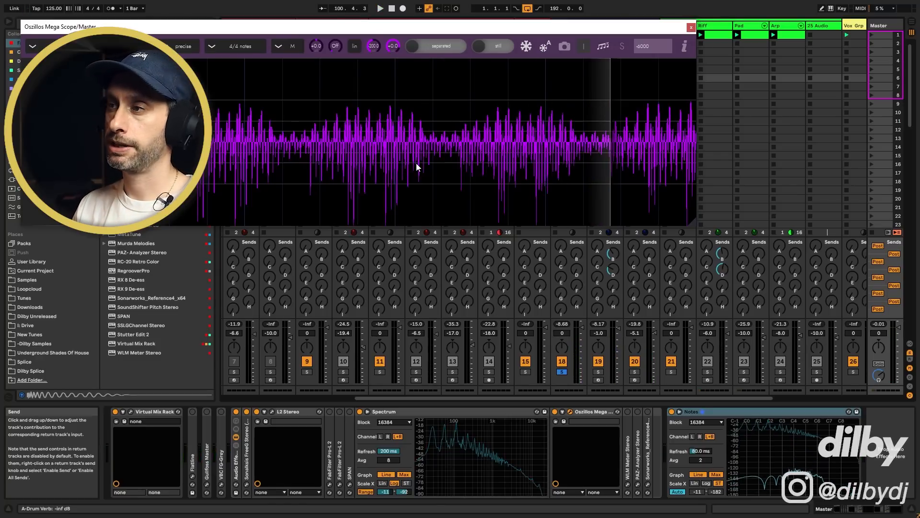
click(693, 26)
Step: Duplicate the Bass clip into the second slot and shorten the copy's loop to one beat
drag(547, 398, 415, 398)
double_click(279, 78)
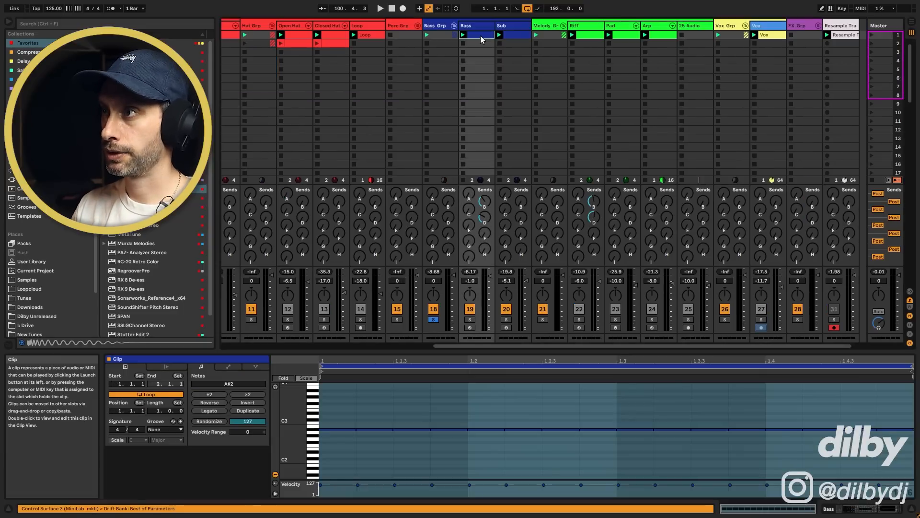
drag(480, 41, 480, 47)
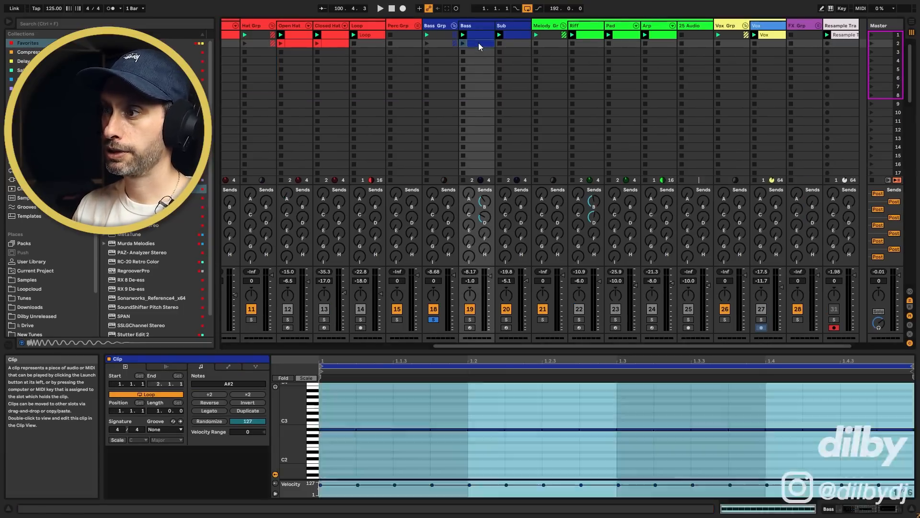
drag(912, 366, 469, 371)
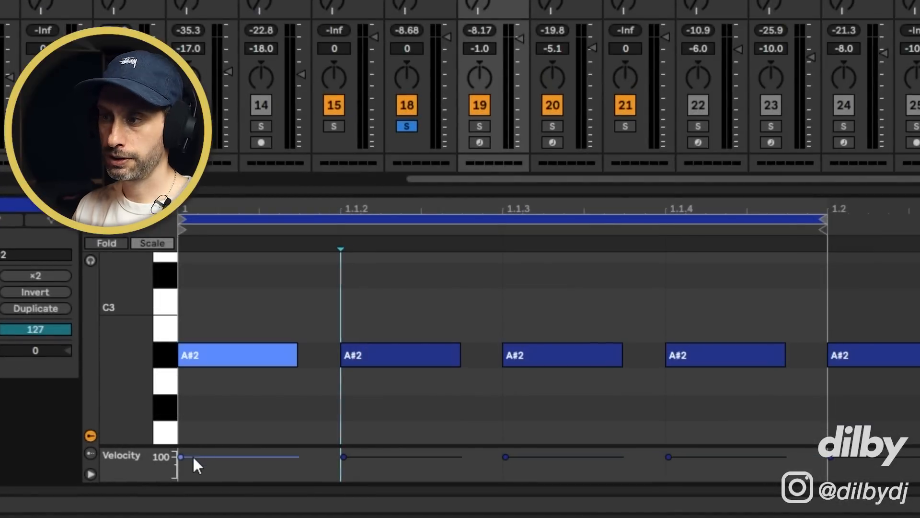
Step: Reduce the velocities of the first, second and fourth notes in the one-beat bass loop, setting the first to 51
drag(193, 458, 193, 467)
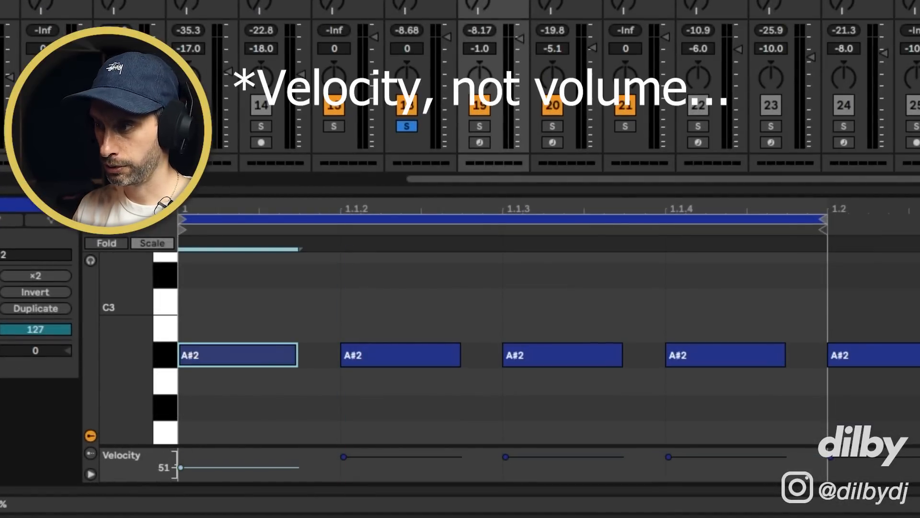
drag(343, 457, 344, 460)
drag(668, 456, 669, 458)
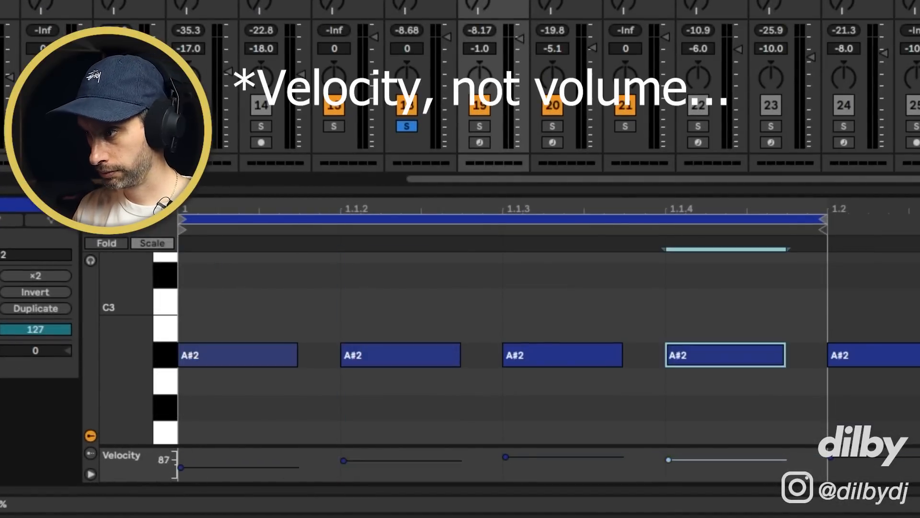
click(619, 347)
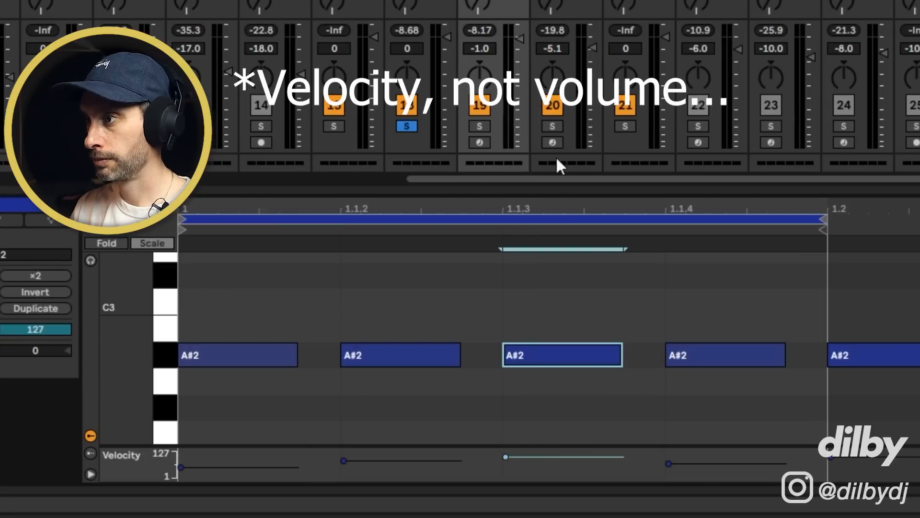
Step: Play the second Bass clip with the Bass track soloed and Sub deactivated, and examine its waveform in the Master's Oszillos Mega Scope
click(552, 104)
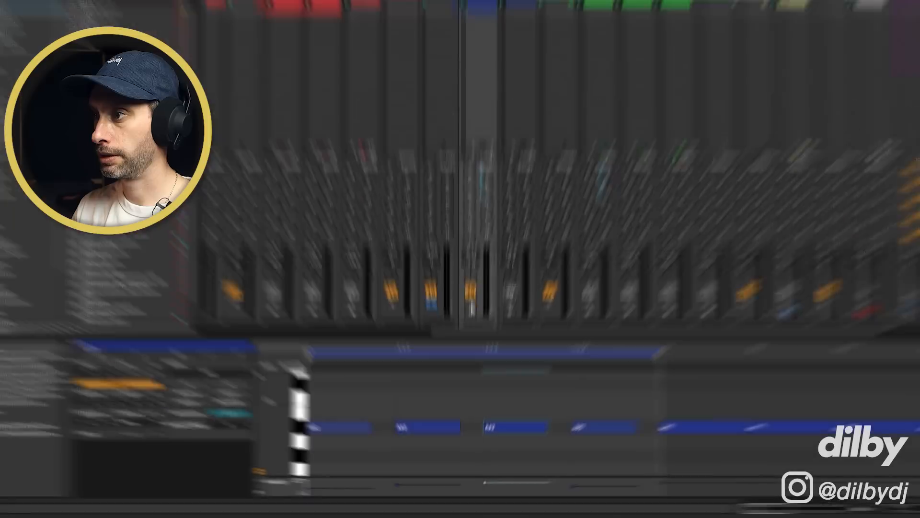
click(479, 126)
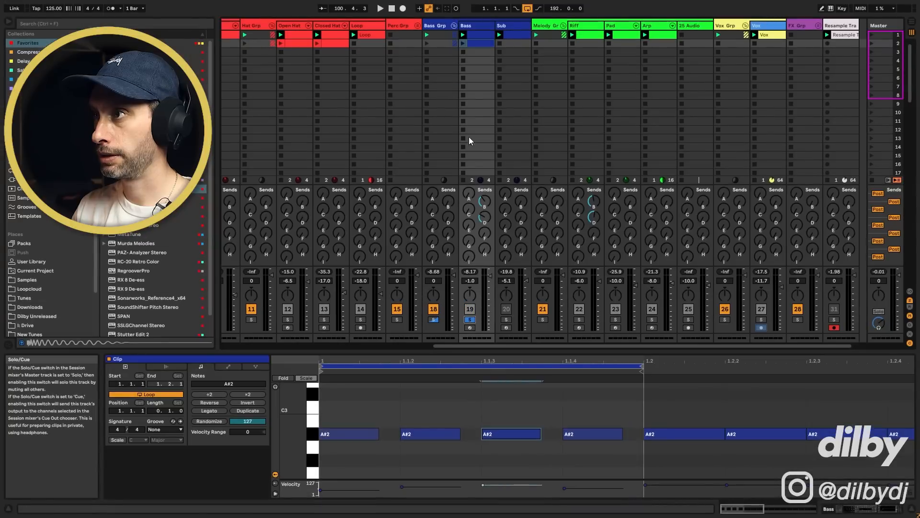
click(463, 43)
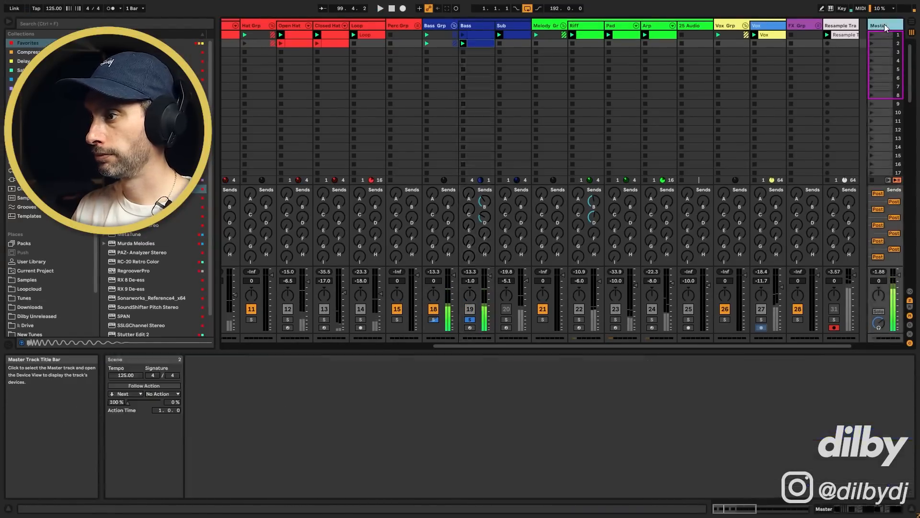
click(884, 25)
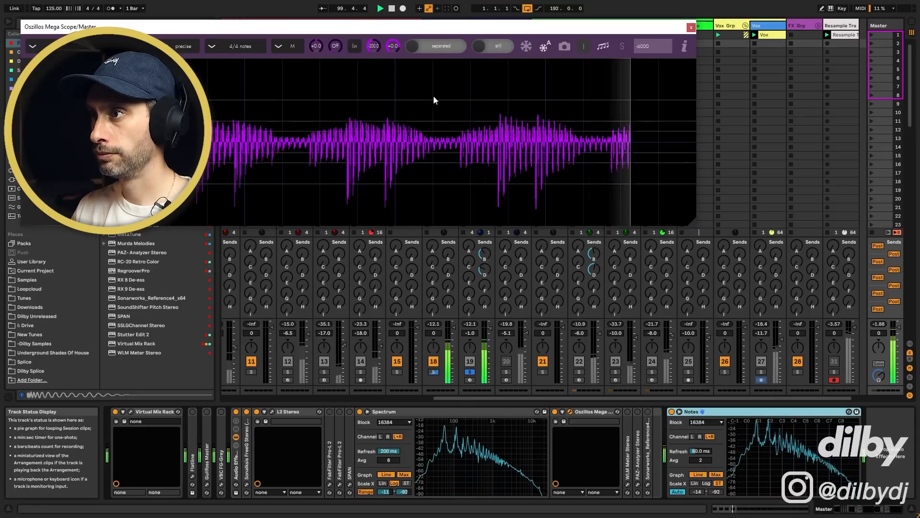
click(691, 27)
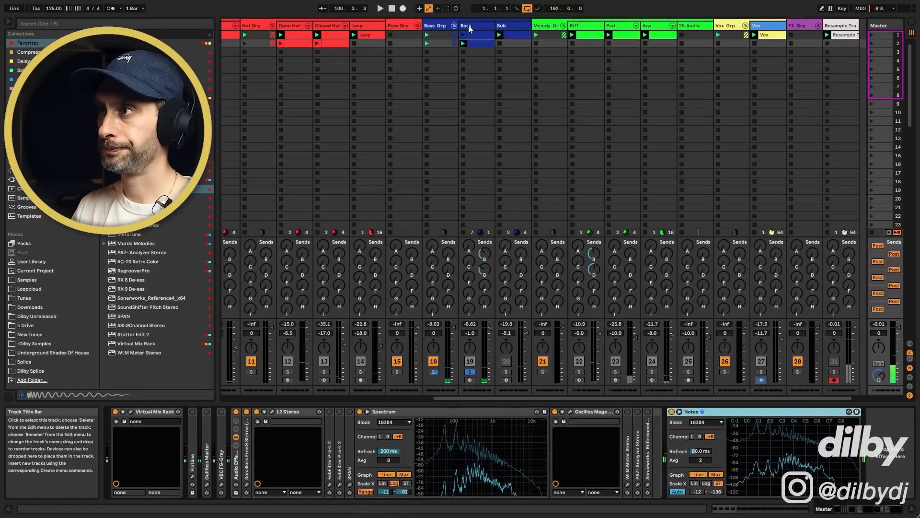
Step: Duplicate the Bass track and replace the instrument on the first one with a default Drift synth
click(467, 25)
key(ctrl+d)
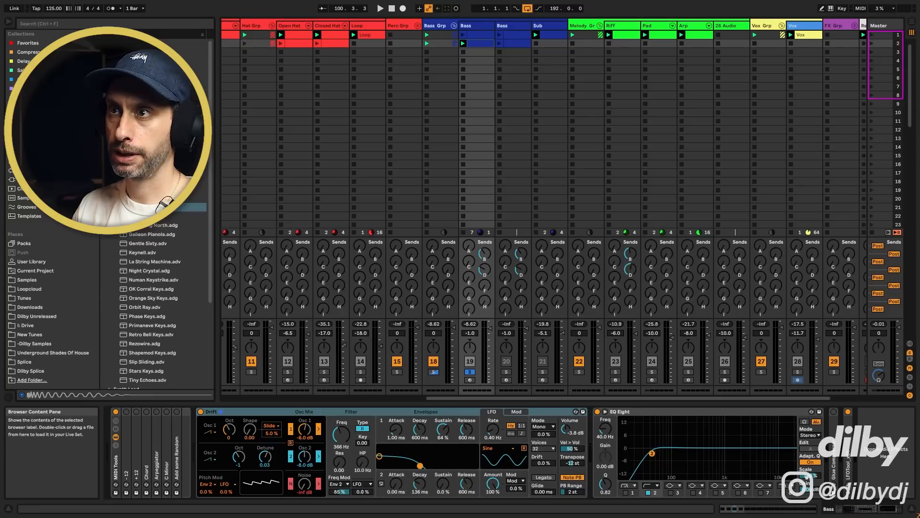
click(104, 143)
drag(123, 62, 479, 90)
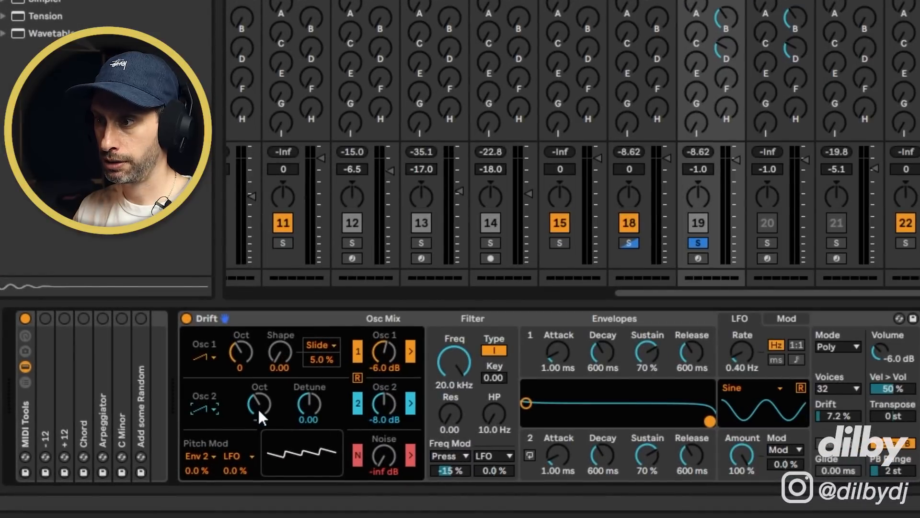
Step: Set Drift's oscillator 2 octave to -1 with oscillator 1 switched off, and transpose the synth by -12 st while auditioning it
click(357, 352)
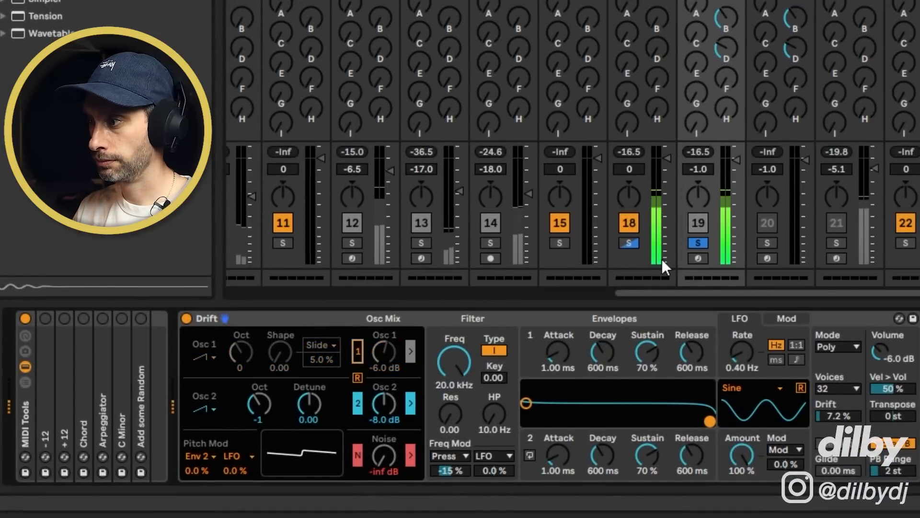
key(space)
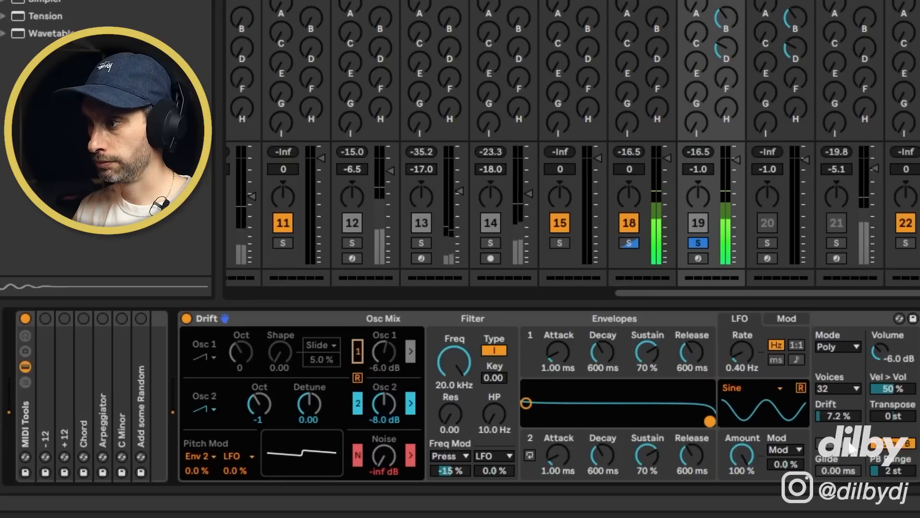
click(898, 417)
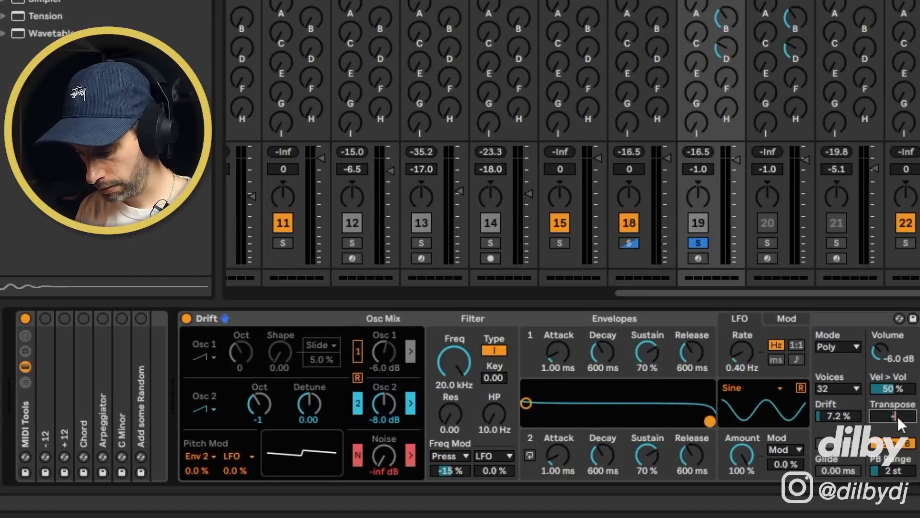
key(space)
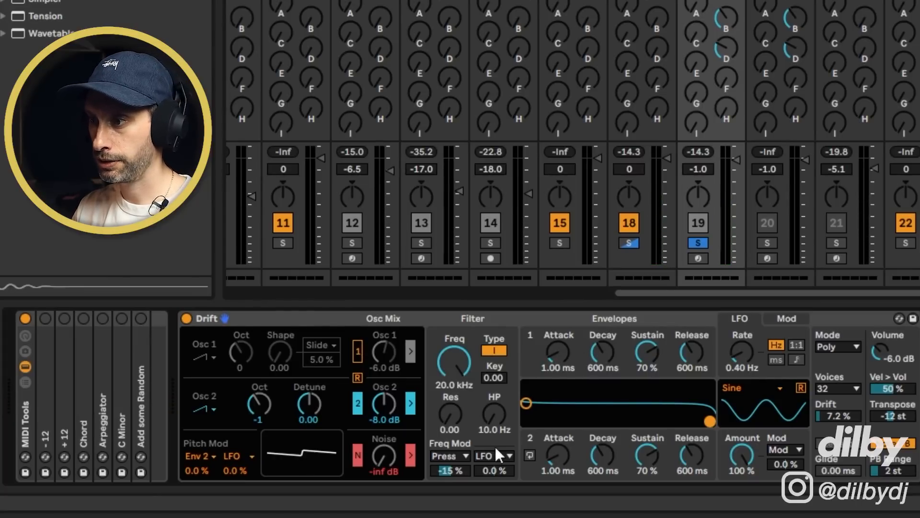
Step: Set Drift's Envelope 1 to 539 ms decay, 0% sustain and 37.1 ms release, and check the waveform in the Master's Oszillos Mega Scope
drag(646, 341, 646, 379)
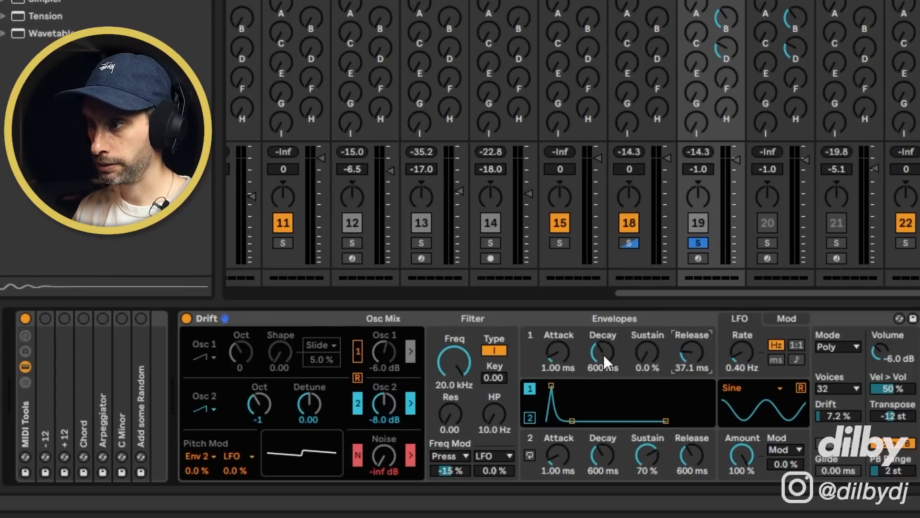
drag(603, 355, 603, 362)
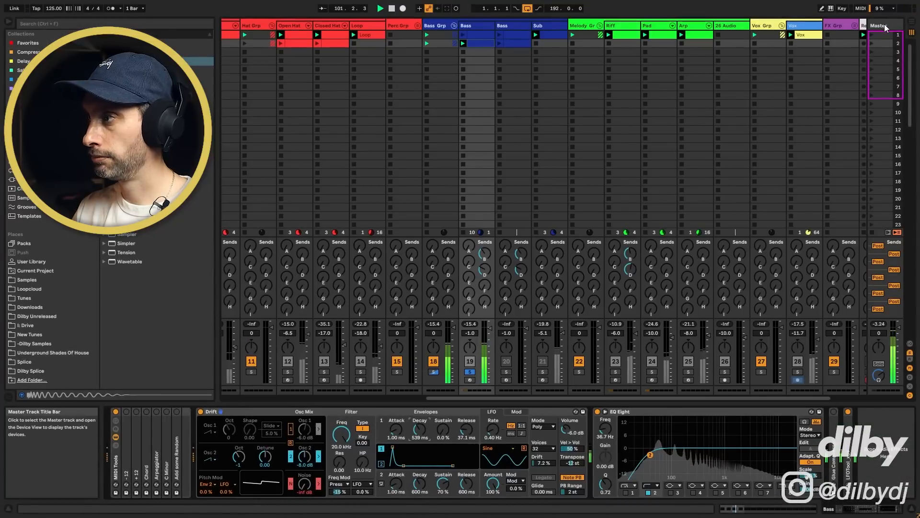
click(885, 26)
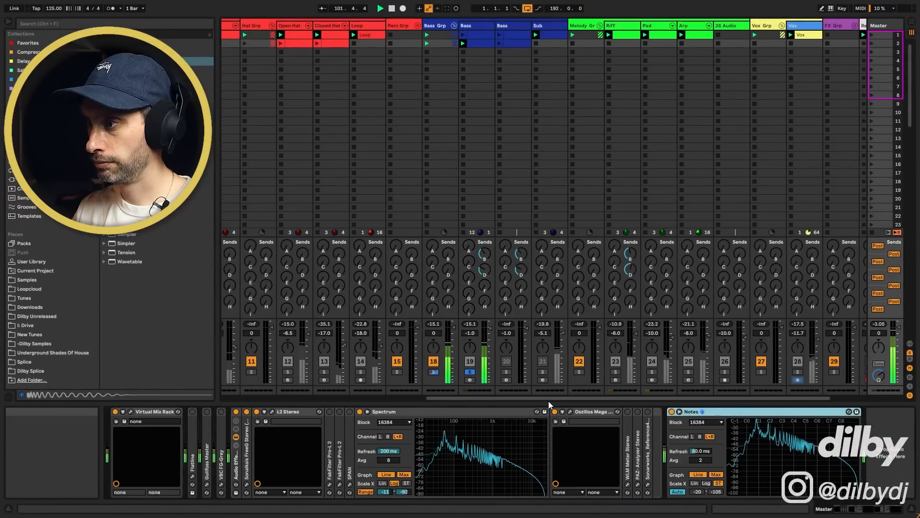
click(570, 411)
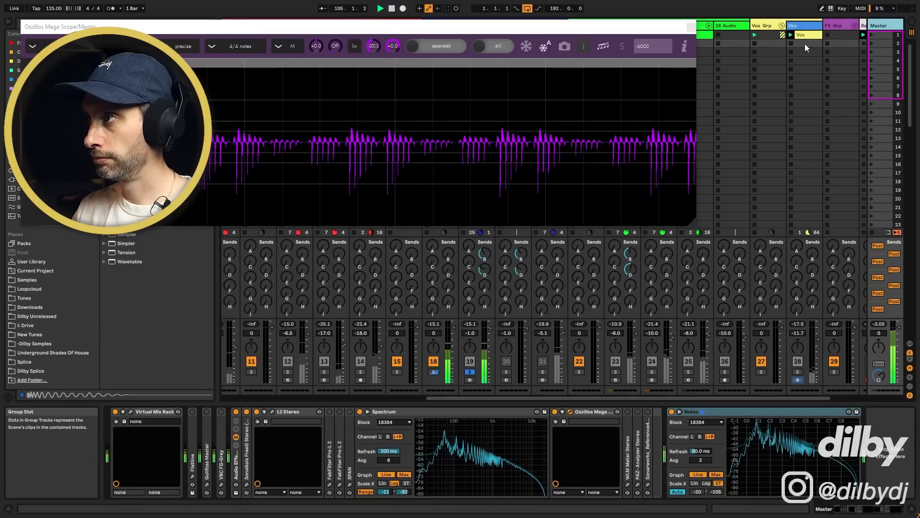
click(692, 27)
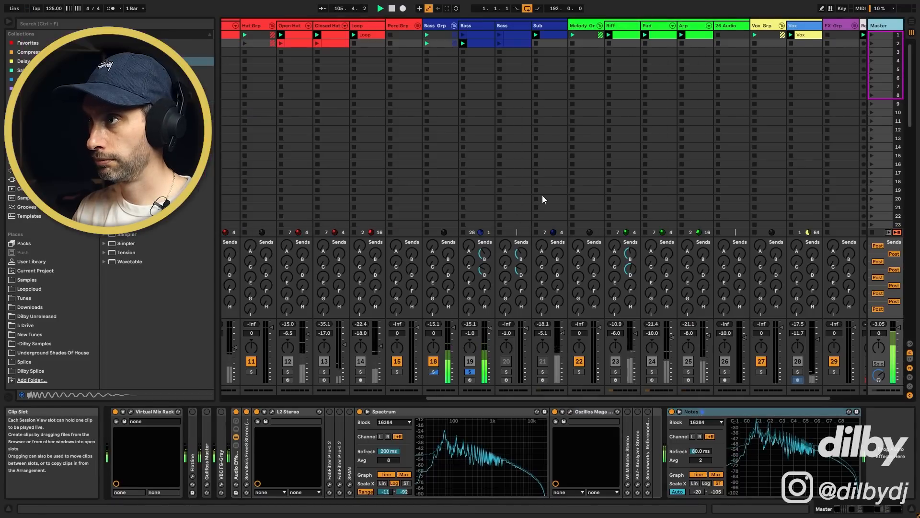
Step: Set Drift's Envelope 1 to 354 ms decay, 41% sustain and 19.7 ms release, and examine the waveform in the Master's scope
click(473, 25)
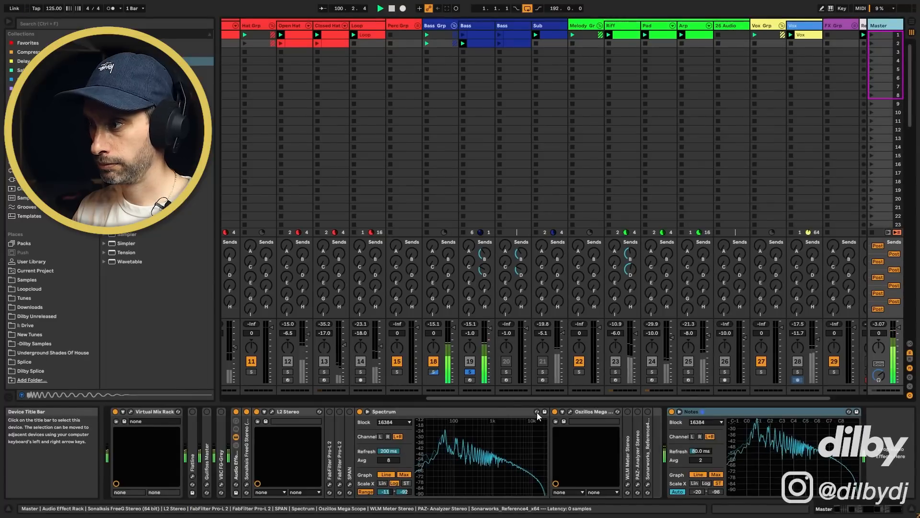
click(570, 411)
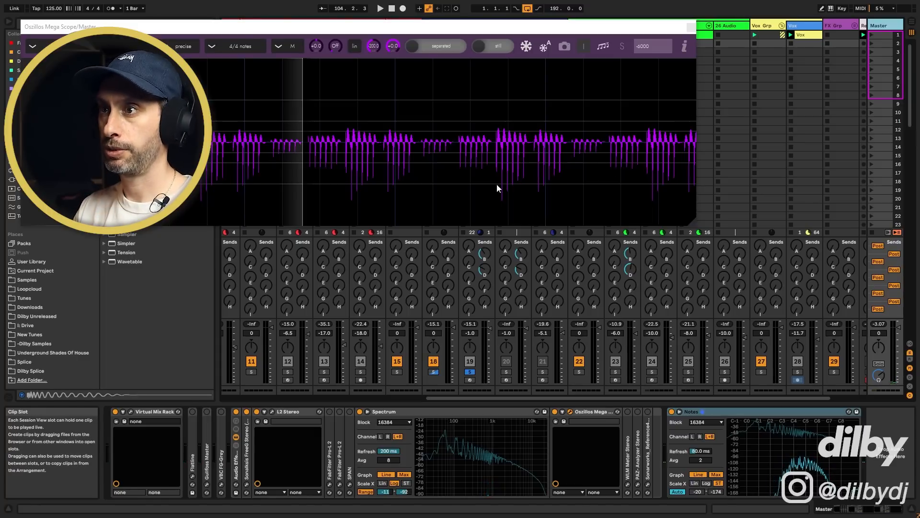
click(693, 28)
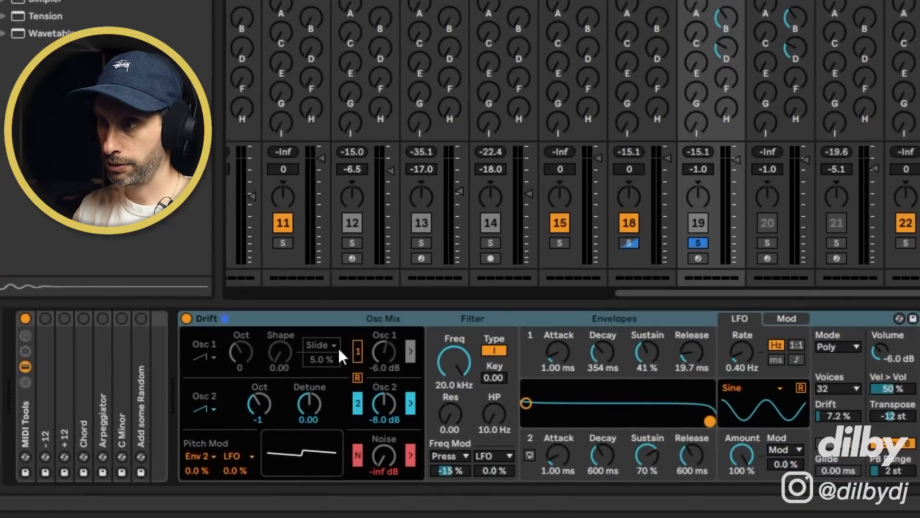
Step: Switch Drift's oscillator 1 back on, with its level at -4.0 dB and oscillator 2 at -11 dB
drag(379, 405, 379, 408)
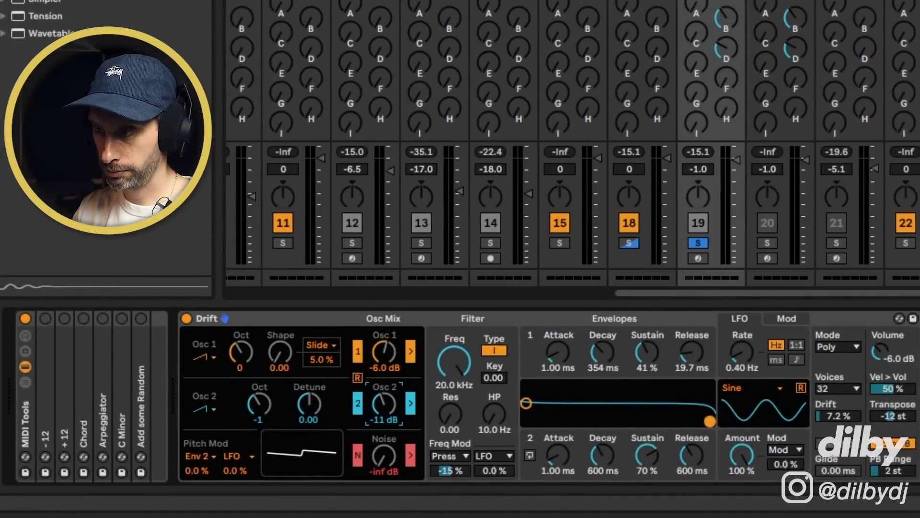
click(386, 354)
drag(385, 353, 385, 346)
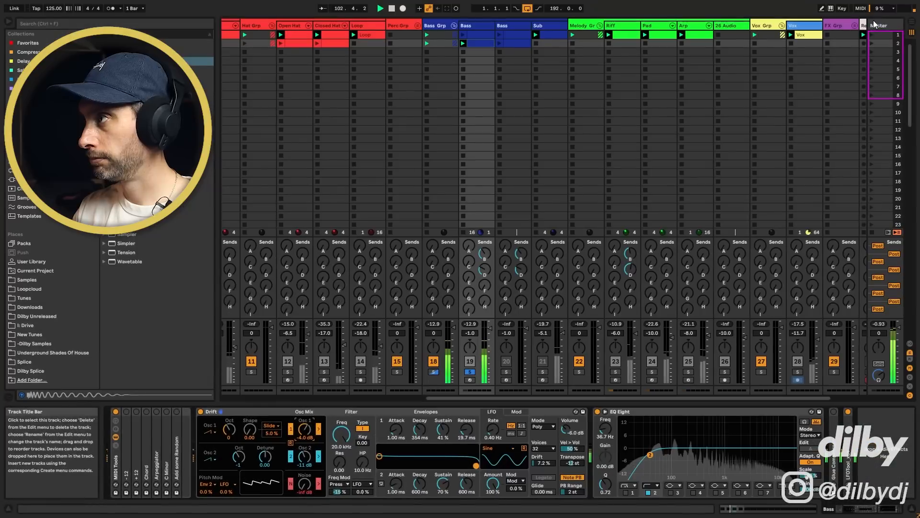
Step: Examine the two-oscillator bass in the Master's analyzers and Oszillos Mega Scope, and close the scope window
click(877, 25)
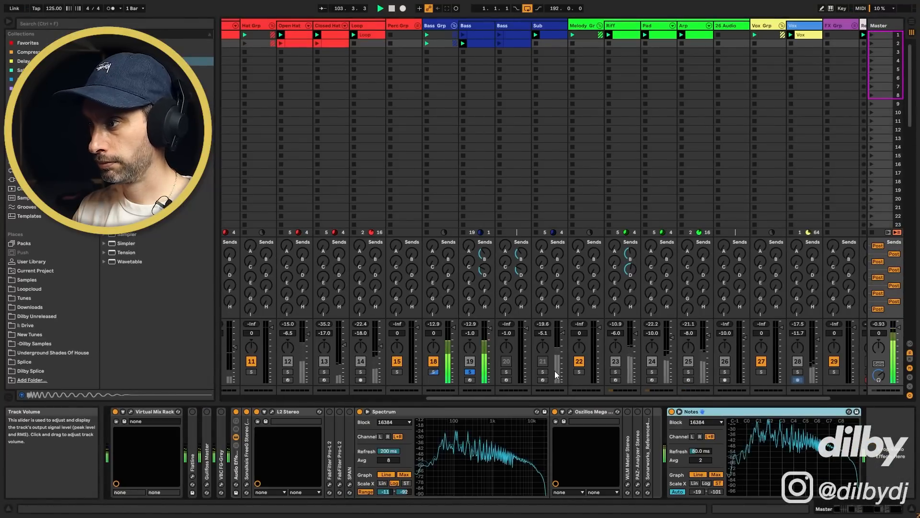
click(565, 420)
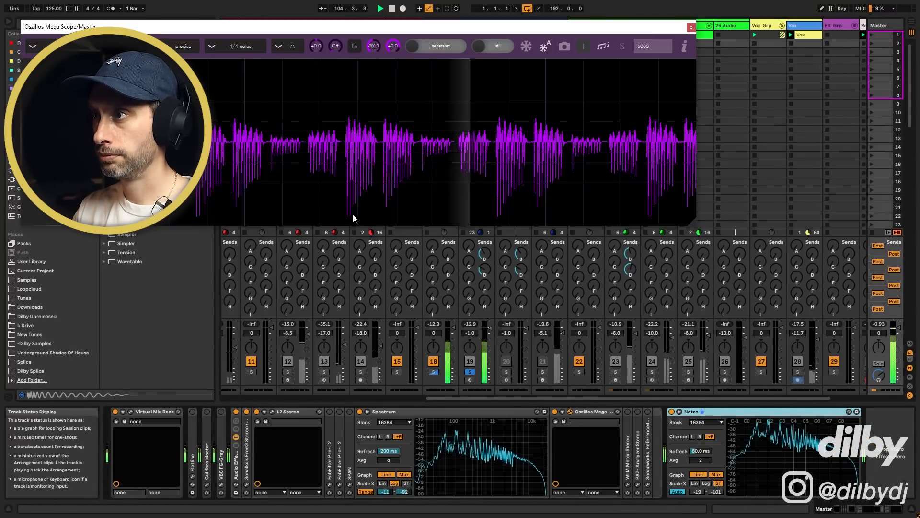
key(ctrl+alt+p)
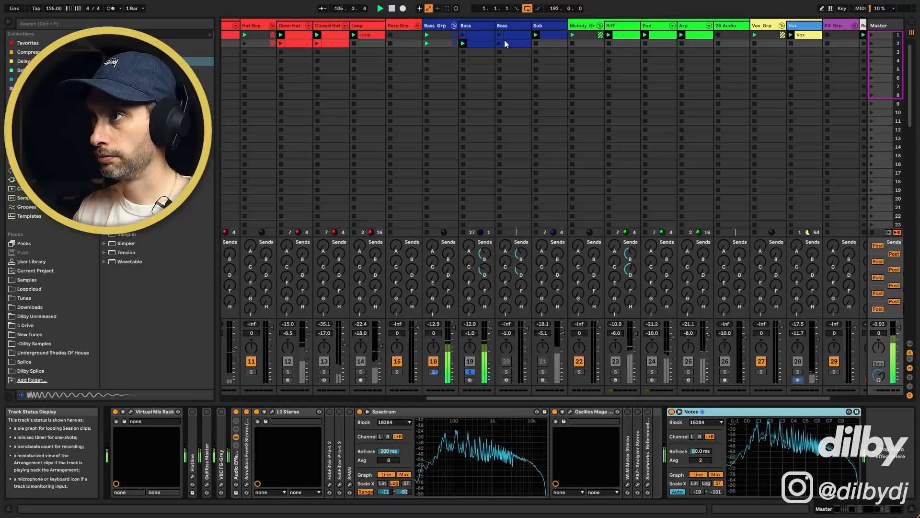
Step: Assign Envelope 2 to Drift's filter frequency and set that envelope to 43.7 ms decay, 0% sustain and 42.5 ms release
click(475, 28)
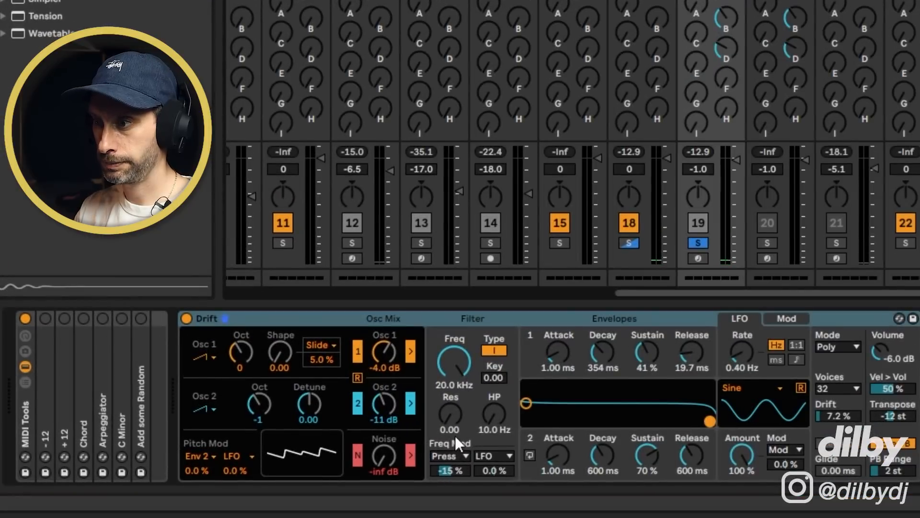
double_click(341, 492)
click(457, 457)
click(460, 357)
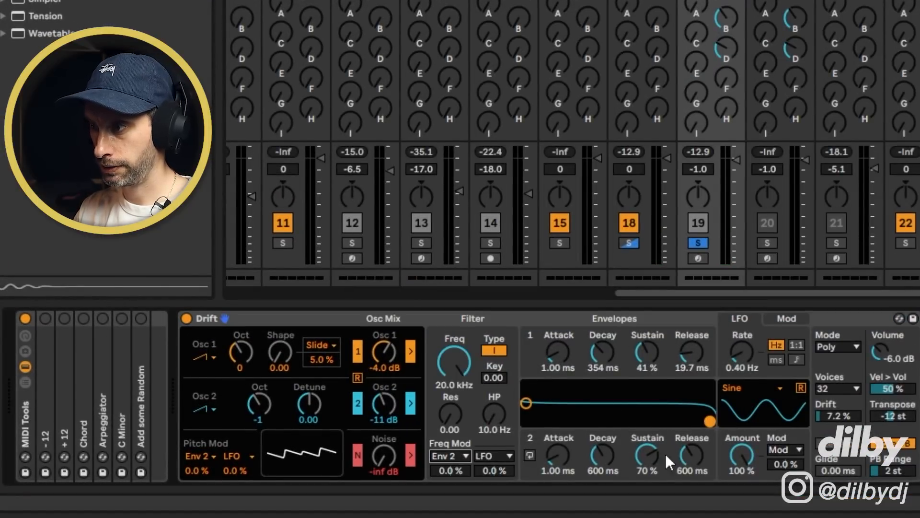
drag(647, 454, 647, 484)
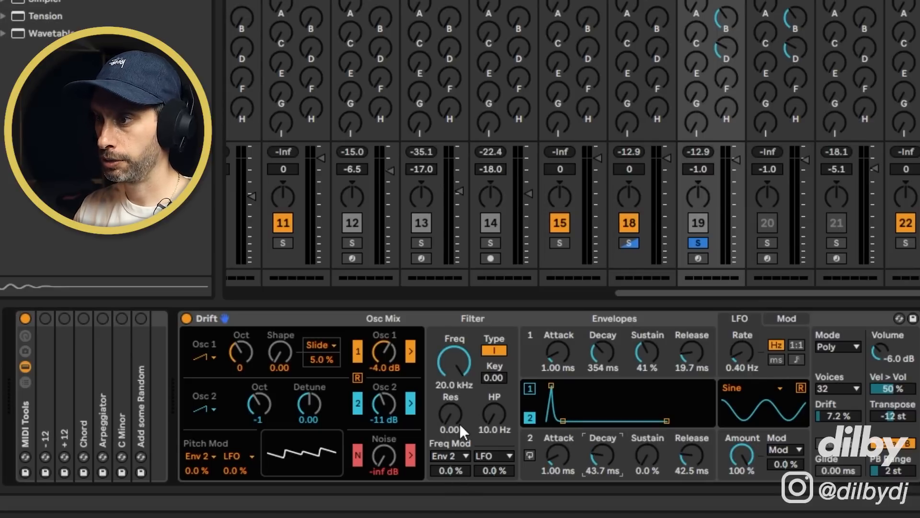
Step: Set Drift's filter to type II at 104 Hz with 53% Envelope 2 modulation, and lengthen Envelope 2's decay to 354 ms
click(493, 351)
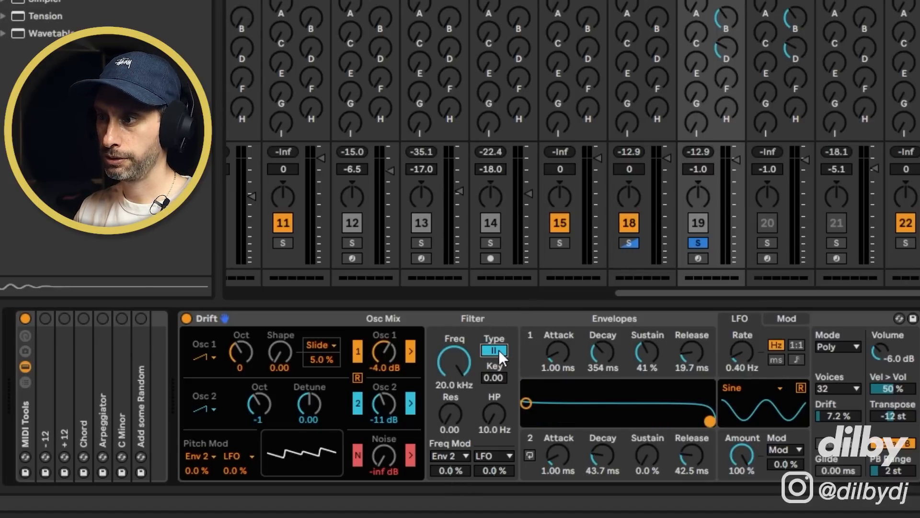
drag(446, 366, 445, 424)
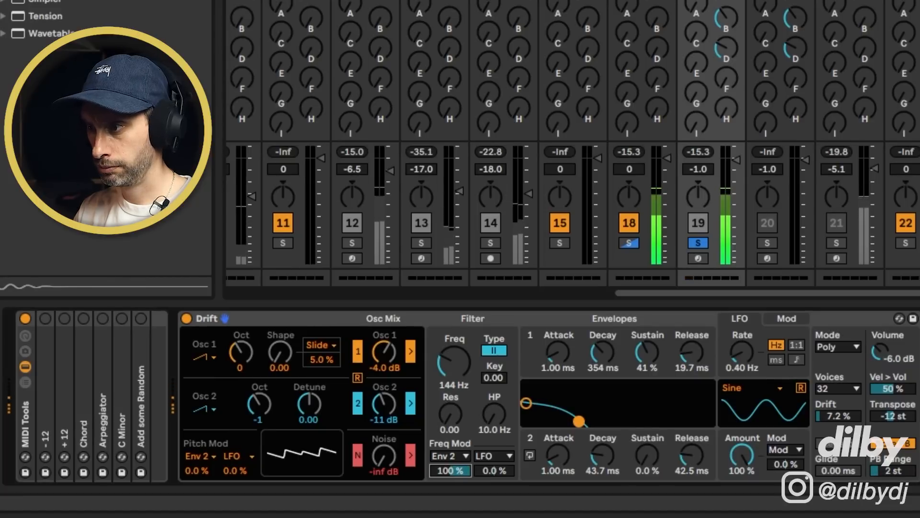
drag(607, 452, 607, 441)
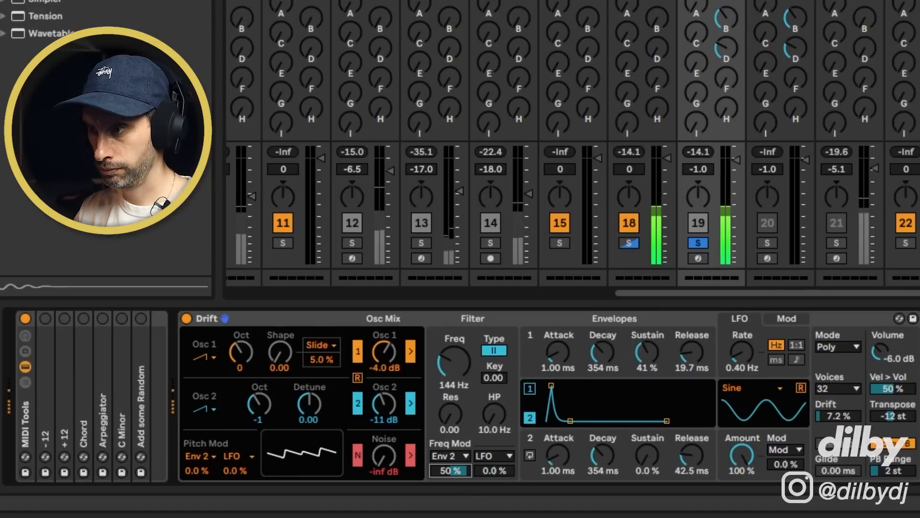
drag(454, 376, 455, 383)
drag(450, 470, 451, 469)
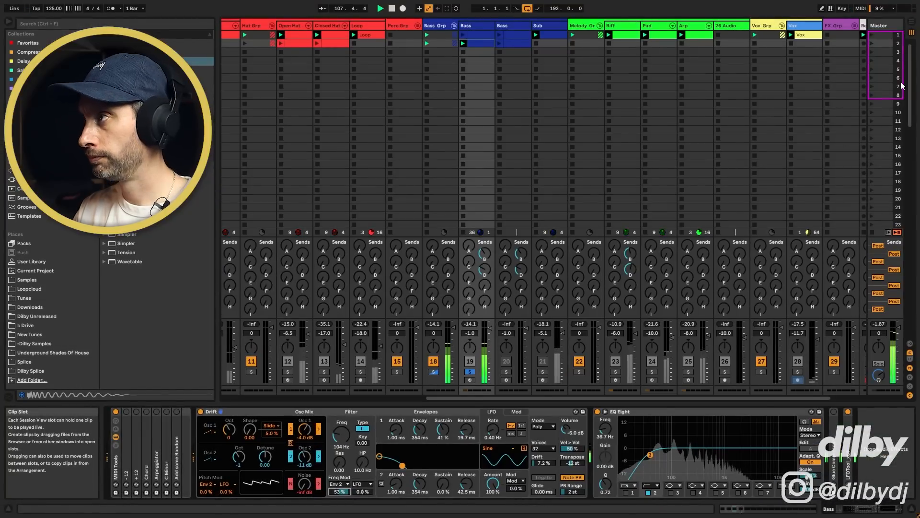
Step: Examine the filtered bass waveform in the Master's Oszillos Mega Scope during playback, and close the scope window
key(space)
click(885, 26)
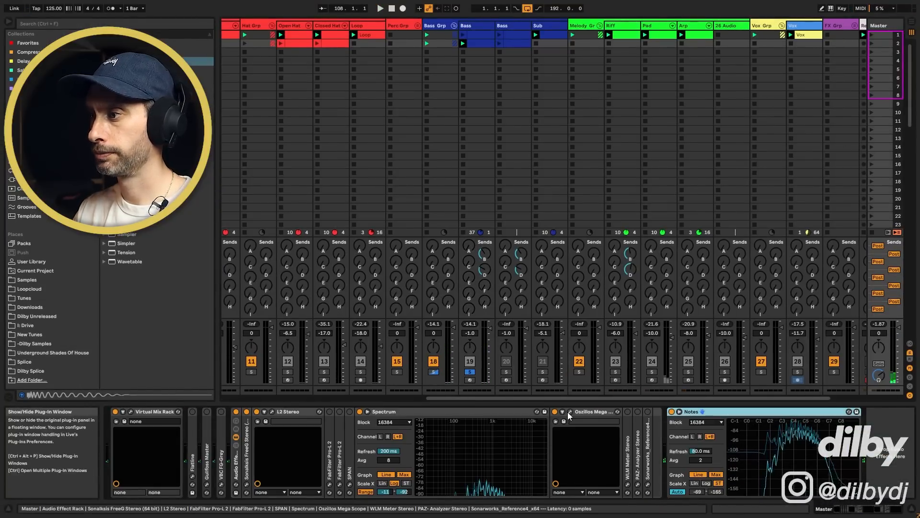
click(570, 411)
key(space)
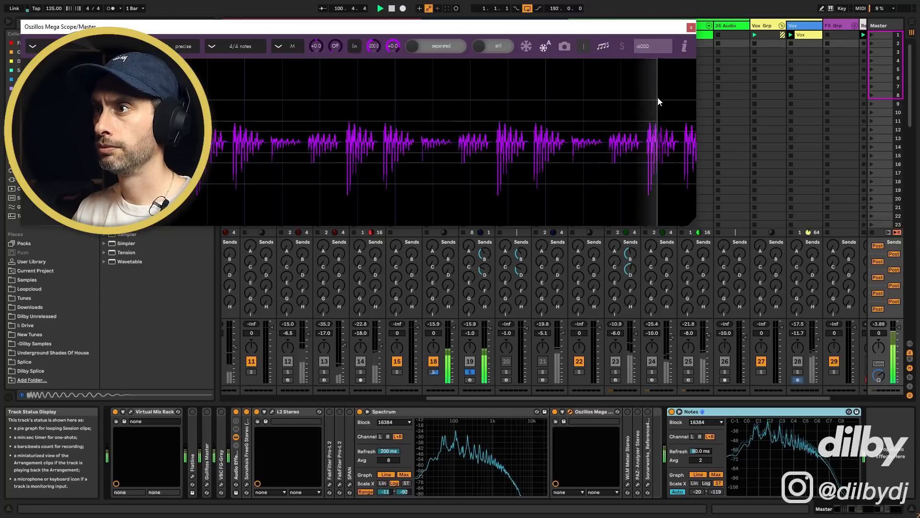
key(space)
click(689, 28)
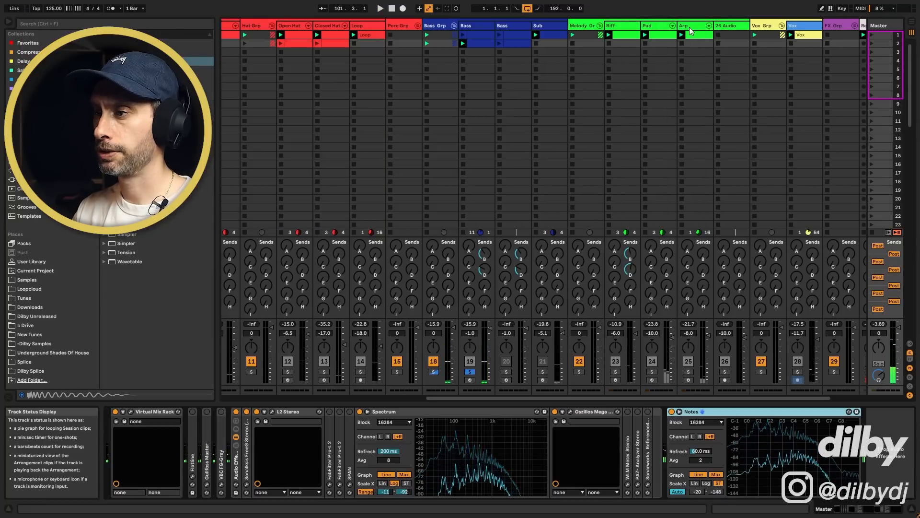
Step: Lengthen the Envelope 1 release in the new bass's Drift to 48.7 ms and take the bass out of solo
click(476, 25)
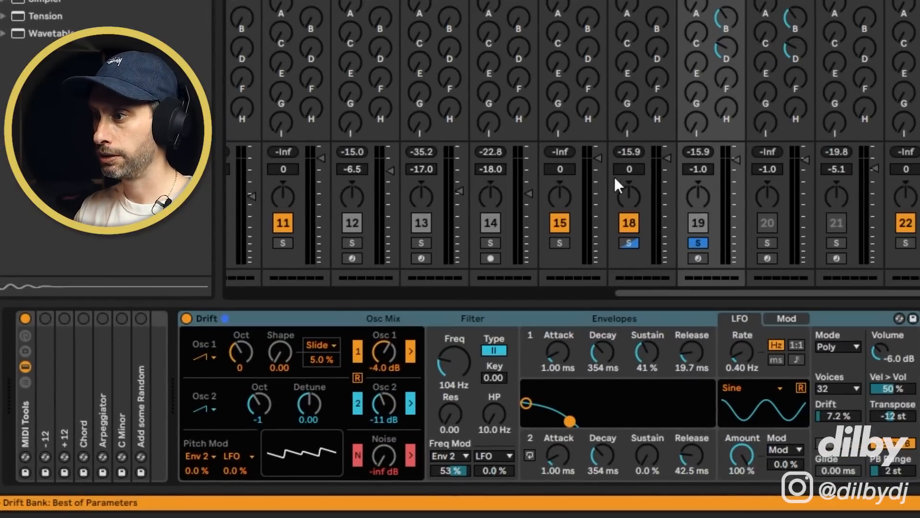
scroll(702, 290, left, 10)
drag(691, 354, 691, 341)
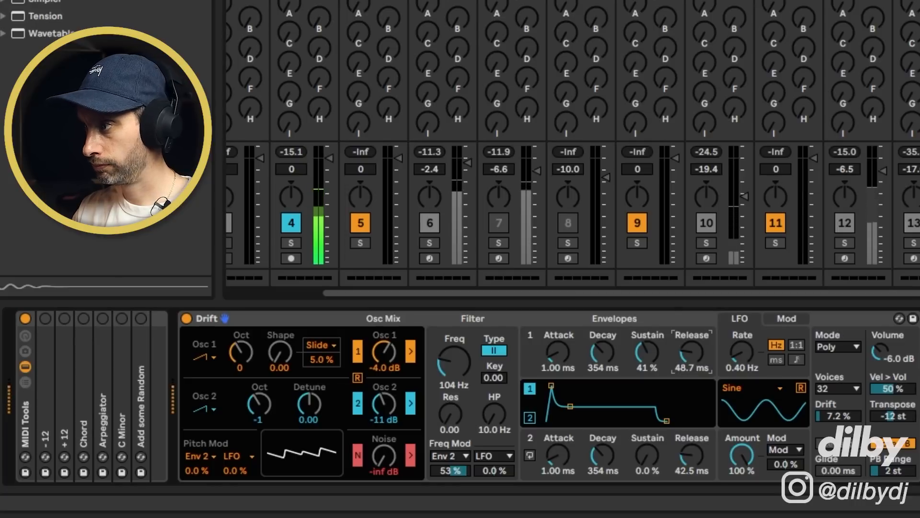
key(s)
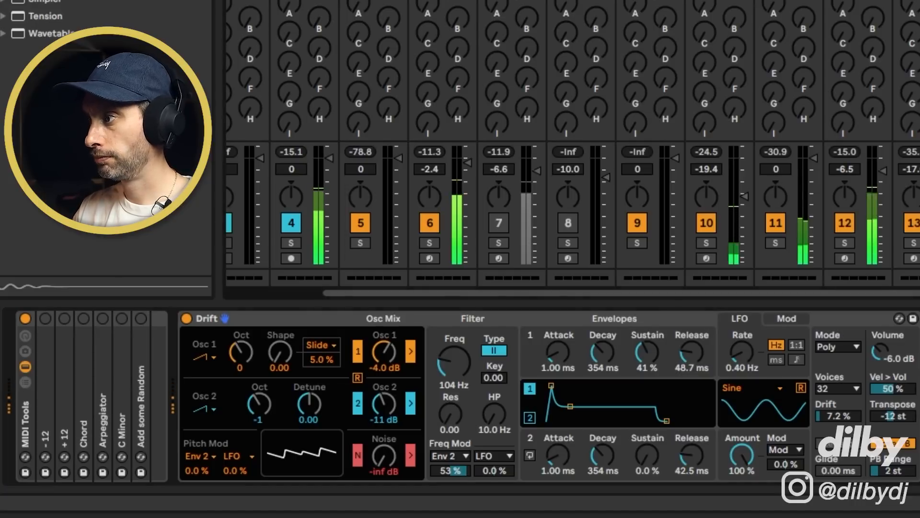
Step: Raise Drift's Envelope 2 filter modulation to 64% and lengthen Envelope 2's decay to 394 ms
scroll(572, 144, right, 5)
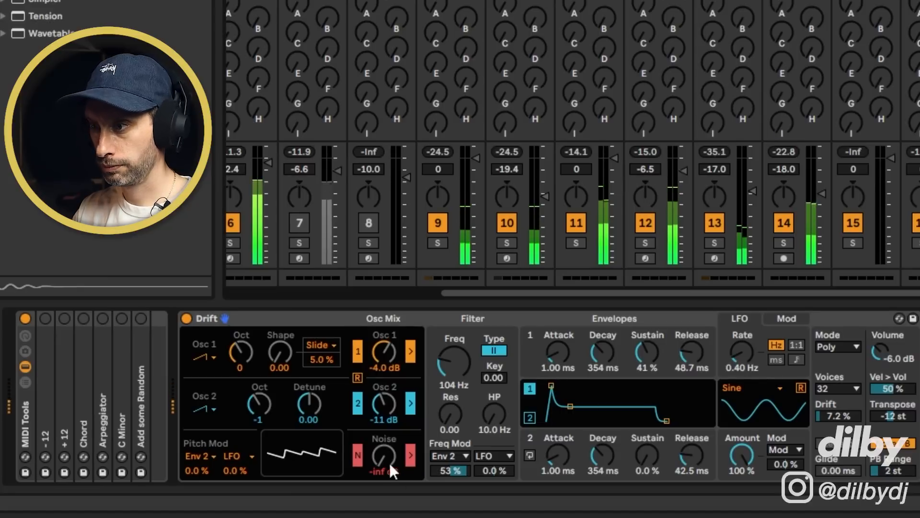
drag(461, 475, 456, 455)
drag(603, 458, 602, 460)
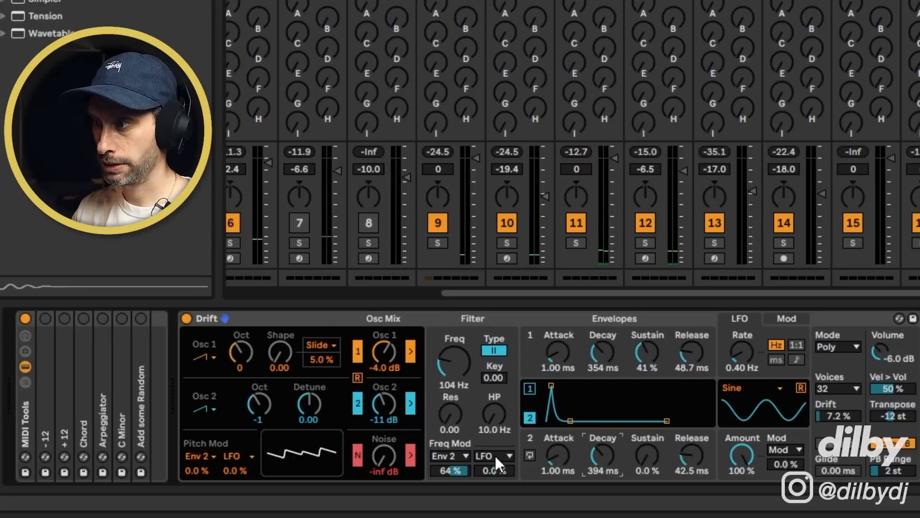
Step: Route velocity to Drift's LP Frequency at 72% in the modulation matrix, and lower the filter frequency to 78.8 Hz
click(791, 319)
click(801, 336)
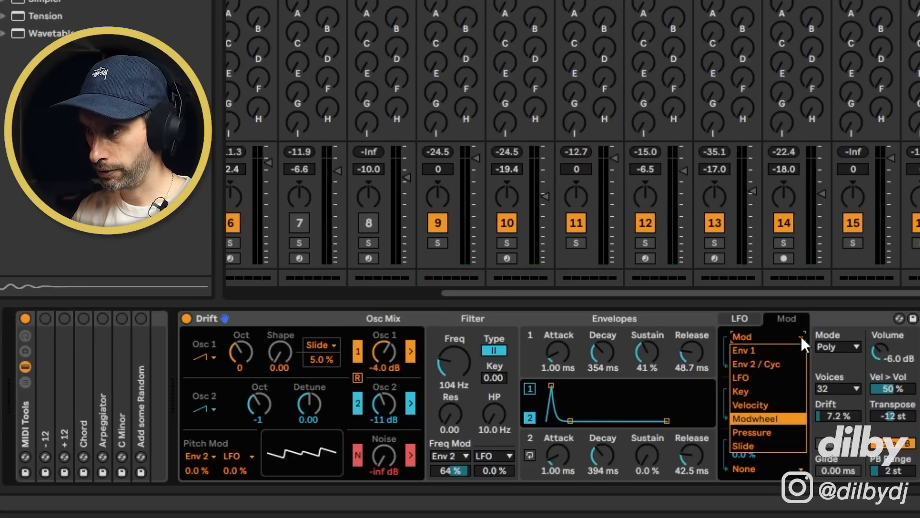
click(767, 417)
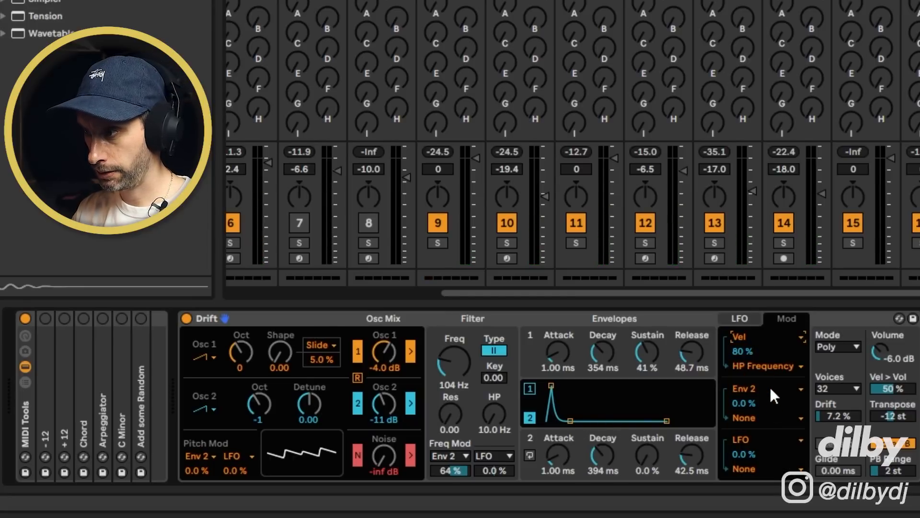
click(759, 365)
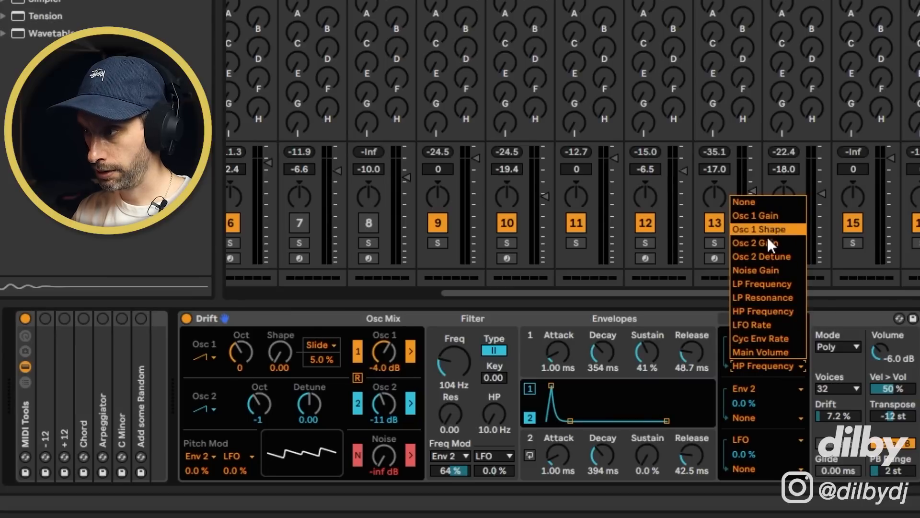
click(770, 285)
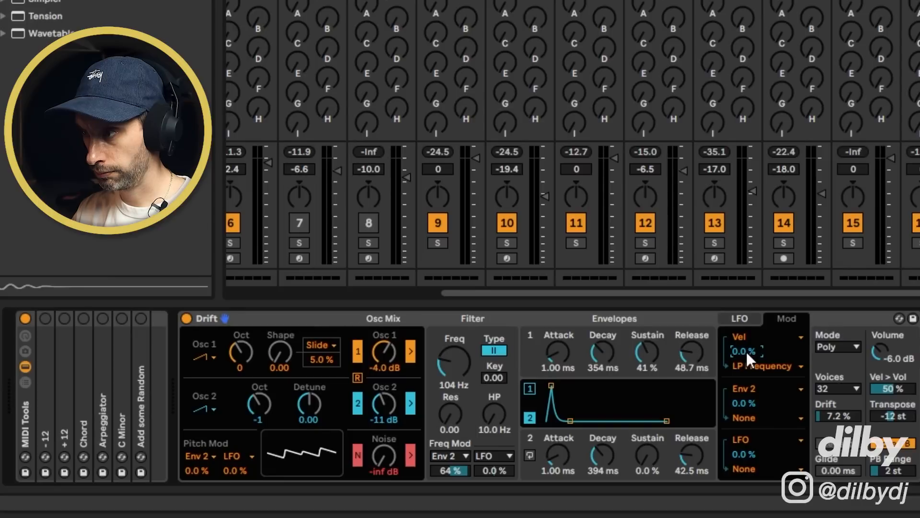
drag(746, 352, 746, 324)
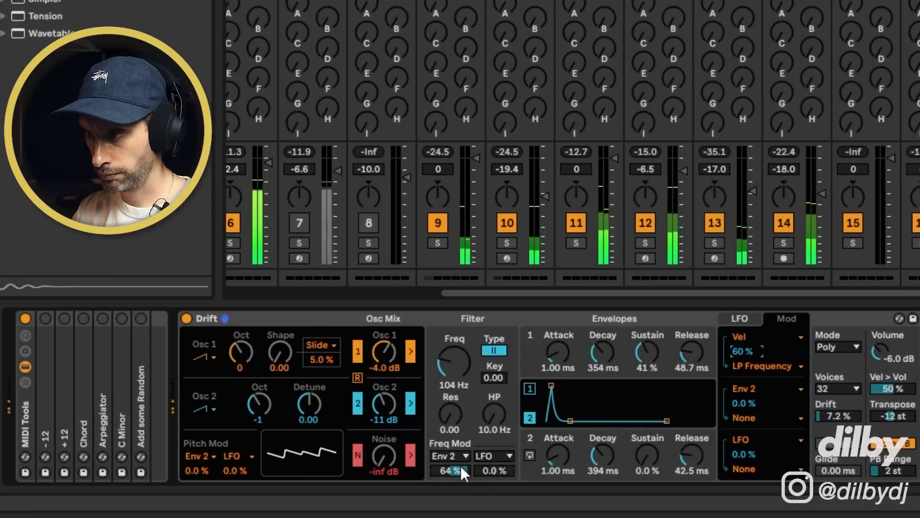
drag(452, 362, 453, 370)
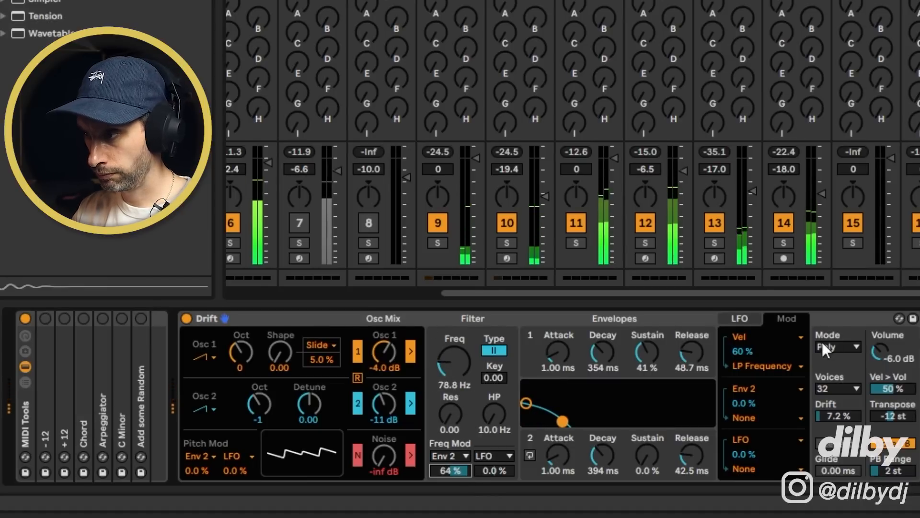
drag(742, 352, 742, 347)
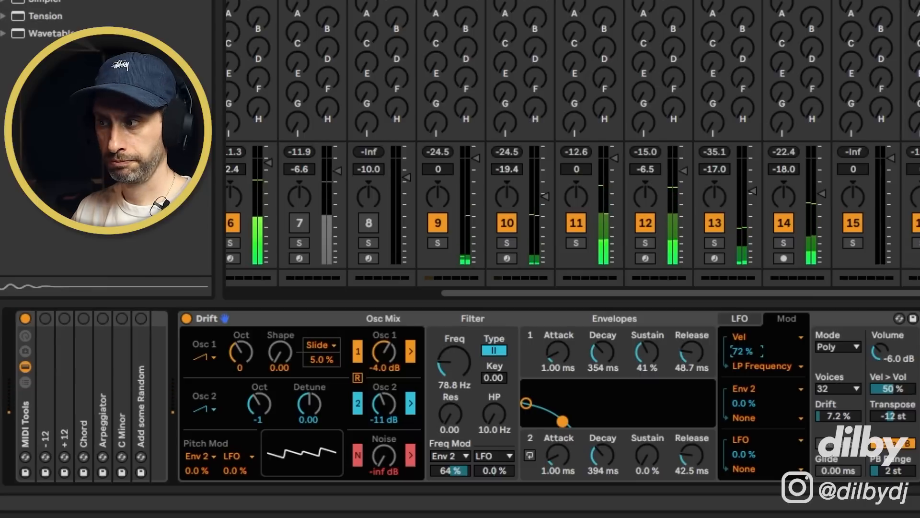
Step: Switch Drift to Mono mode with 13% thickness and raise oscillator 2's level to -9.4 dB
click(832, 349)
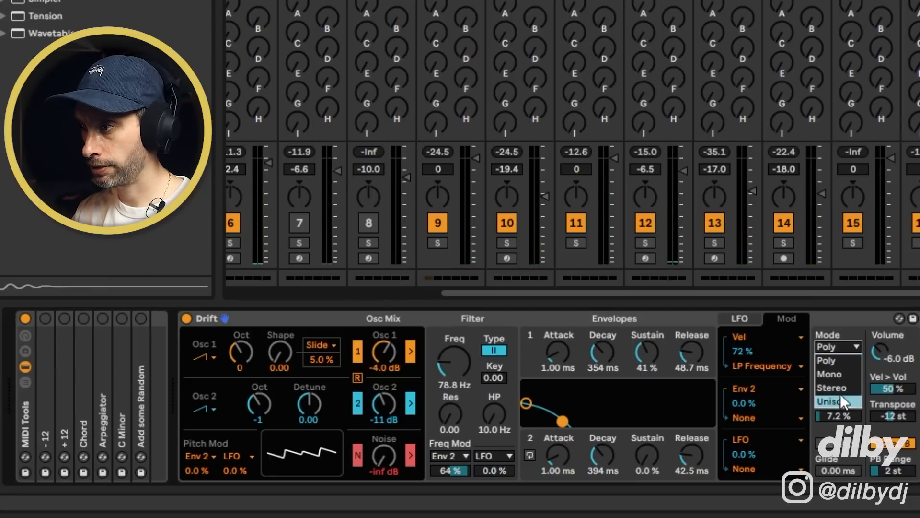
click(834, 375)
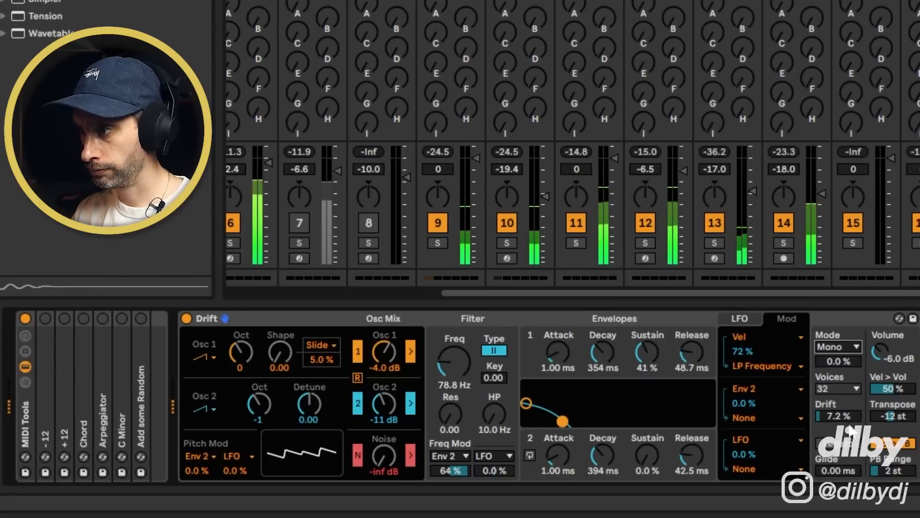
drag(841, 363, 841, 356)
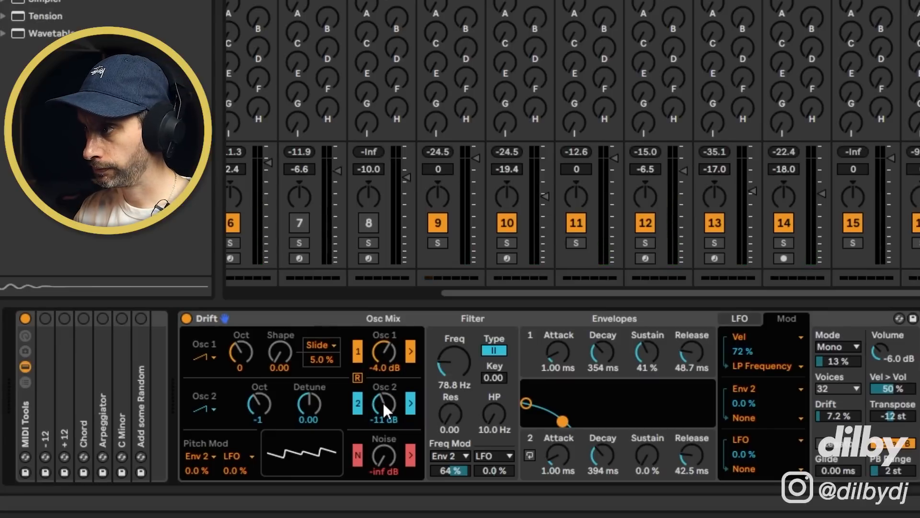
drag(383, 403, 384, 397)
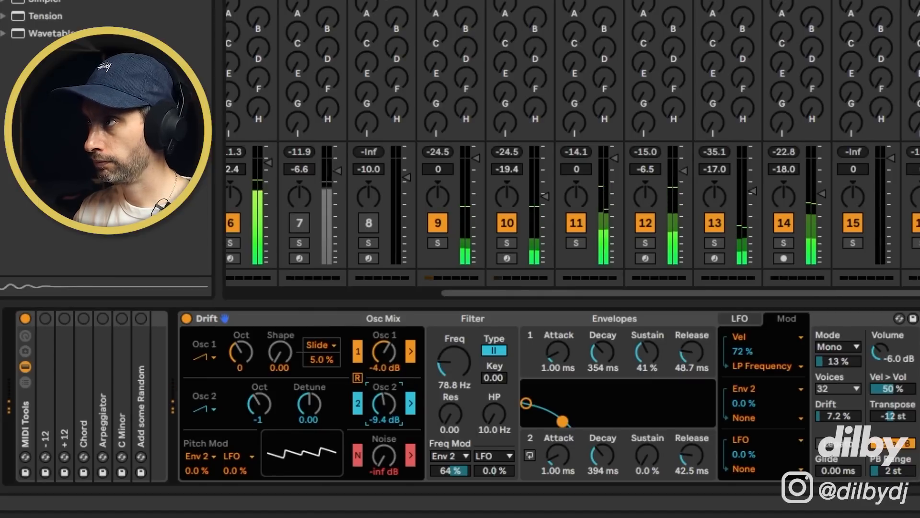
Step: Return to the new bass's Drift, lengthen Envelope 1's decay to 539 ms, and take the bass out of solo
key(space)
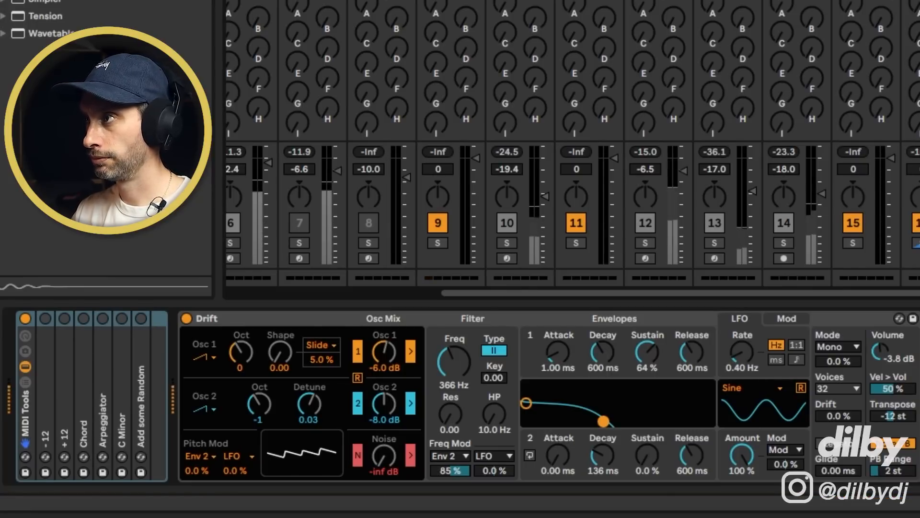
key(Right)
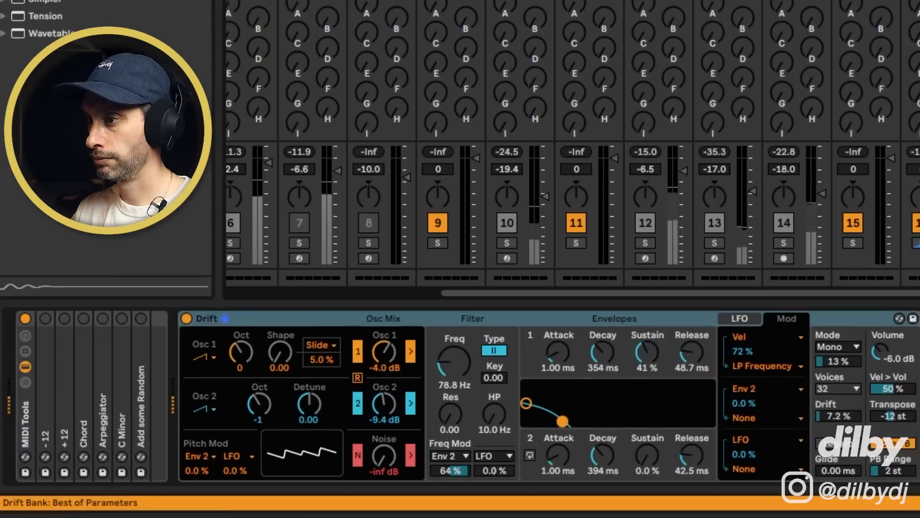
drag(605, 356, 605, 335)
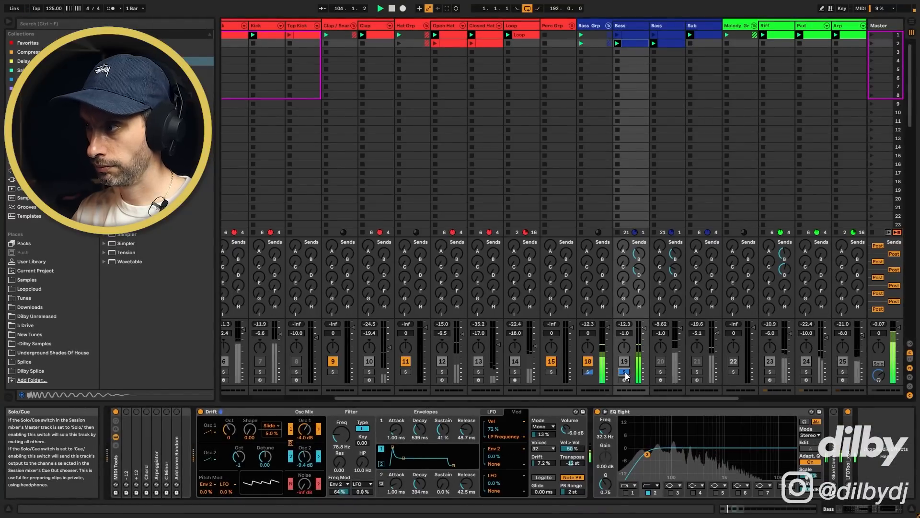
click(624, 373)
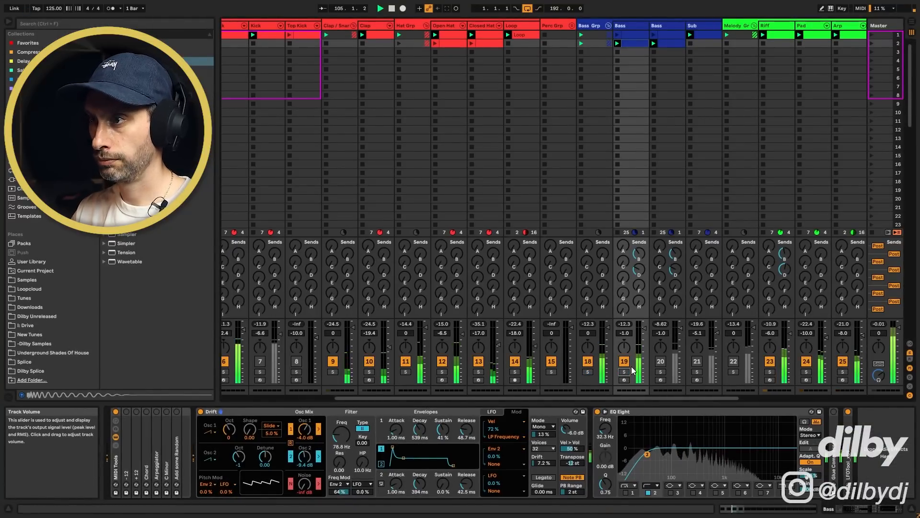
Step: Swap the active kick for the House Kick track and examine it in an enlarged Spectrum display
drag(500, 397, 368, 398)
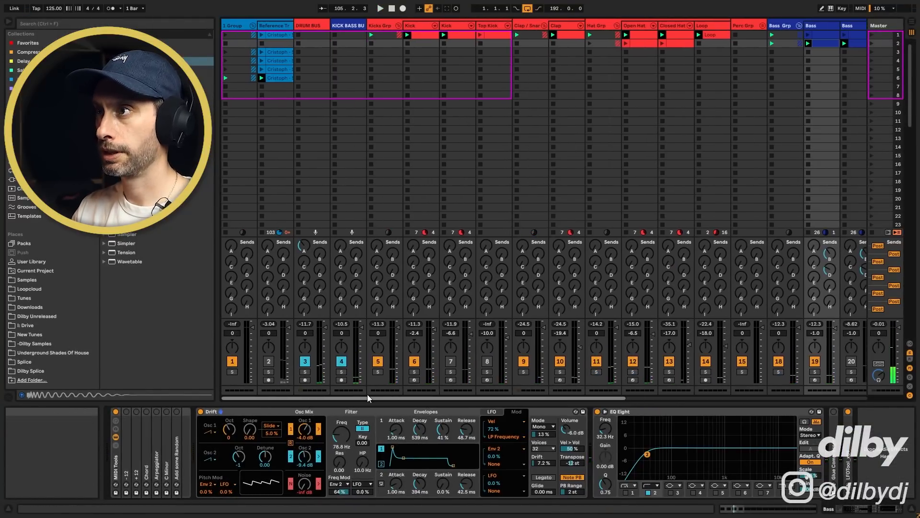
click(422, 43)
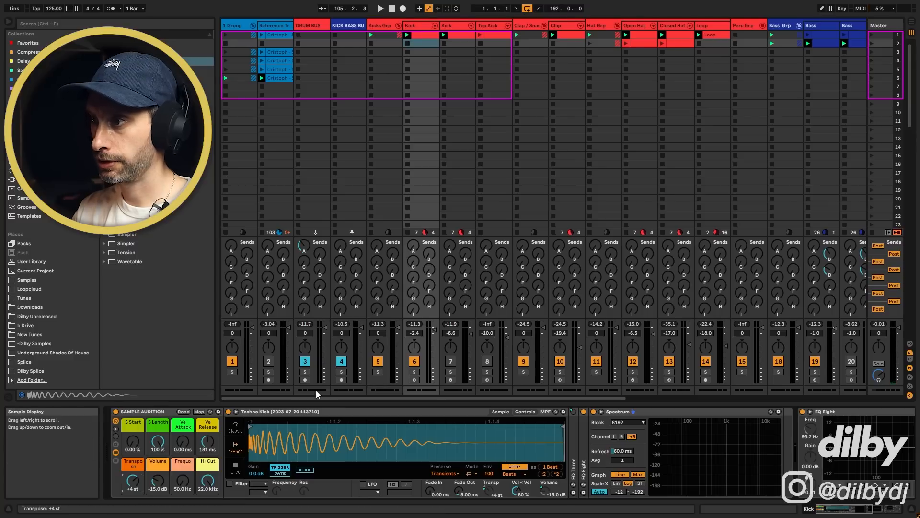
click(456, 25)
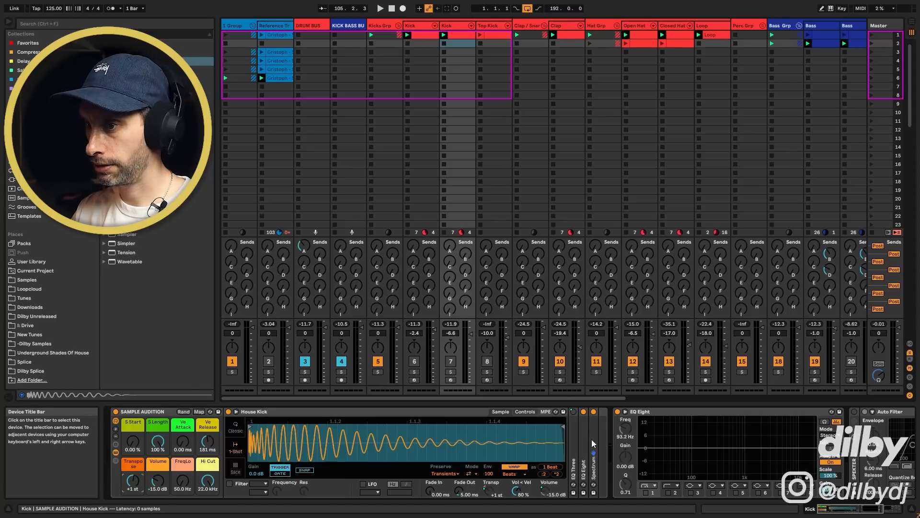
double_click(592, 439)
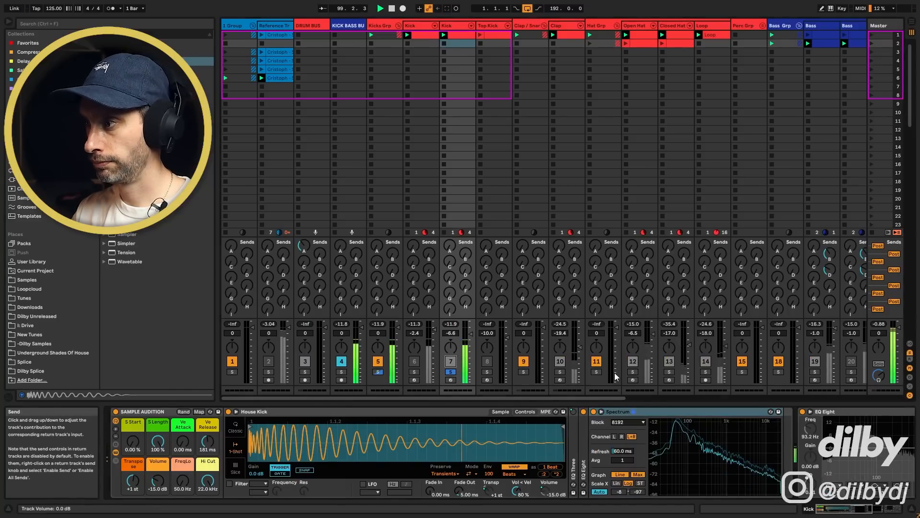
click(602, 412)
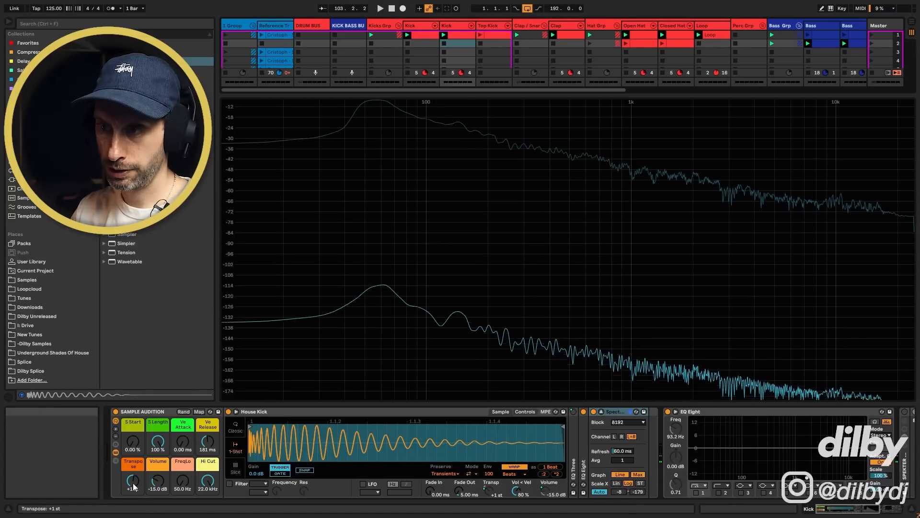
Step: Try House Kick transposed to +12 st, restore it to +1 st, and collapse the enlarged Spectrum display
drag(133, 481, 133, 441)
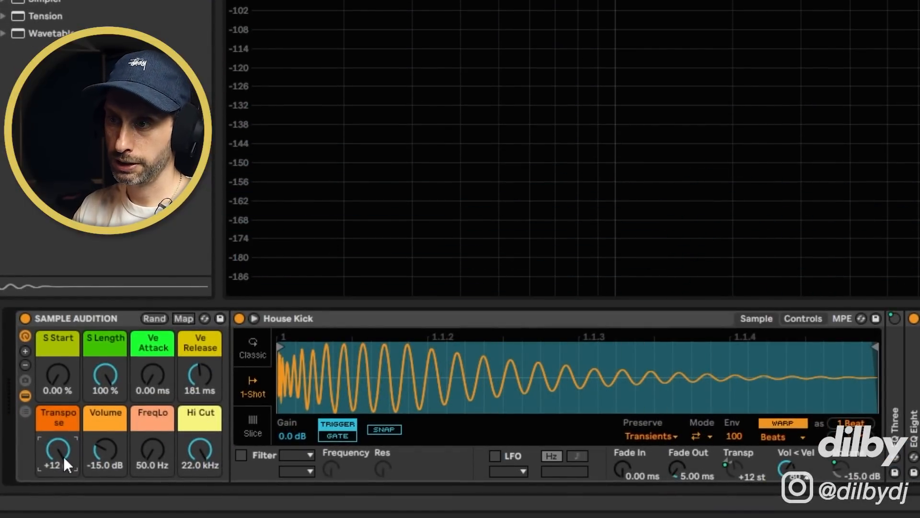
drag(61, 458, 61, 454)
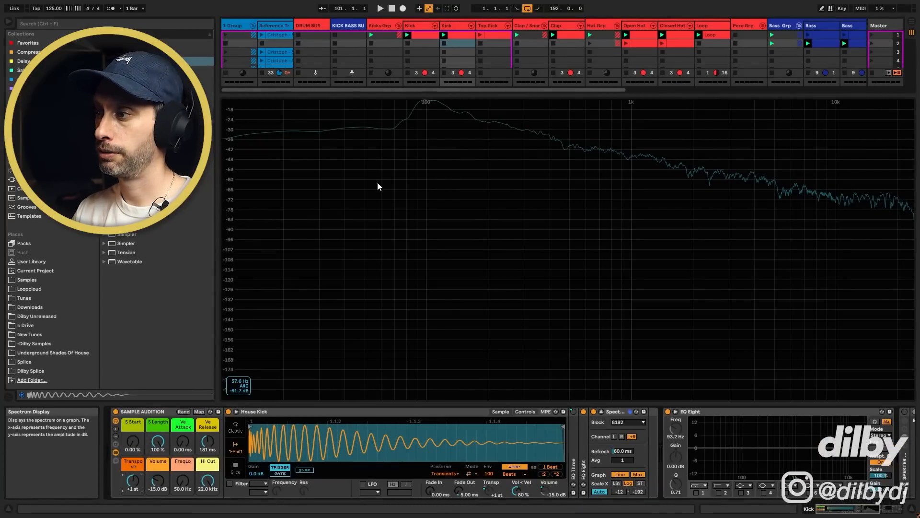
click(602, 411)
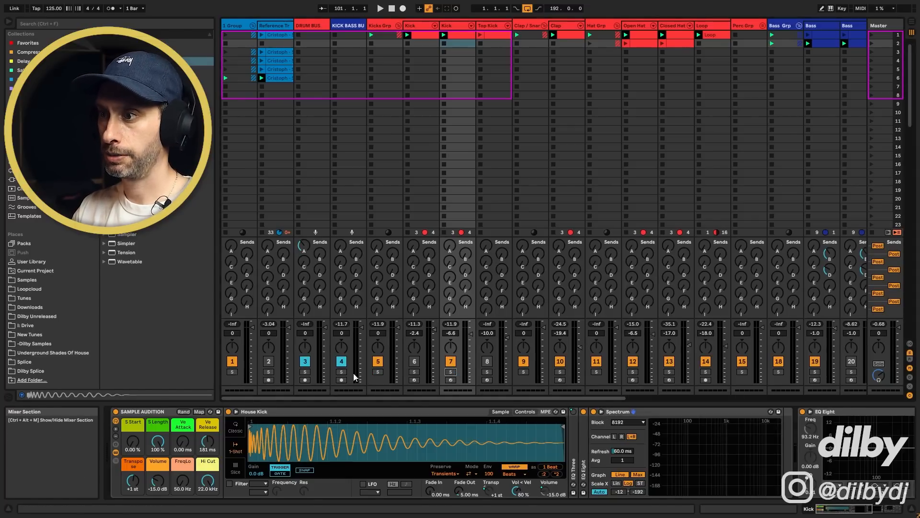
Step: Solo the KICK BASS BUS and listen to House Kick together with the new bass
click(341, 372)
key(space)
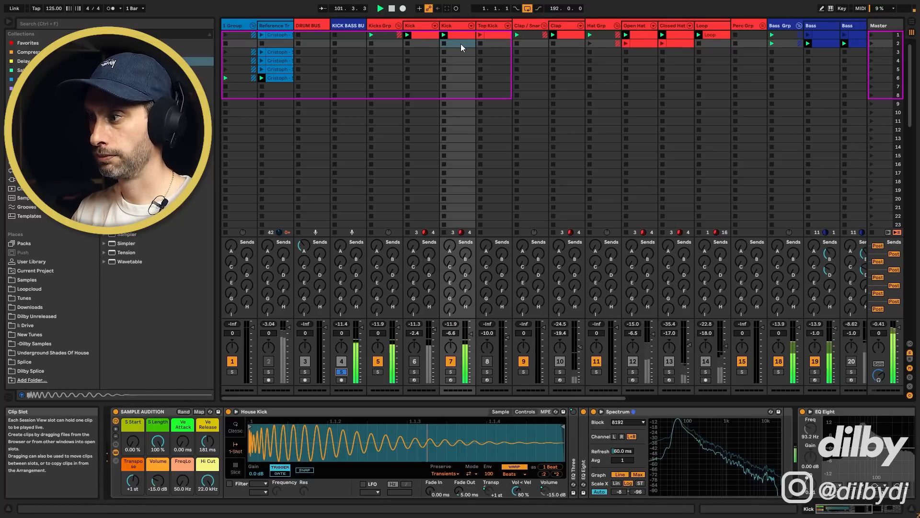
key(space)
Step: Apply a 976 Hz low-pass with band 8 of House Kick's EQ Eight and audition the kick in solo
click(453, 25)
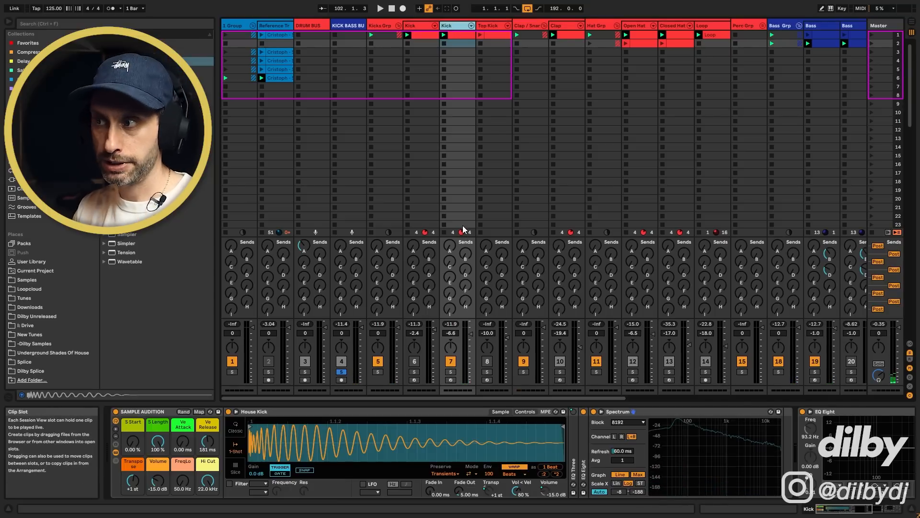
click(810, 428)
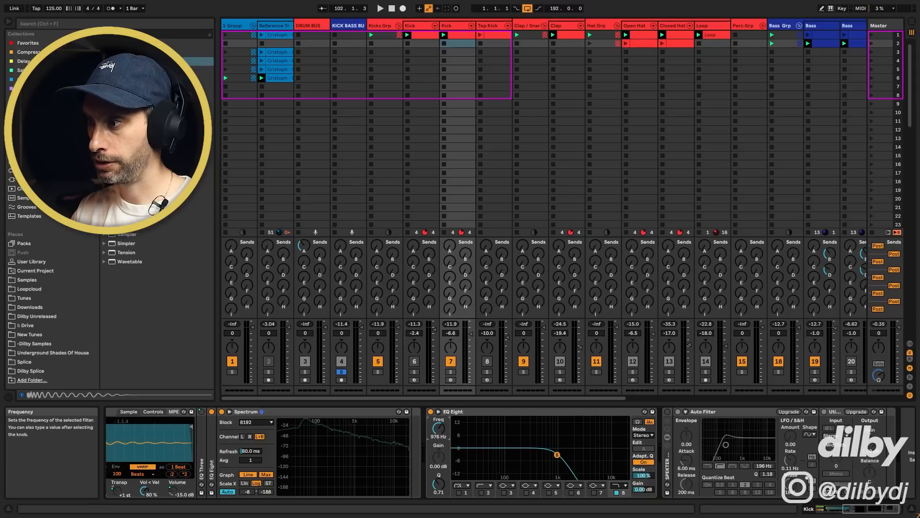
key(space)
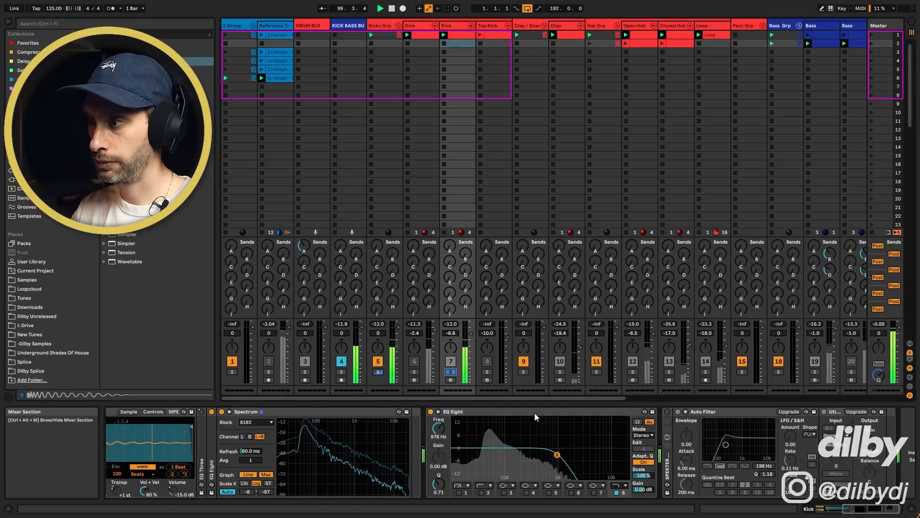
Step: Activate the Top Kick track and, with the kicks group soloed, lower its EQ Eight high-pass to 527 Hz
click(450, 371)
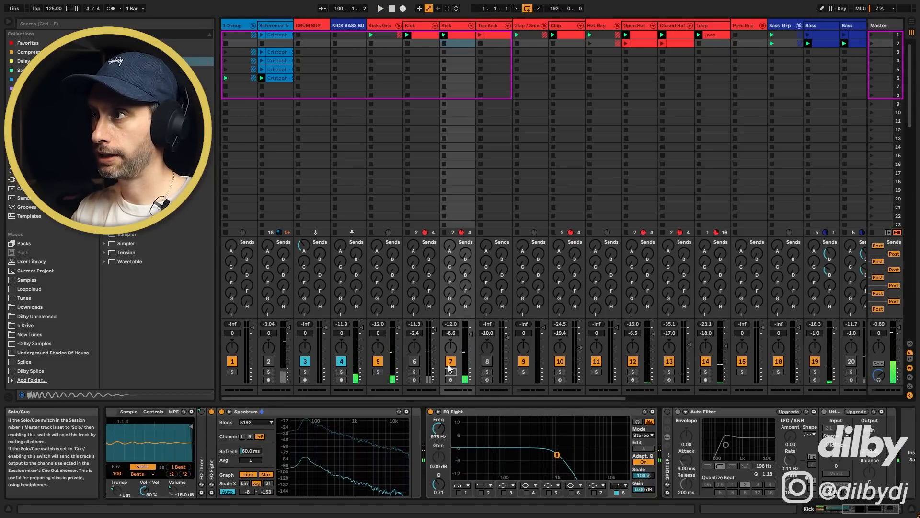
click(486, 361)
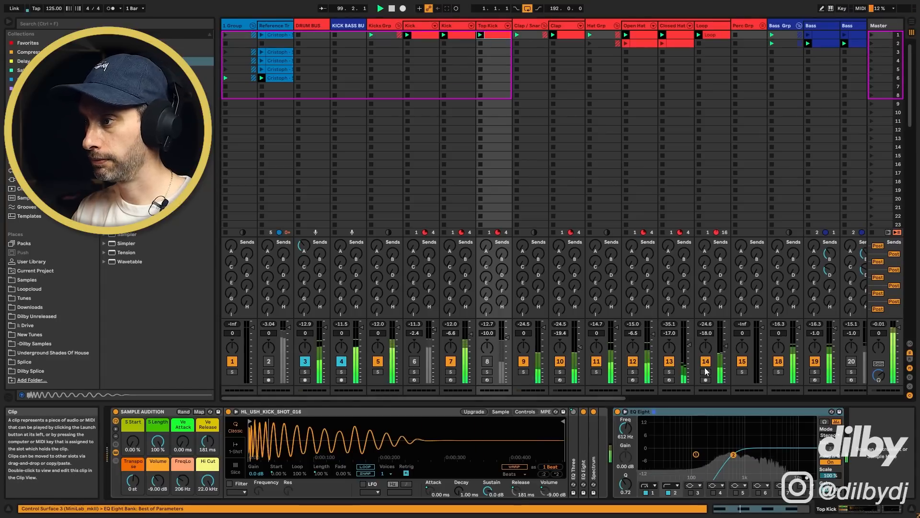
click(378, 372)
key(space)
drag(733, 455, 730, 455)
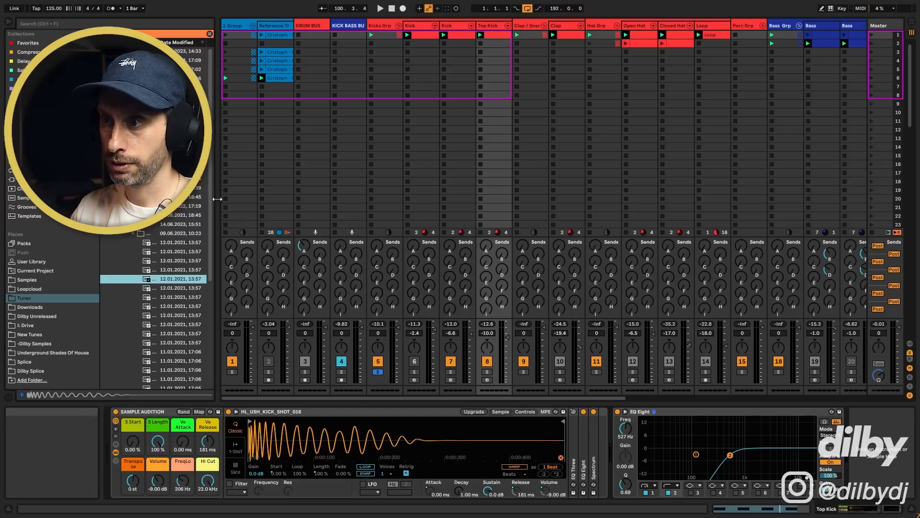
Step: Sort the kick sample folder by name and replace Top Kick's sample with HL_USH_KICK_SHOT_003
drag(217, 199, 258, 199)
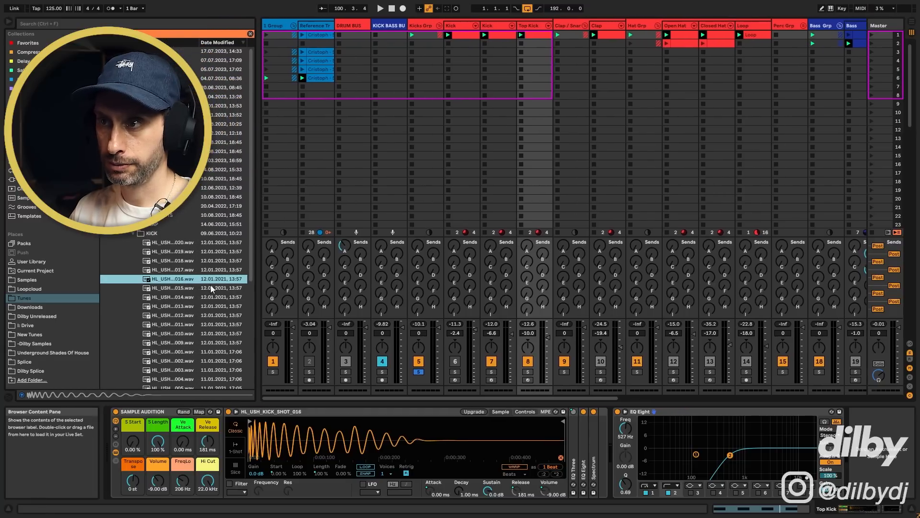
click(183, 39)
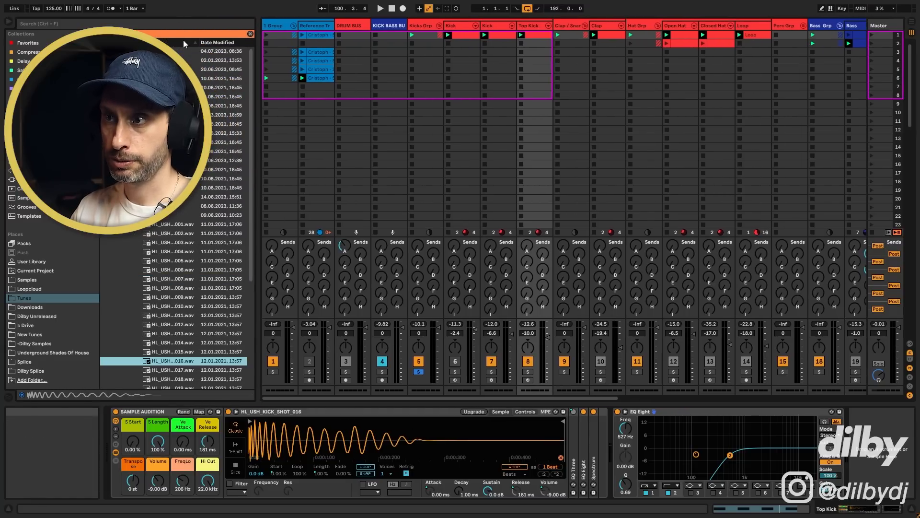
click(183, 232)
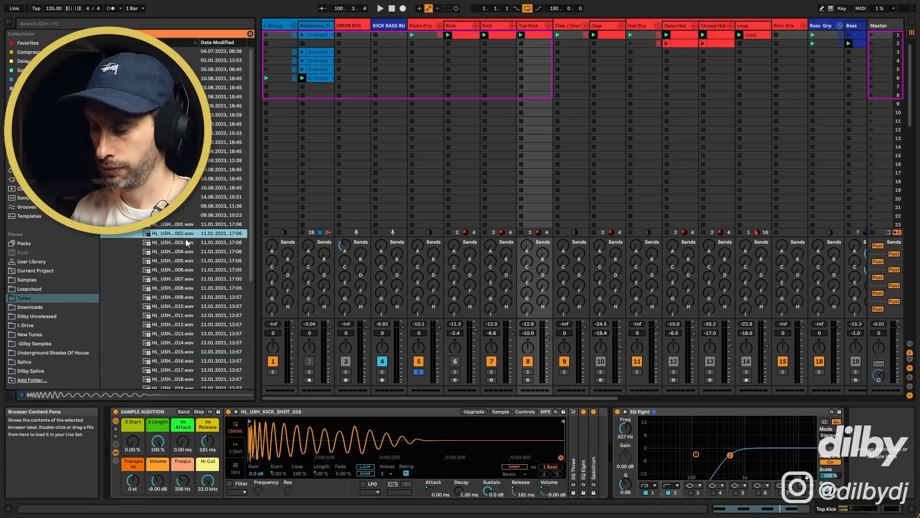
click(187, 242)
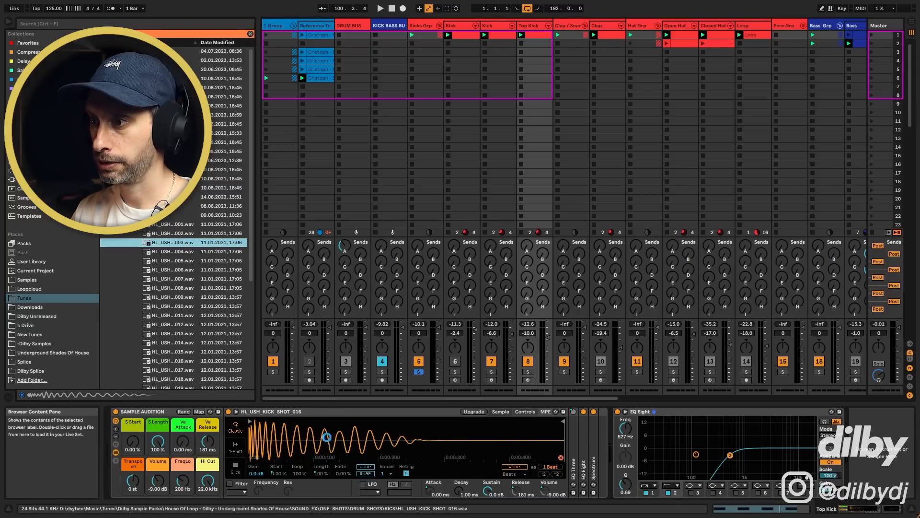
key(space)
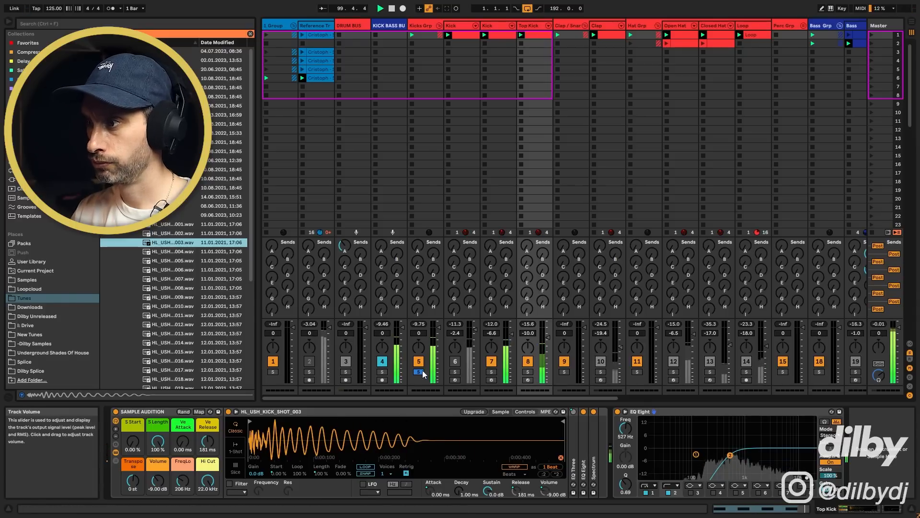
Step: Mute Top Kick and compare House Kick with its EQ Eight band 8 low-pass bypassed and enabled
click(528, 361)
click(496, 57)
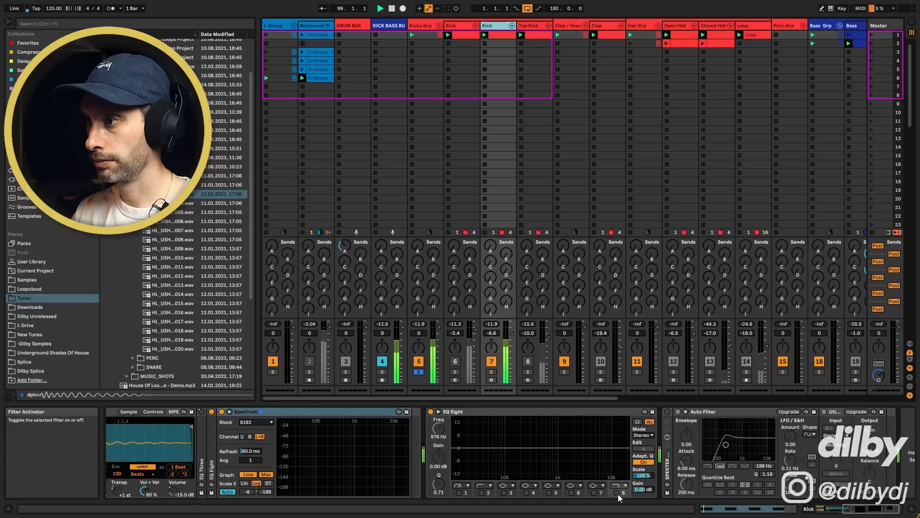
click(616, 492)
Step: Reactivate Top Kick at a volume of -14.7 dB and add a little send H to the first Bass track
click(527, 361)
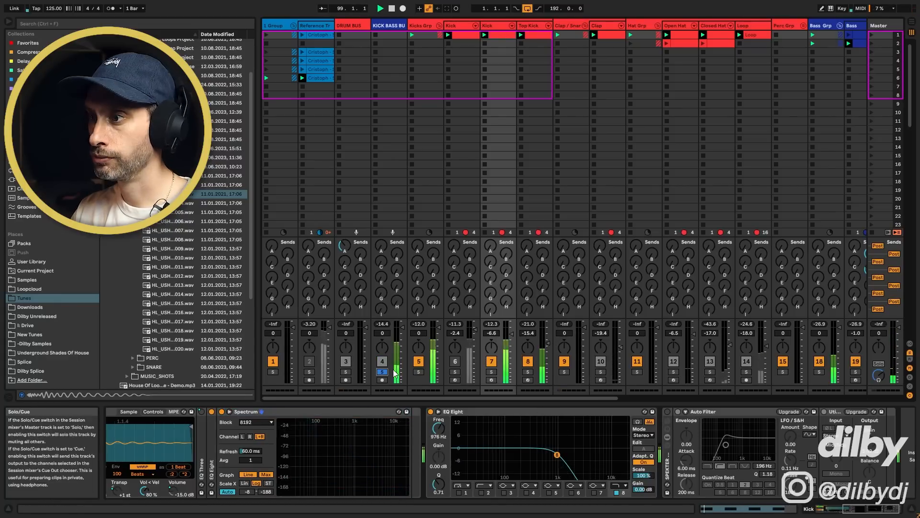
drag(543, 350, 547, 342)
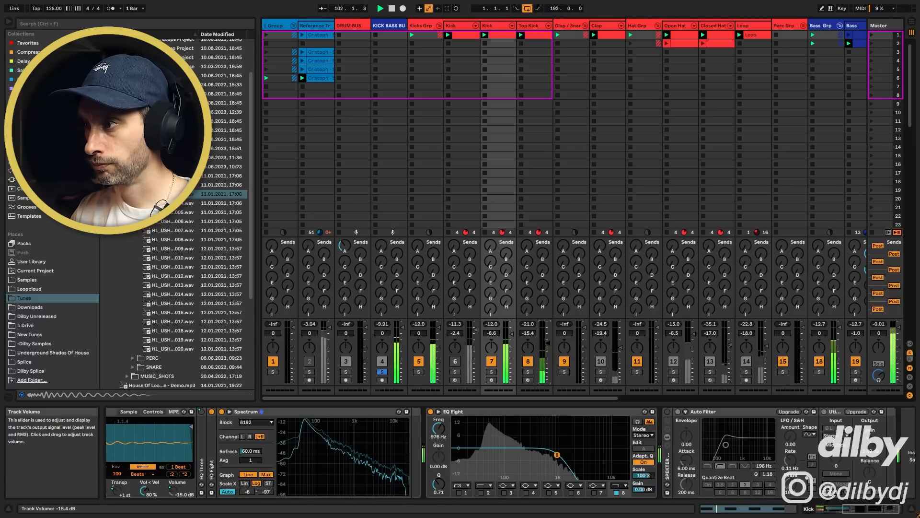
drag(510, 396, 669, 402)
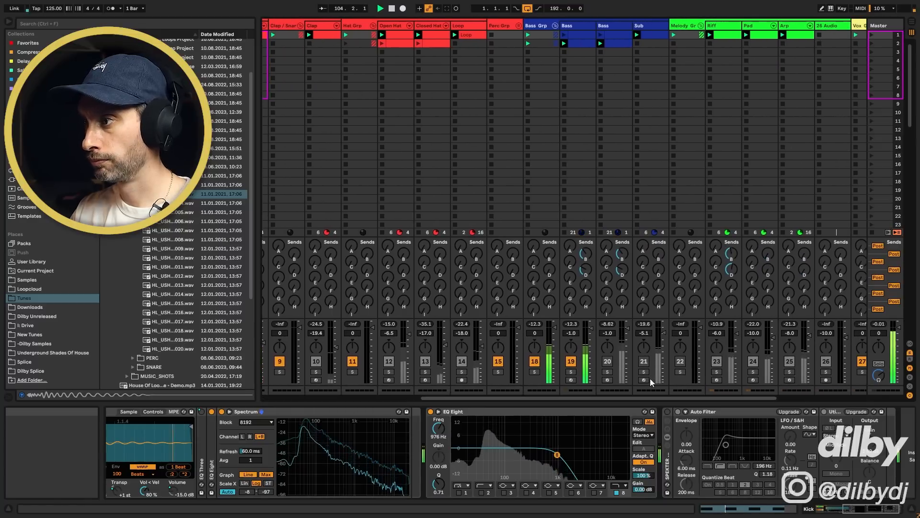
drag(585, 302, 585, 295)
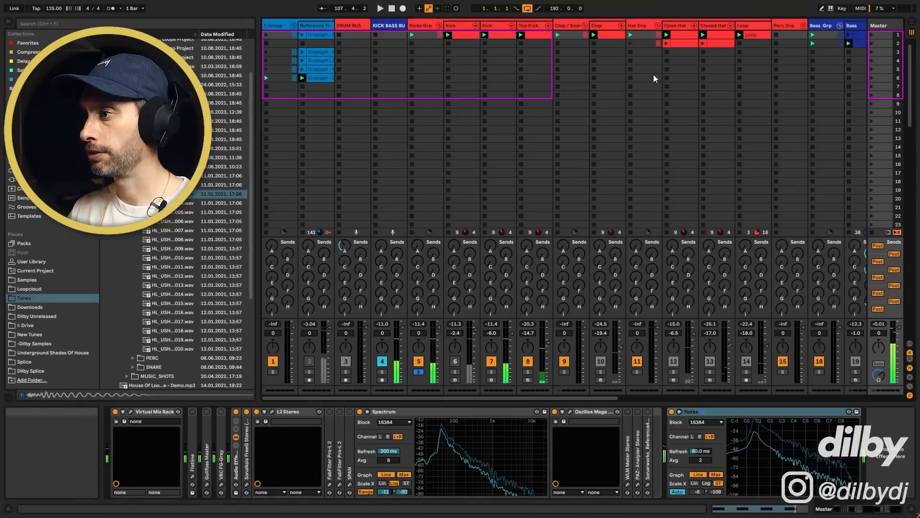
Step: Solo the first Bass track, show its Drift device and listen to the bass on its own
scroll(671, 82, right, 5)
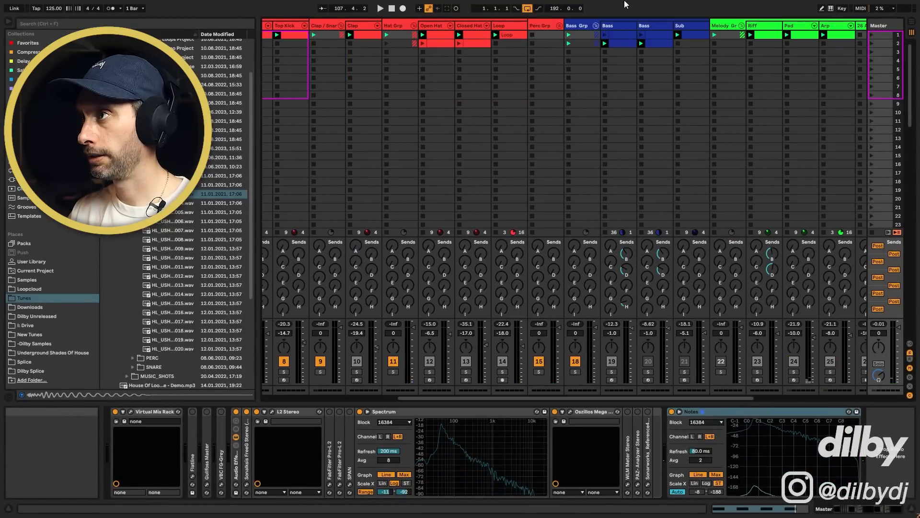
click(612, 371)
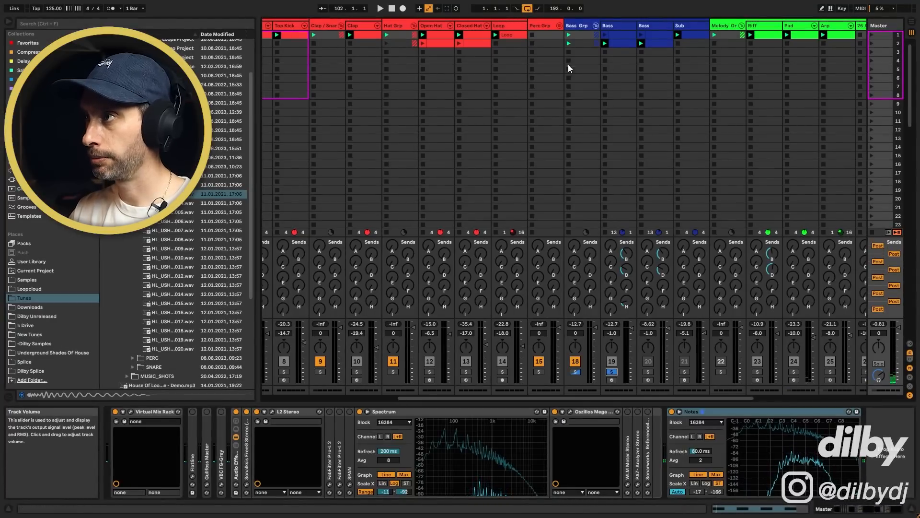
click(619, 26)
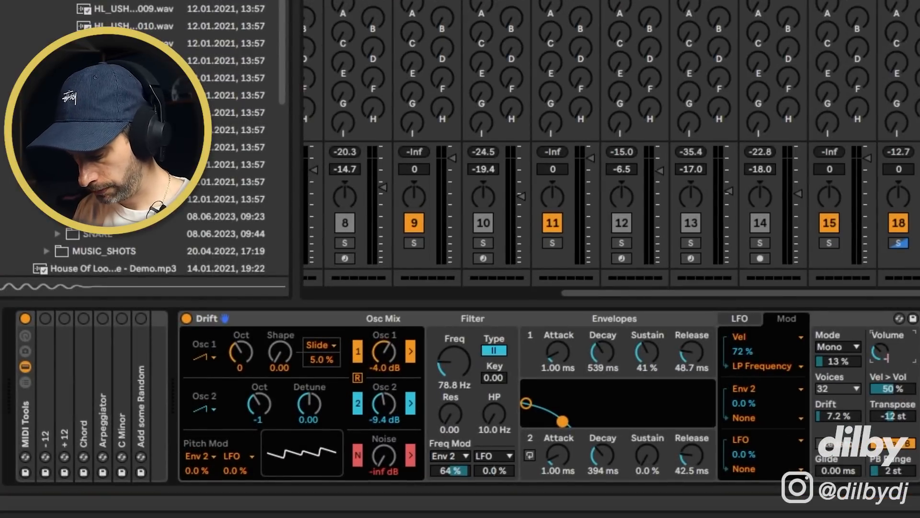
key(space)
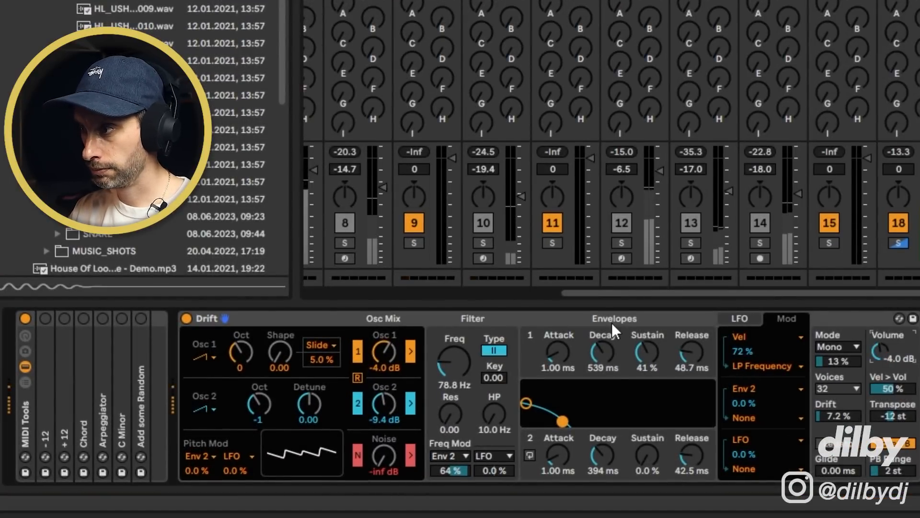
Step: With KICK BASS BUS soloed, set the bass Drift's filter frequency to 66.8 Hz and its Env 2 modulation to 53%
drag(910, 293, 599, 288)
click(531, 243)
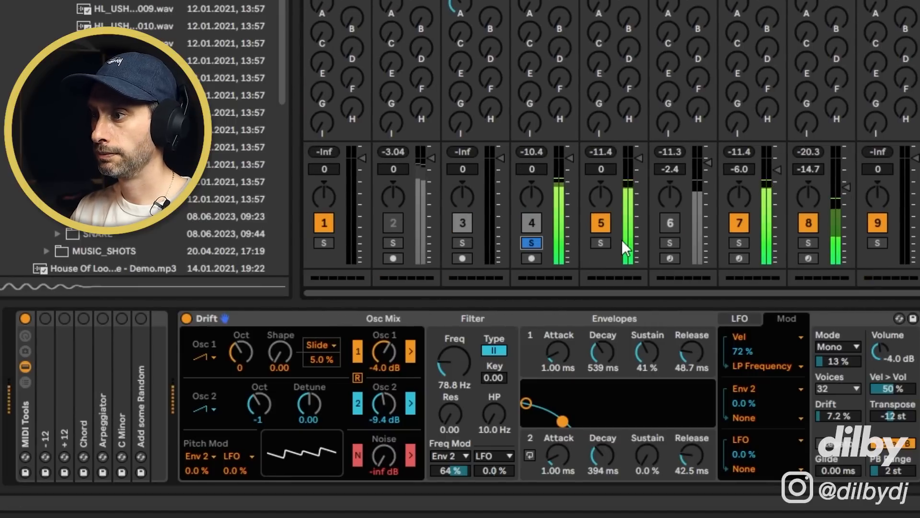
drag(653, 292, 919, 292)
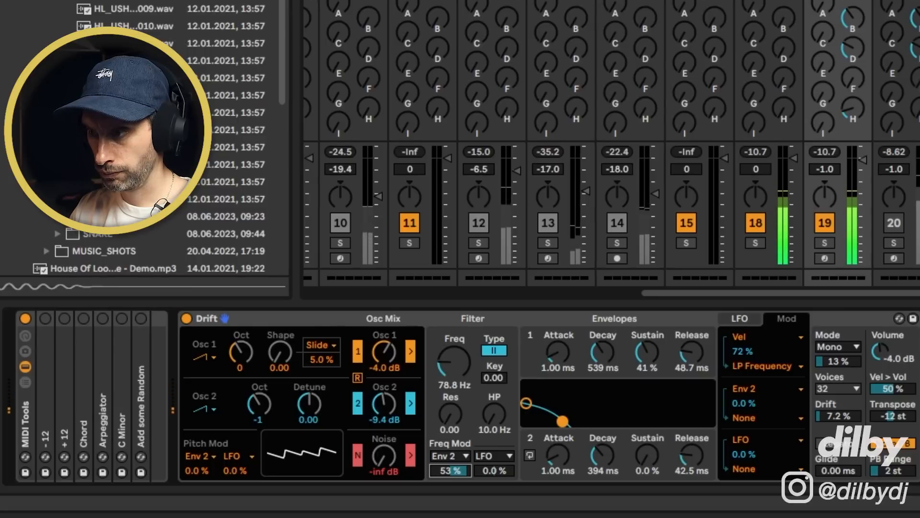
drag(454, 364, 454, 370)
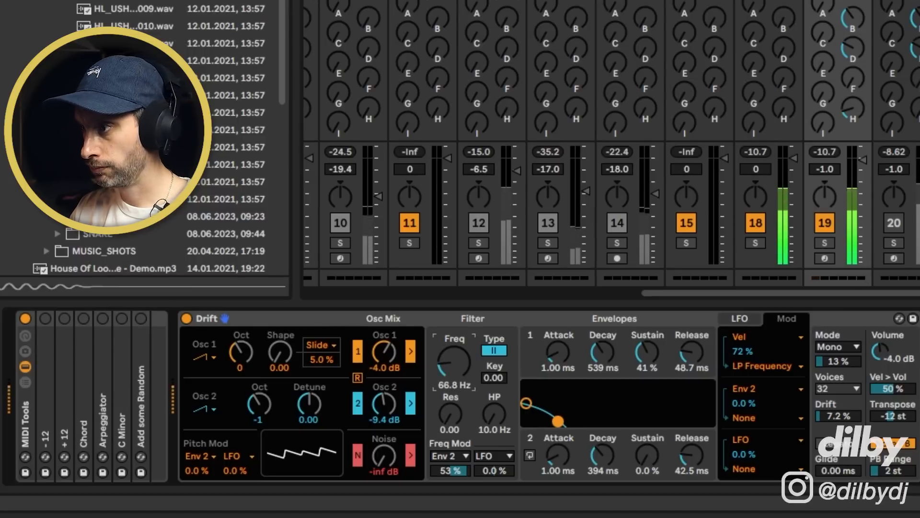
Step: Compare the mix against the soloed Resample Track by ear and in the Spectrum displays
drag(845, 289, 648, 292)
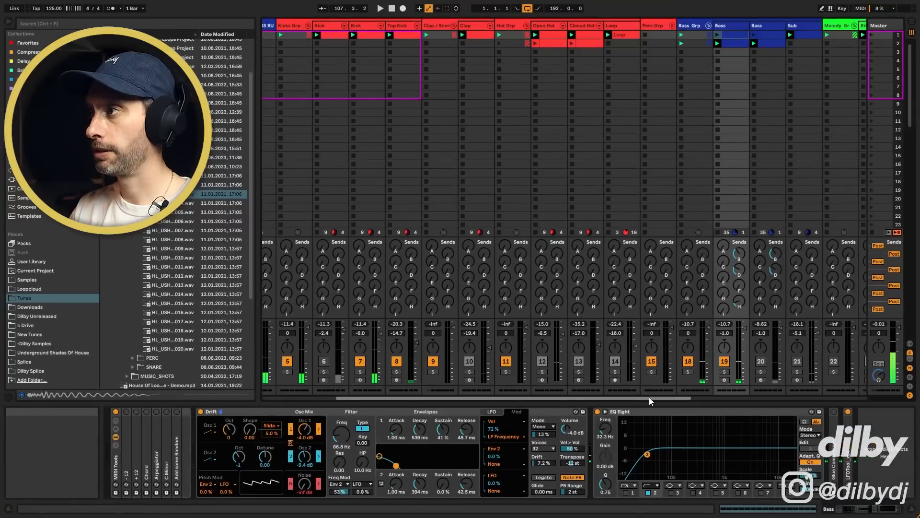
drag(649, 396, 716, 398)
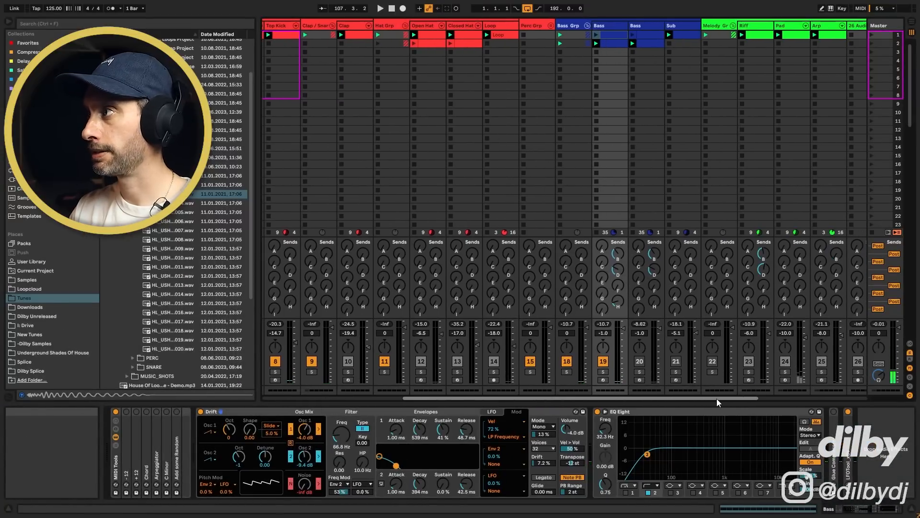
click(898, 33)
key(space)
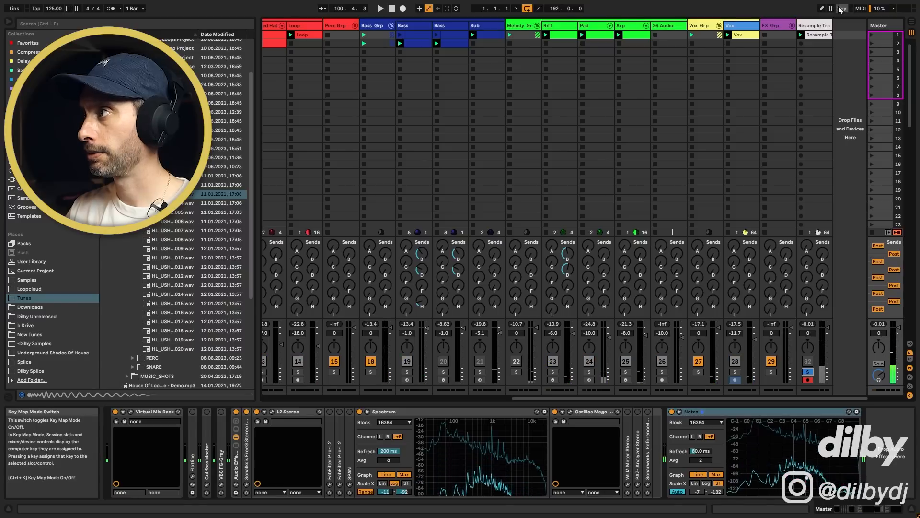
click(808, 371)
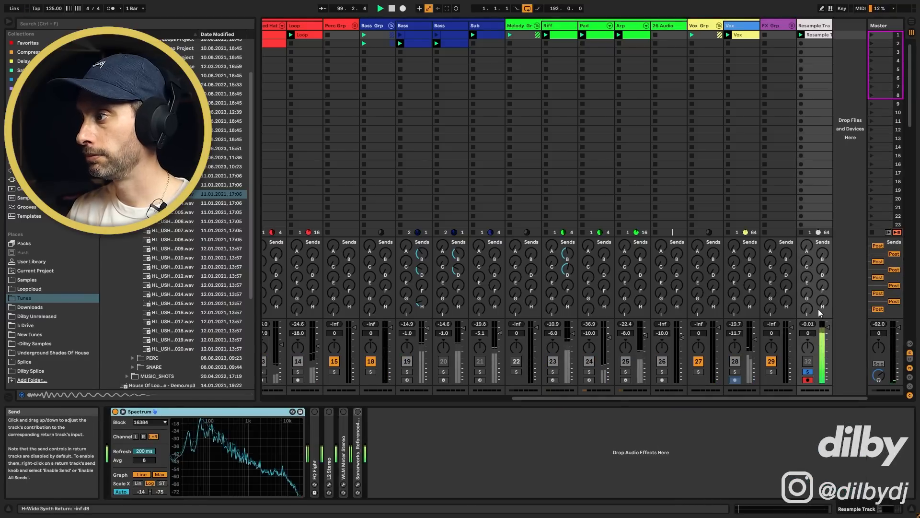
drag(705, 397, 742, 395)
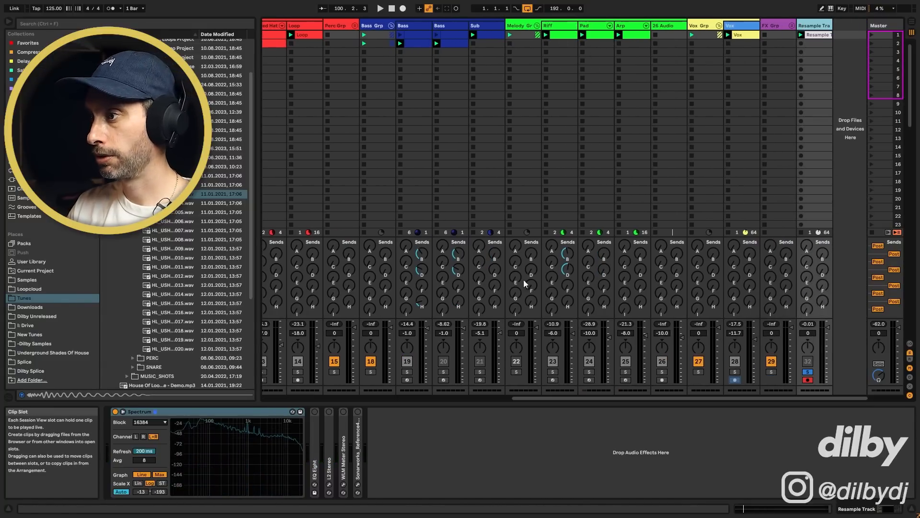
Step: Activate the Pad track, audition it in solo and return it to the mix
click(553, 361)
click(588, 361)
click(625, 362)
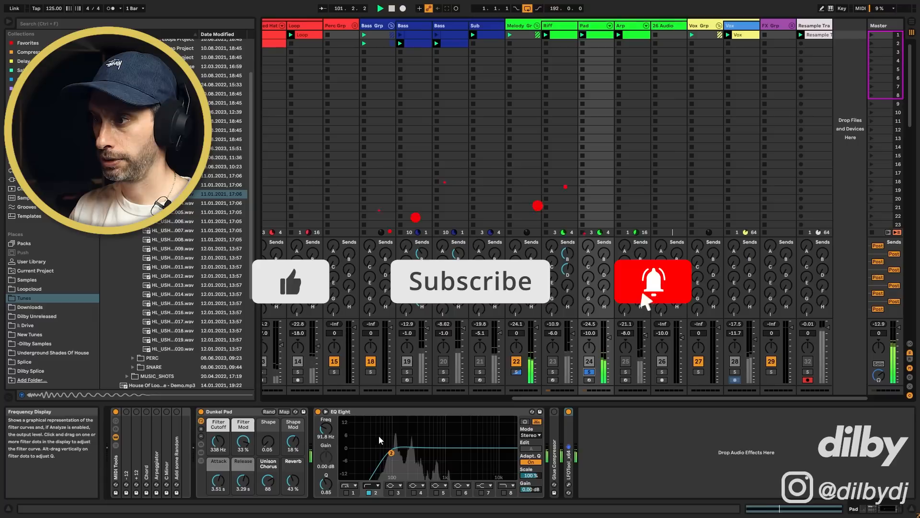
click(590, 372)
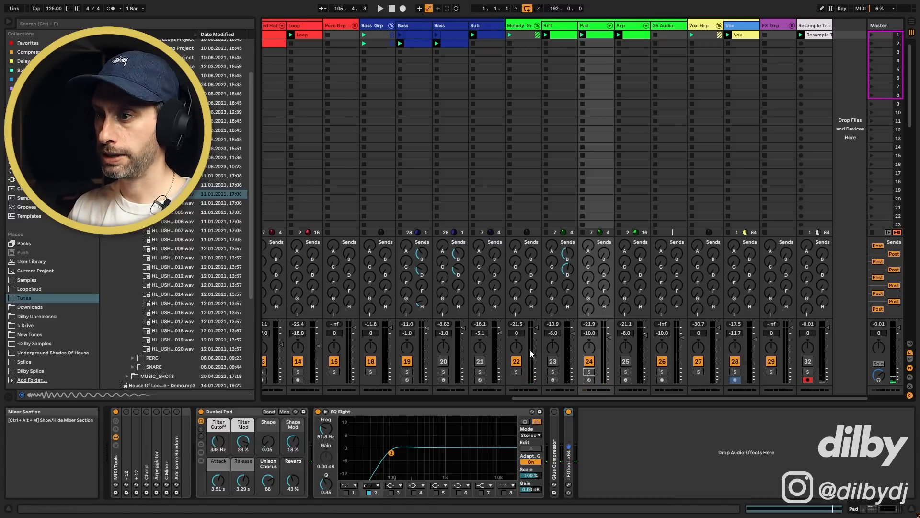
Step: Enable the Pad's +12 MIDI device and set its Filter Cutoff to 398 Hz and its EQ Eight high-pass to 211 Hz
click(136, 411)
key(space)
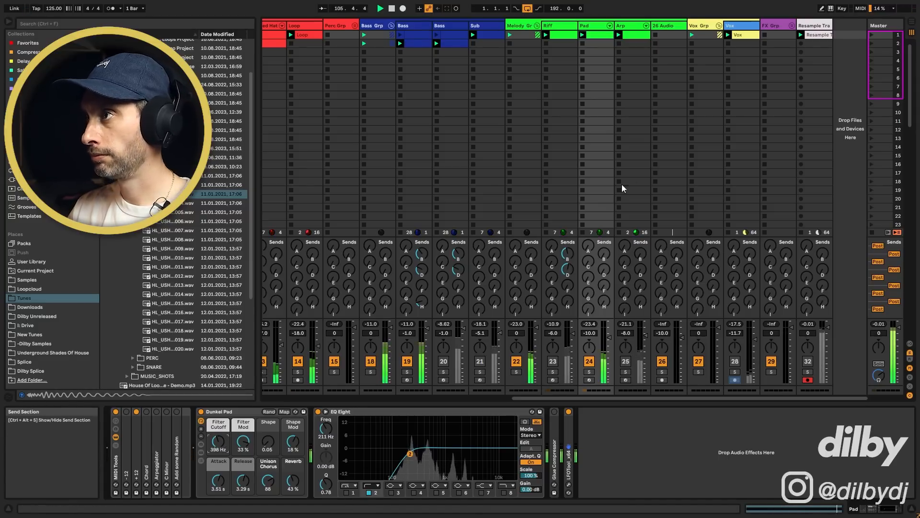
Step: Lower the Pad track's volume to -12 dB while listening to the mix
drag(609, 338, 610, 340)
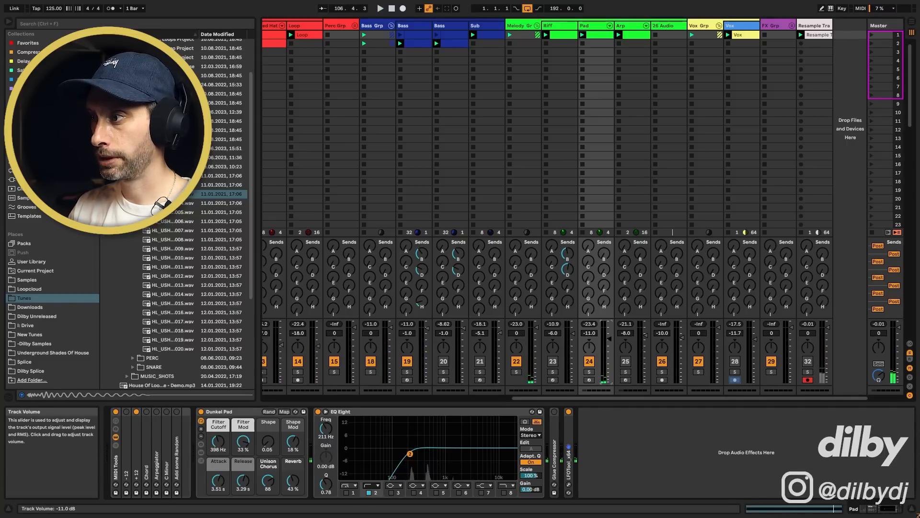
key(space)
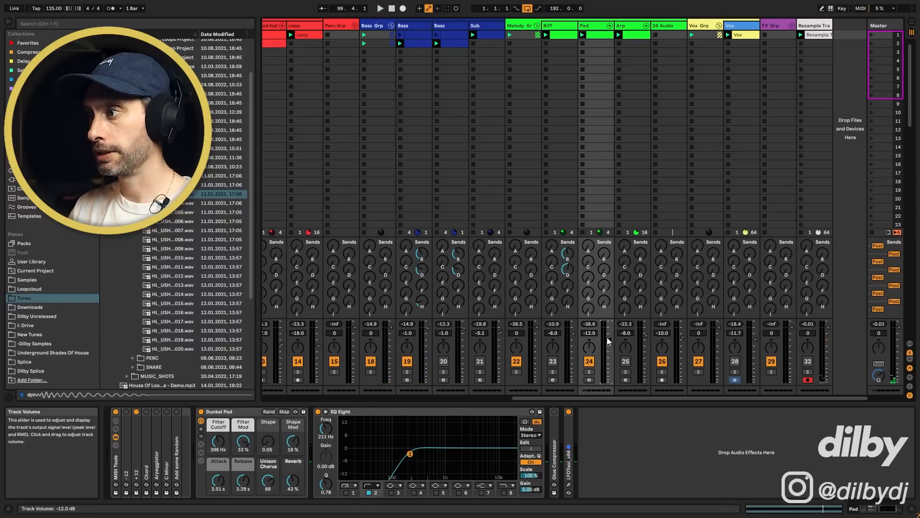
key(space)
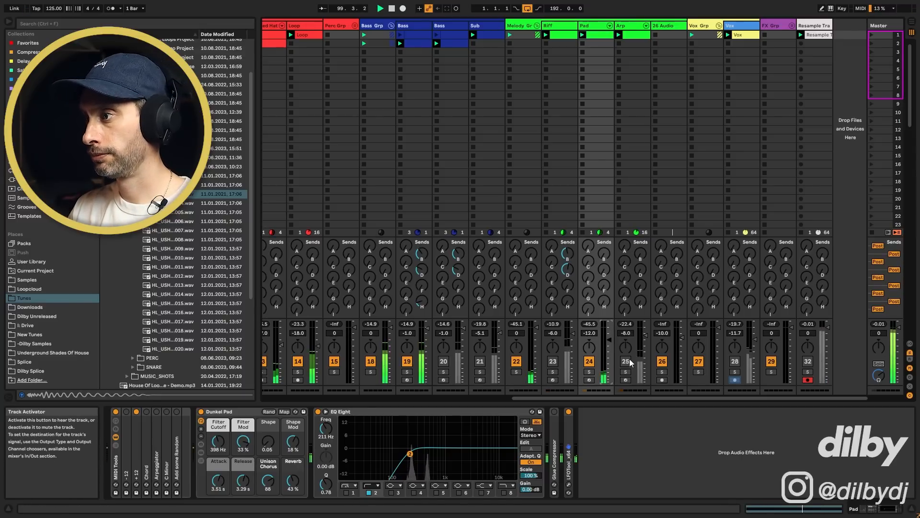
Step: Activate the Riff track, audition it in solo and in the full mix, and show its devices
click(553, 372)
key(space)
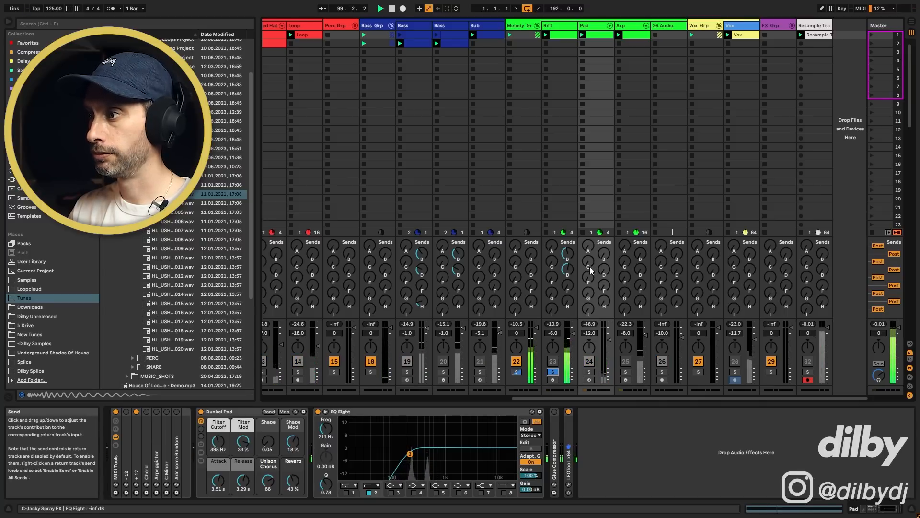
click(554, 372)
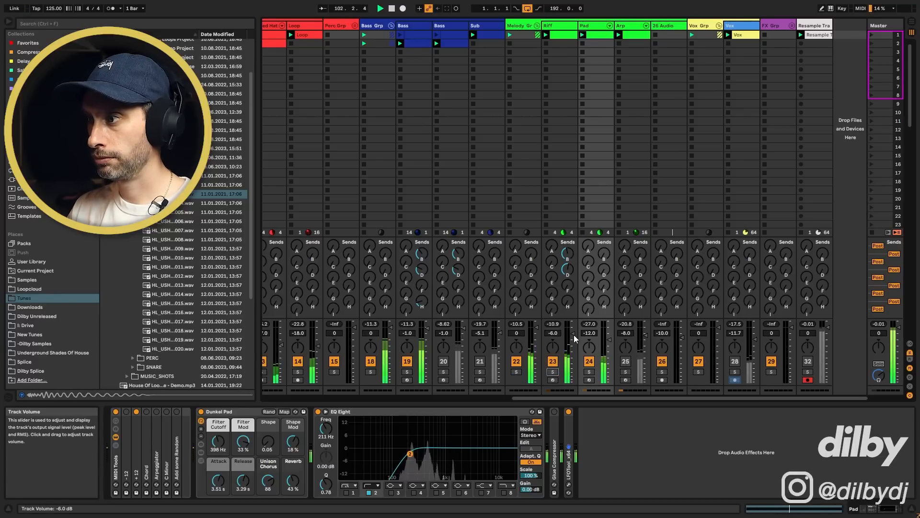
key(space)
click(566, 30)
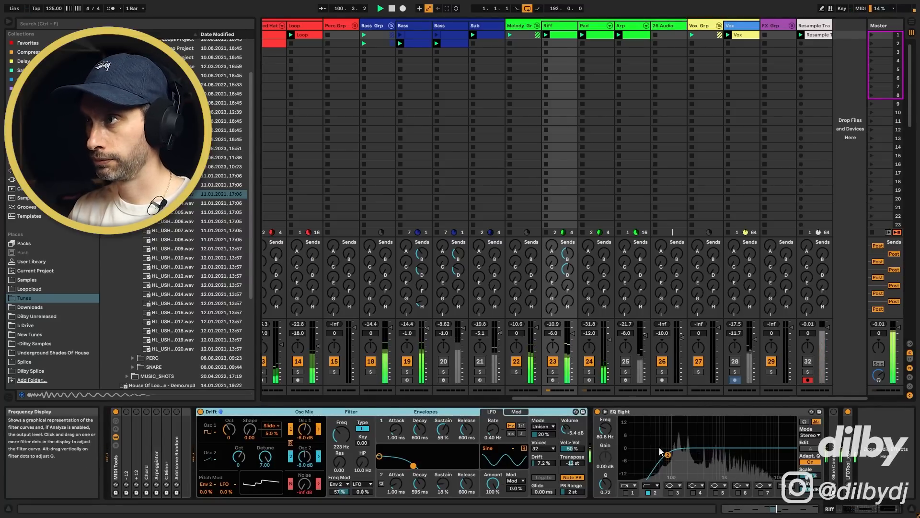
Step: Audition the first Bass track in solo together with its group and show the track's devices
click(371, 371)
ctrl+click(407, 372)
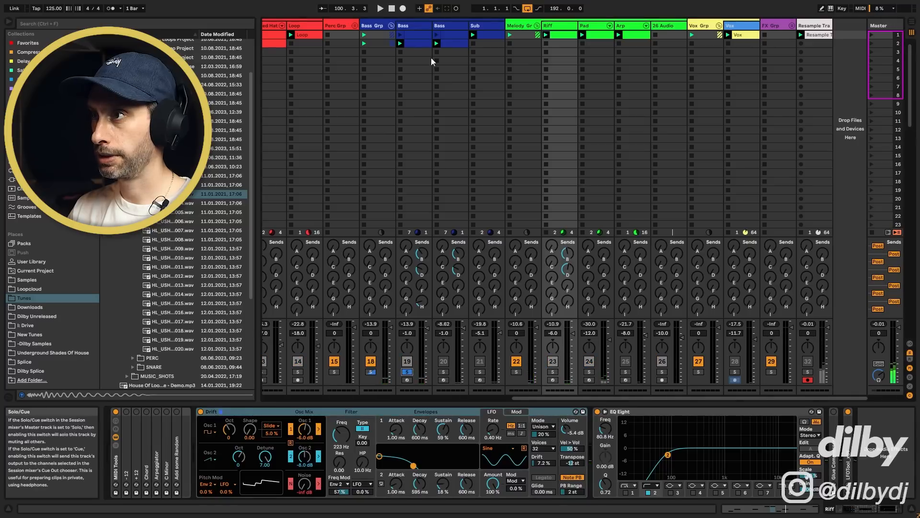
click(416, 27)
key(space)
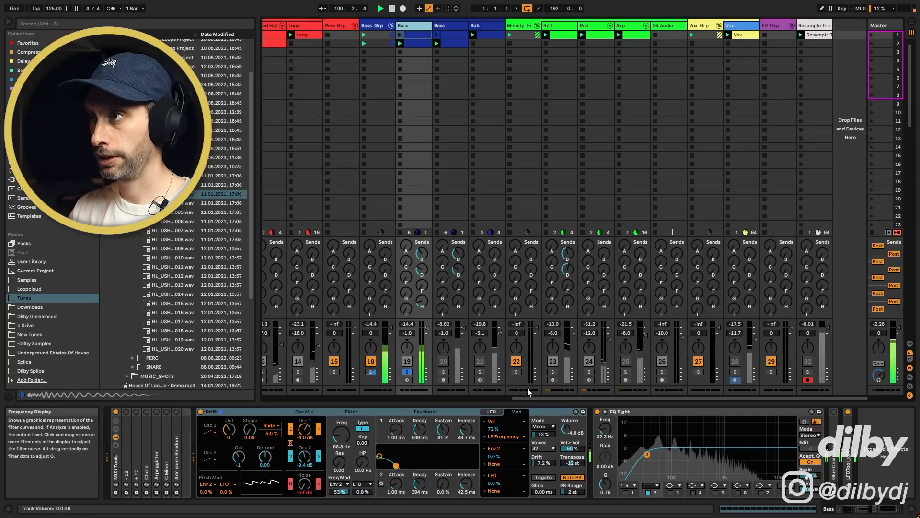
Step: Solo the Riff, enable its +12 MIDI device, raise its EQ Eight high-pass to 132 Hz, and return it to the mix
click(516, 371)
ctrl+click(554, 371)
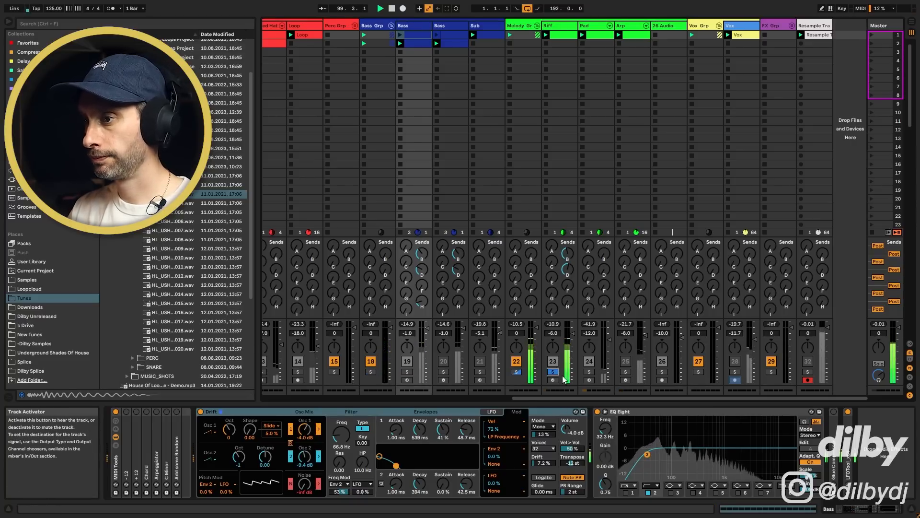
click(136, 412)
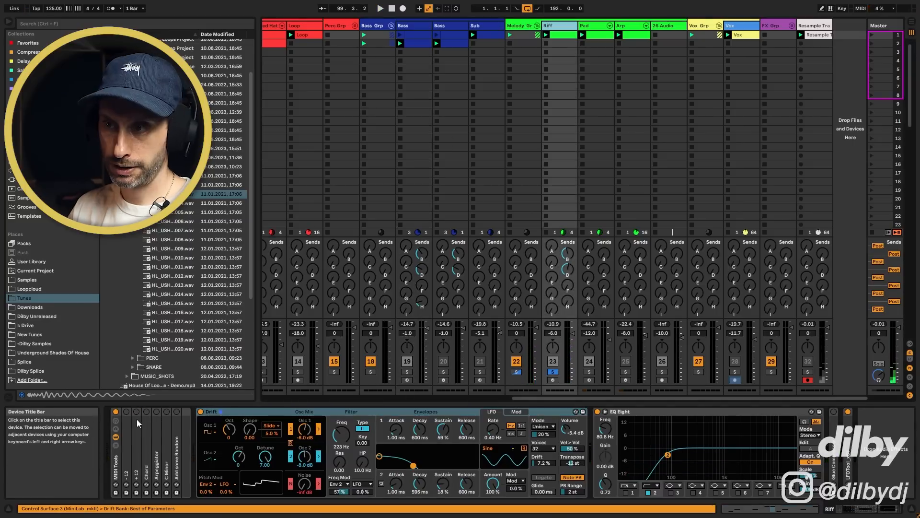
click(137, 412)
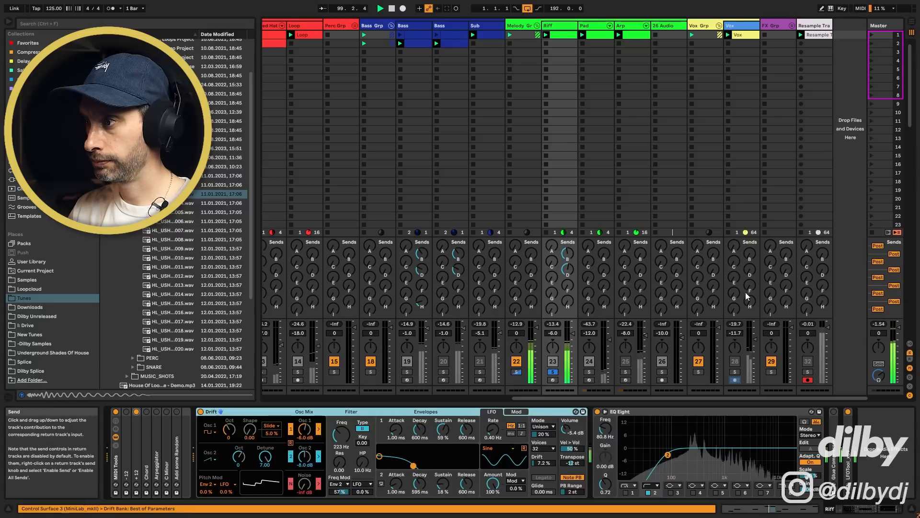
click(553, 373)
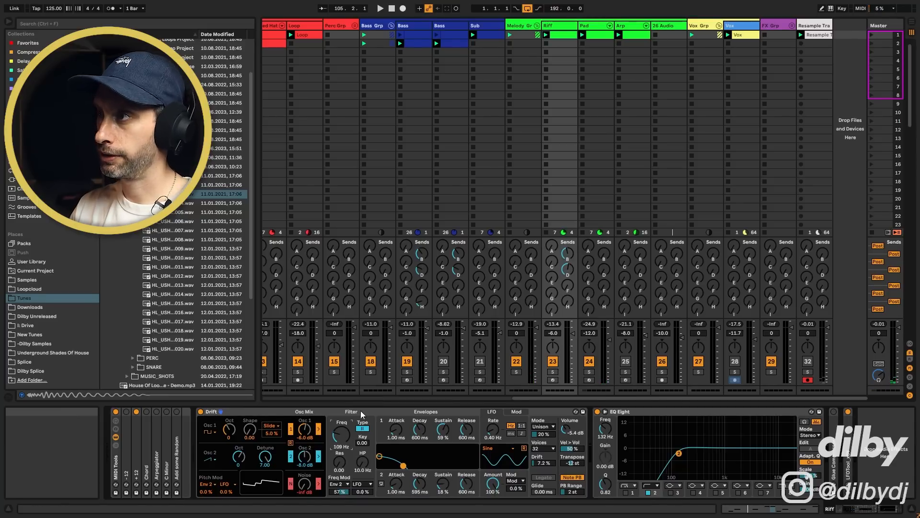
Step: Set the Riff's Drift filter frequency to 87.9 Hz with 60% modulation, and raise the track volume to -5 dB
key(space)
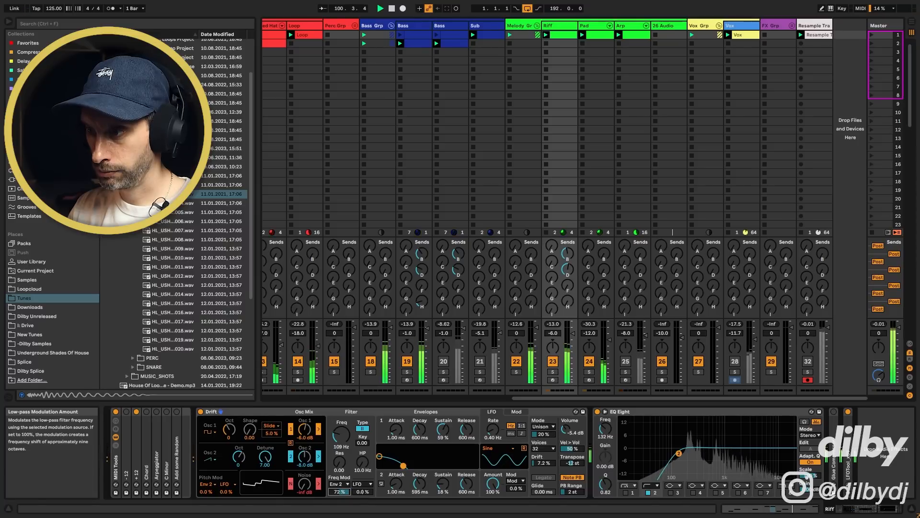
drag(341, 434, 342, 442)
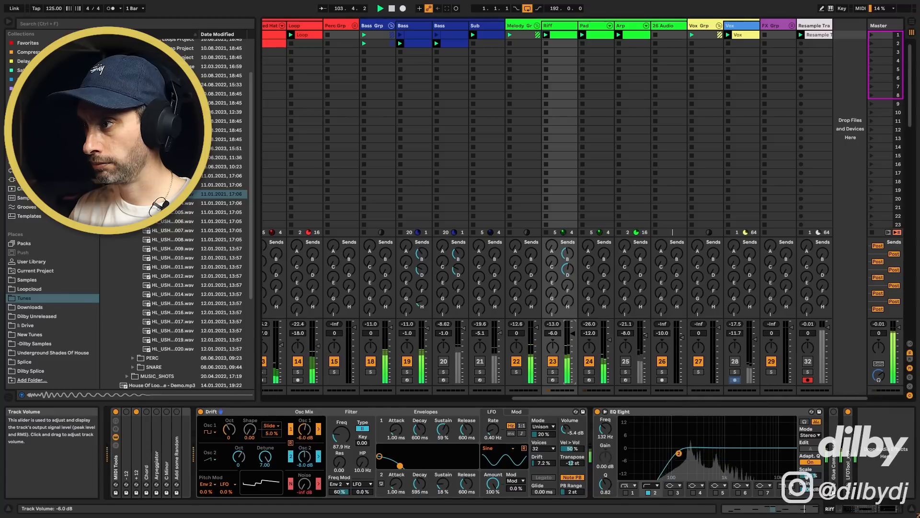
drag(572, 333, 572, 332)
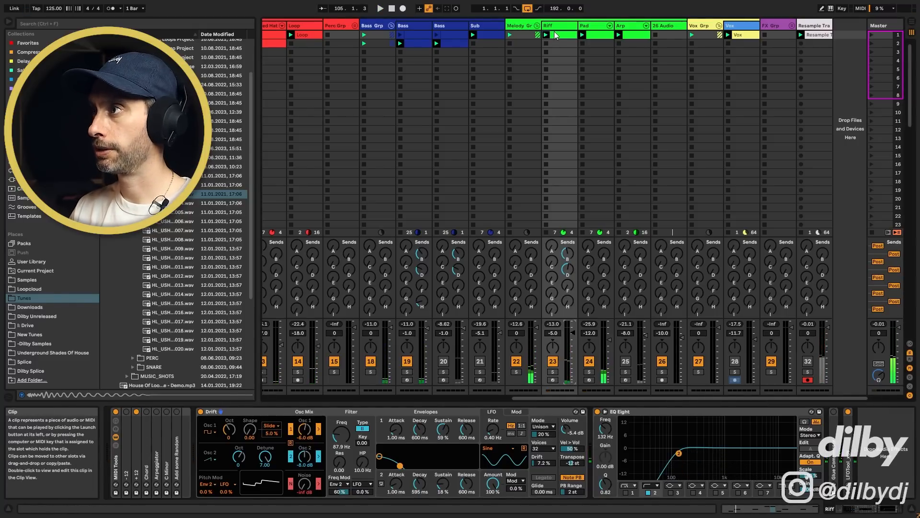
Step: Mute the Riff and Pad tracks, activate the Arp with its devices shown, and audition it in the mix and in solo
click(627, 26)
click(553, 361)
click(589, 361)
click(625, 361)
key(space)
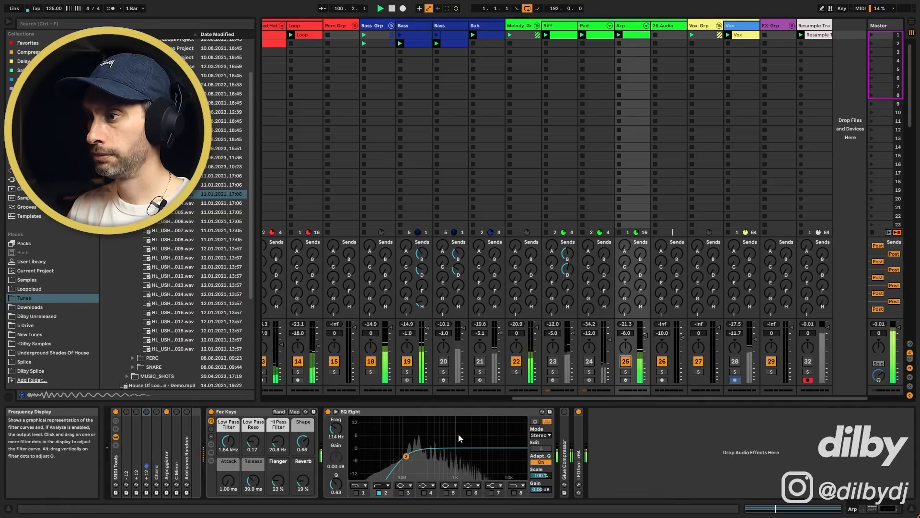
click(626, 372)
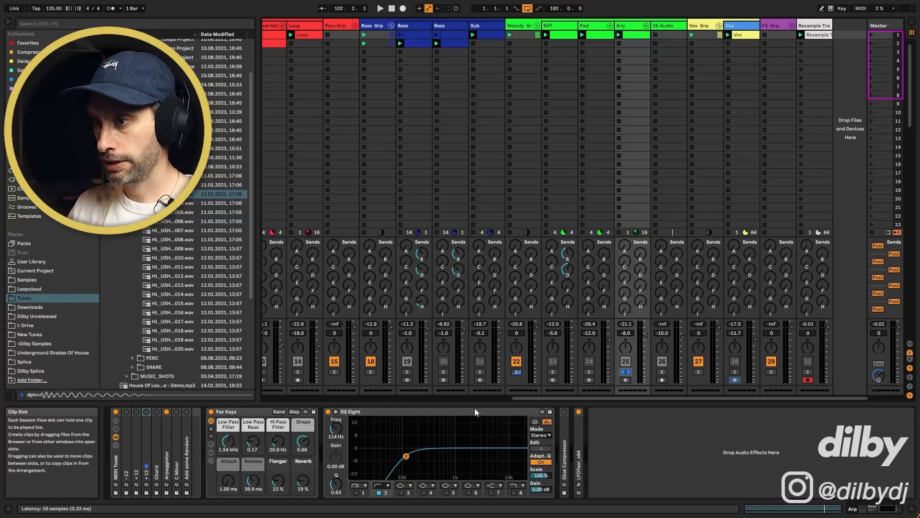
Step: Enable the Arp's second +12 MIDI device, reduce its Reverb to 17%, and bring the Arp, Pad and Riff back into the mix
click(147, 411)
key(space)
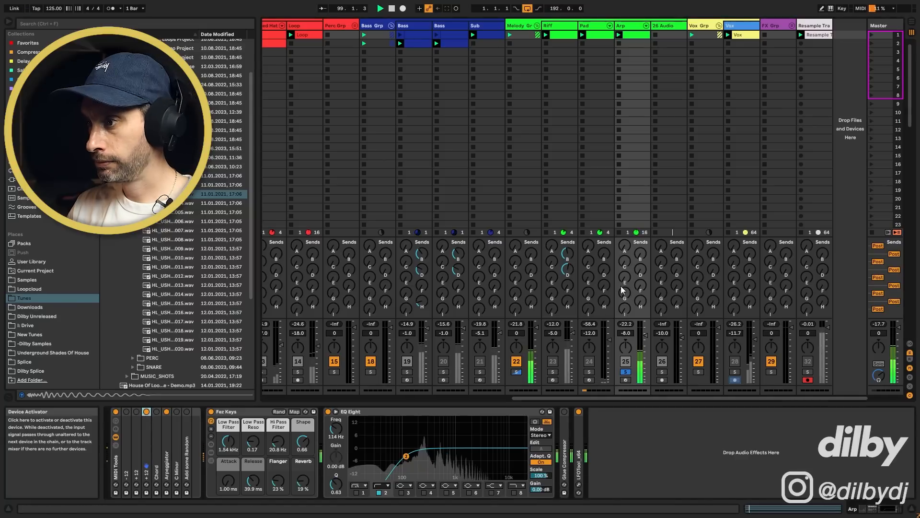
click(625, 371)
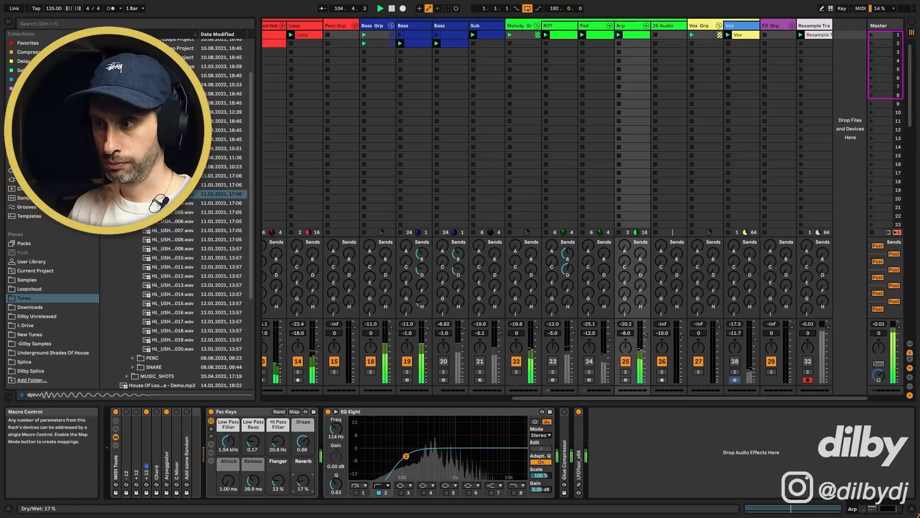
key(space)
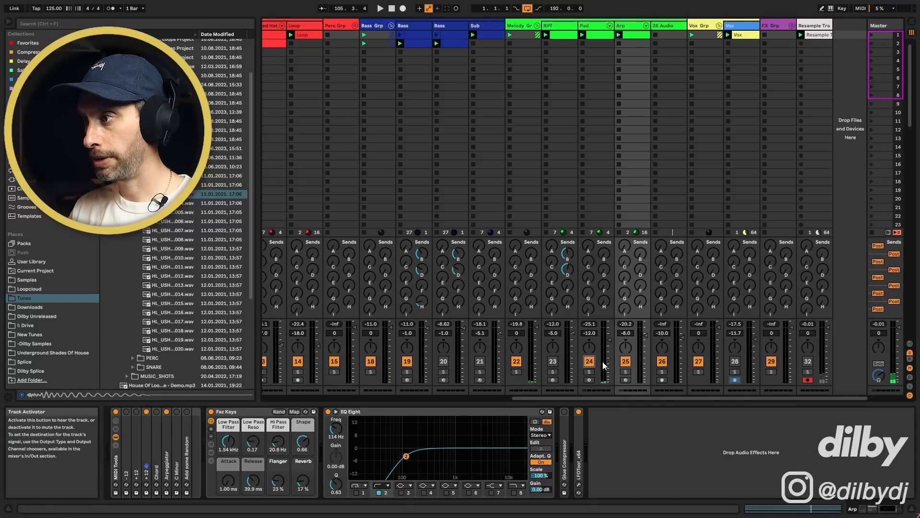
key(space)
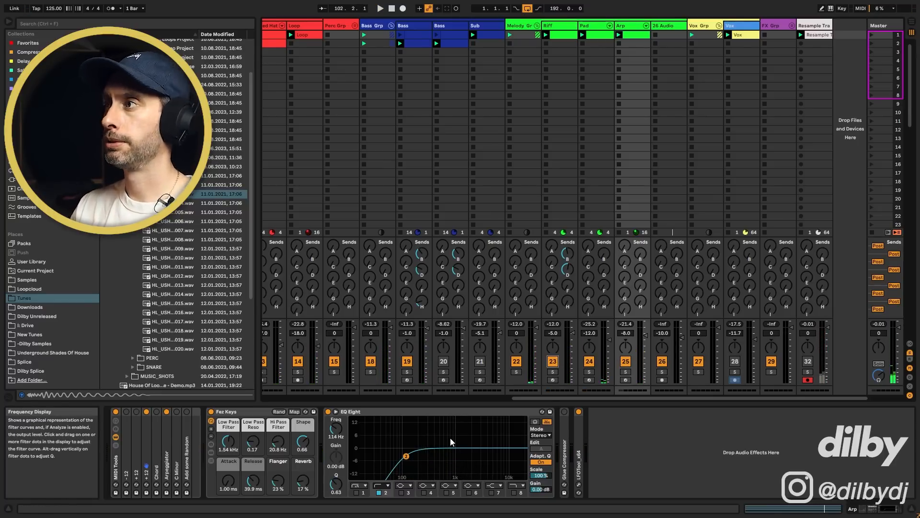
Step: Enable the Arp's first +12 MIDI device, set its EQ Eight high-pass to 261 Hz, and lower Arp to -9.3 dB and Riff to -6 dB
click(136, 411)
key(space)
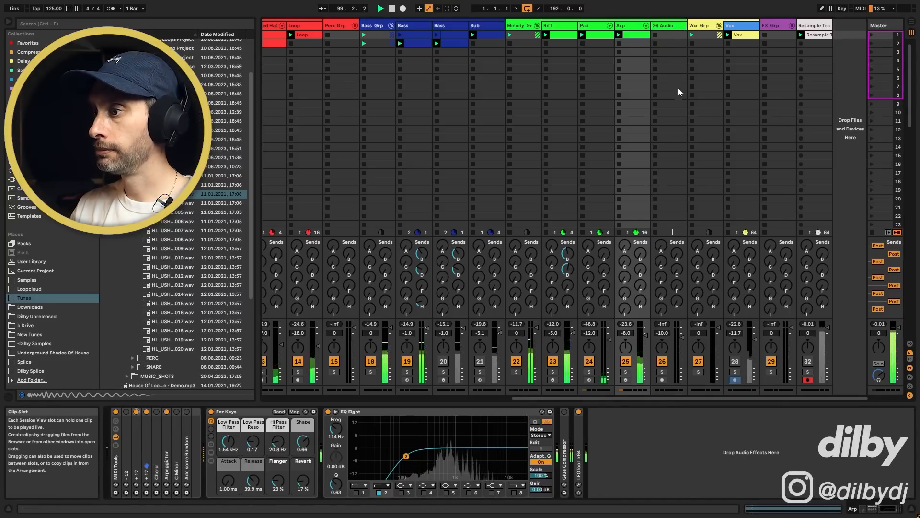
drag(406, 456, 424, 456)
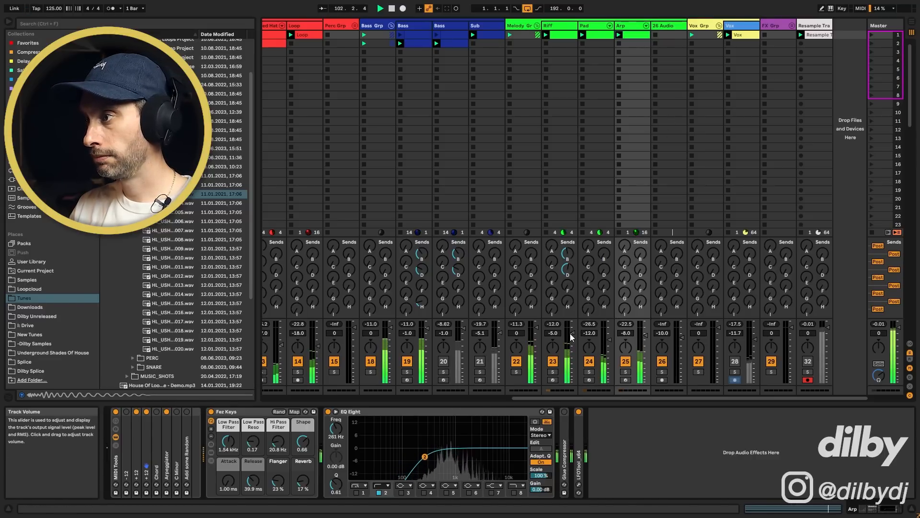
drag(645, 334, 645, 336)
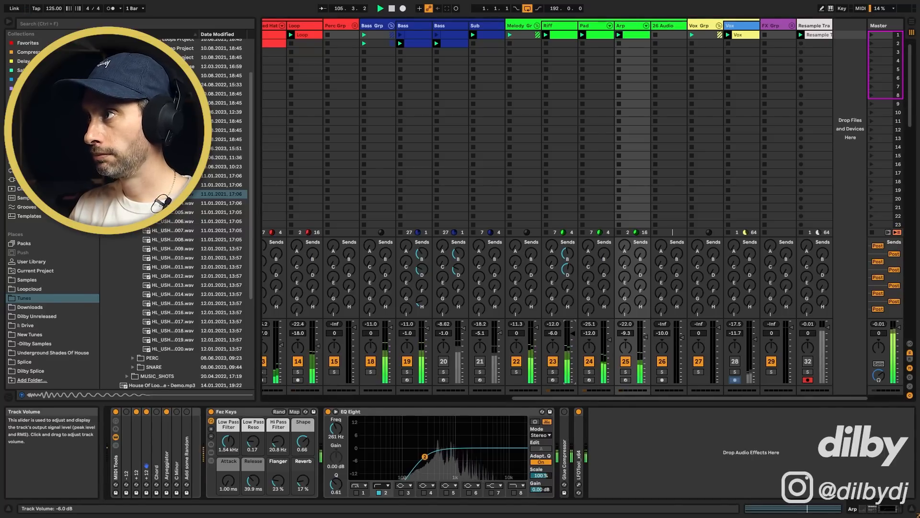
Step: Activate the Vox track and compare the full mix with the soloed Resample Track
click(736, 361)
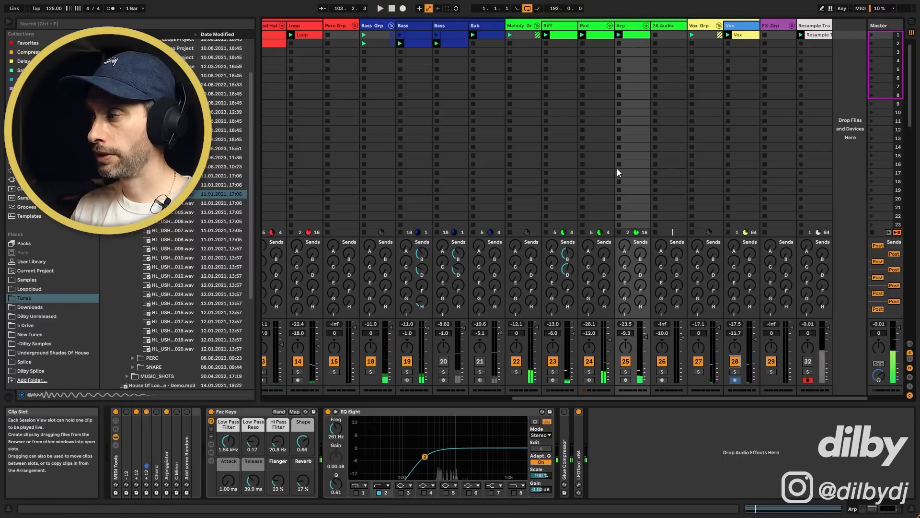
click(808, 372)
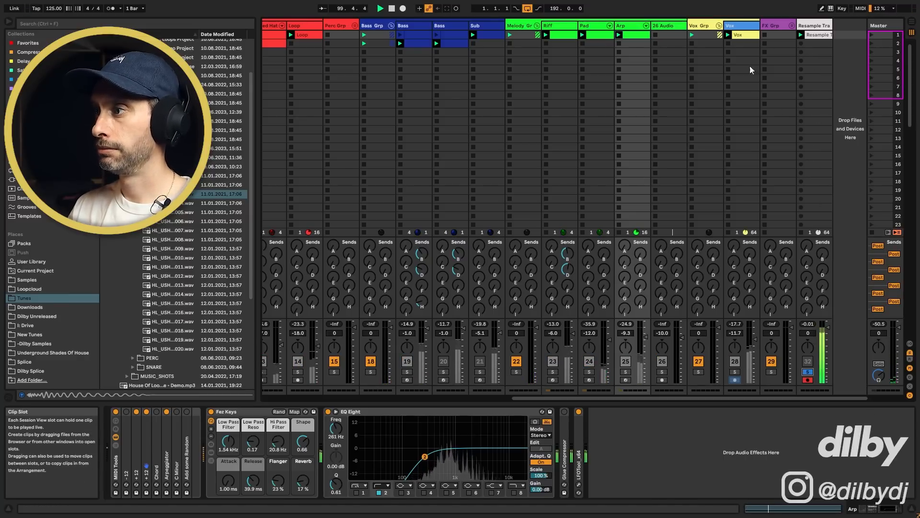
click(808, 372)
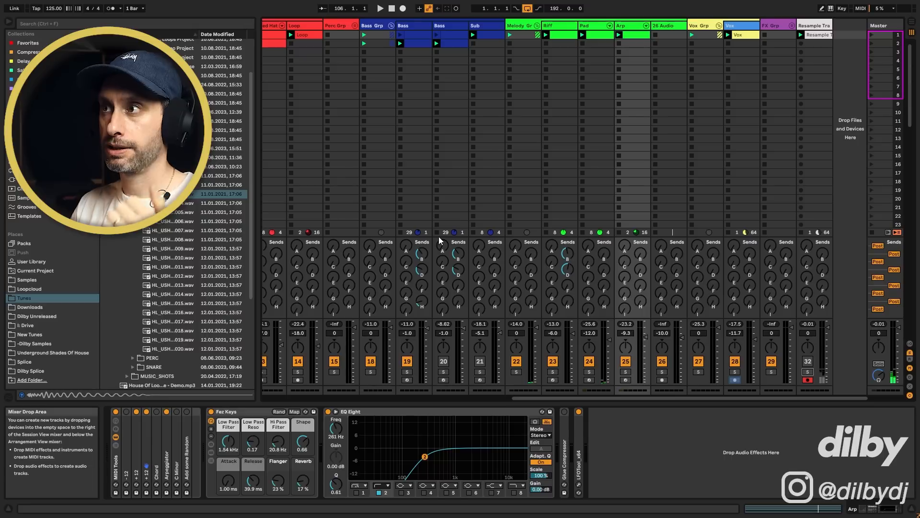
drag(643, 399, 642, 399)
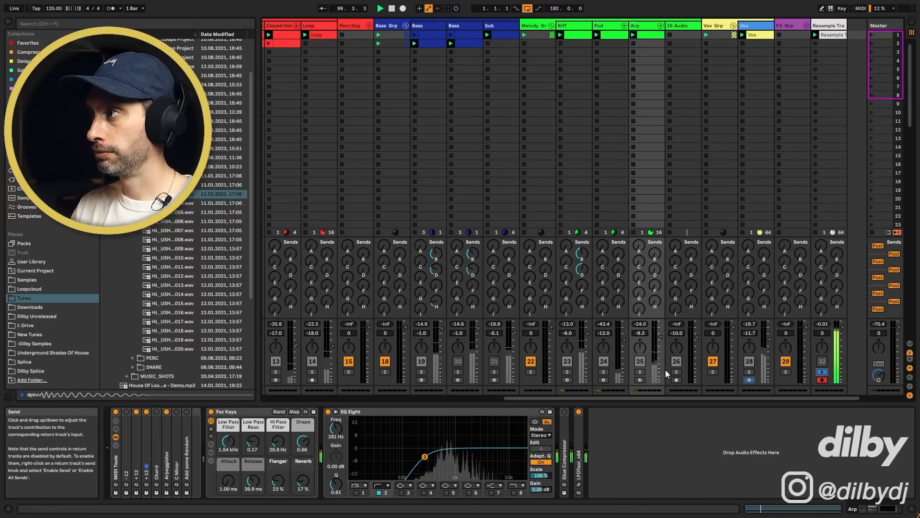
key(space)
Step: Open the Resample Track clip and examine its waveform closely around bars 6 and 7
double_click(833, 36)
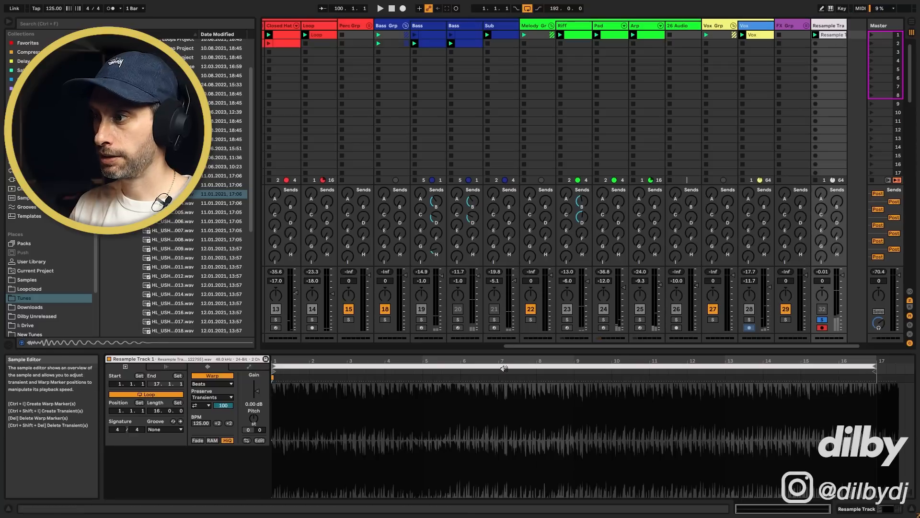
drag(473, 394, 504, 394)
drag(496, 360, 496, 403)
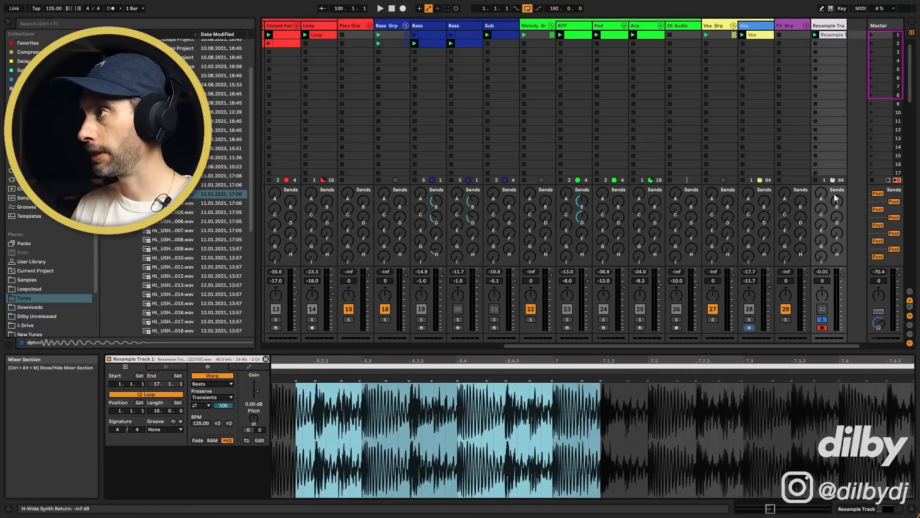
Step: Record the current mix into the second Resample Track slot and shorten the new clip's loop to 4 bars
click(815, 44)
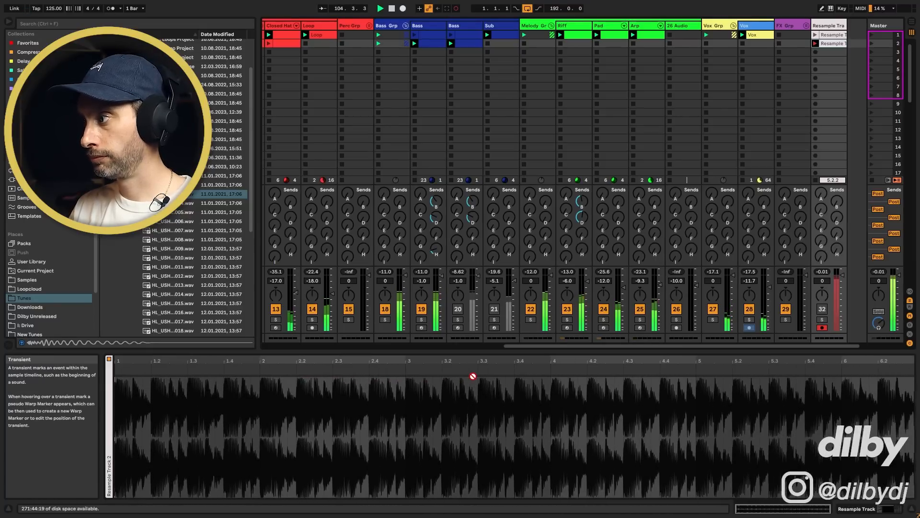
key(space)
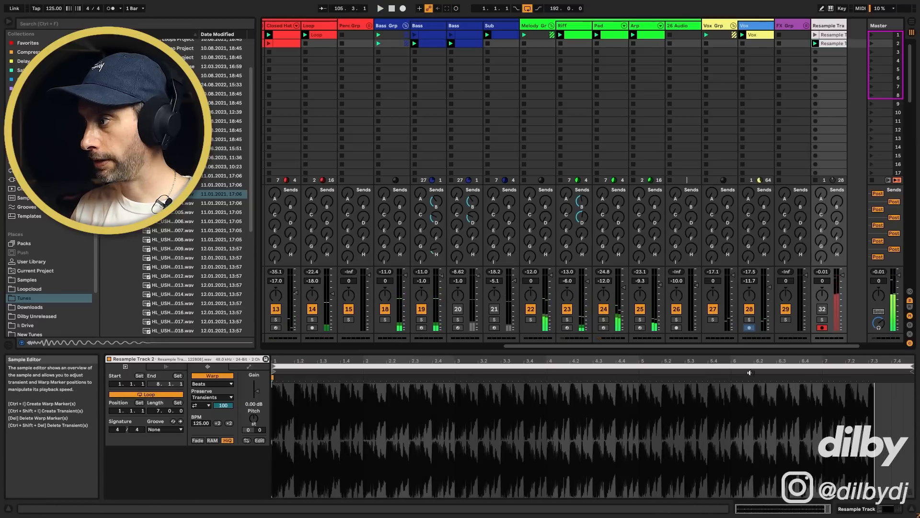
drag(912, 367, 643, 388)
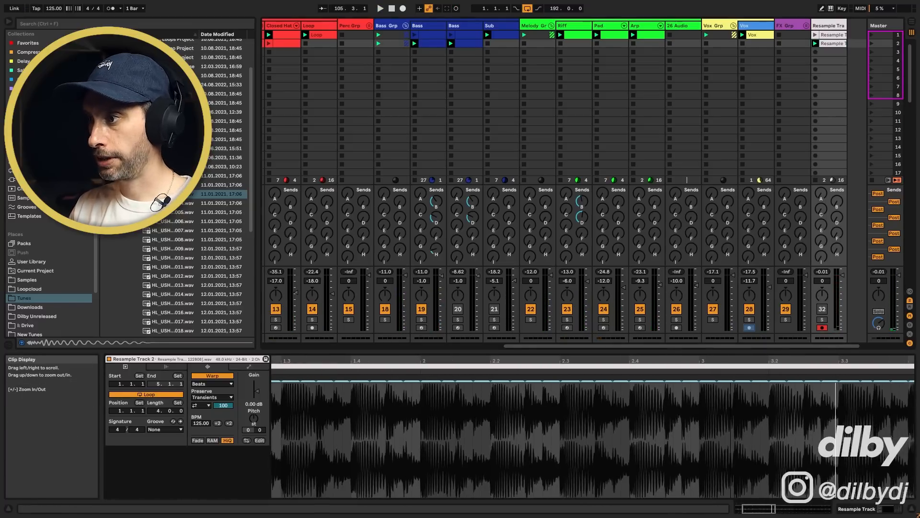
Step: Reopen the first Resample Track clip and view its opening bars to compare with the new recording
click(835, 35)
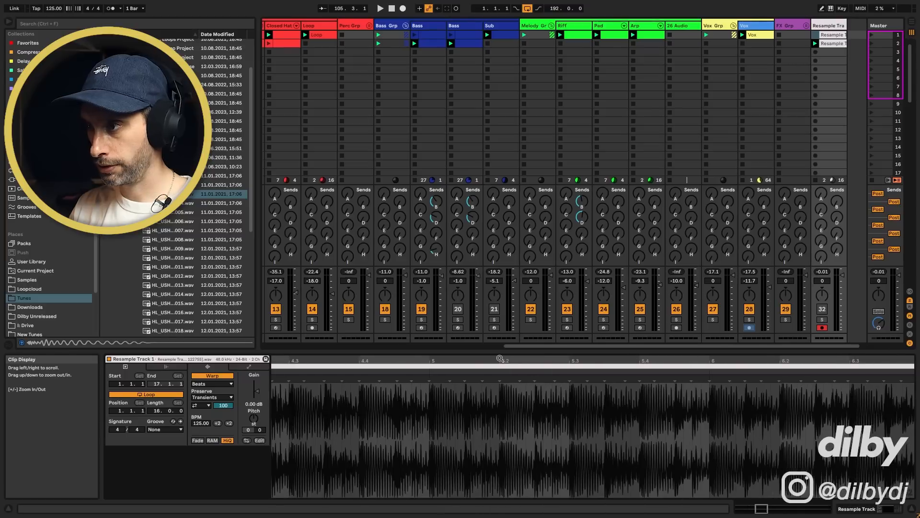
scroll(592, 431, left, 3)
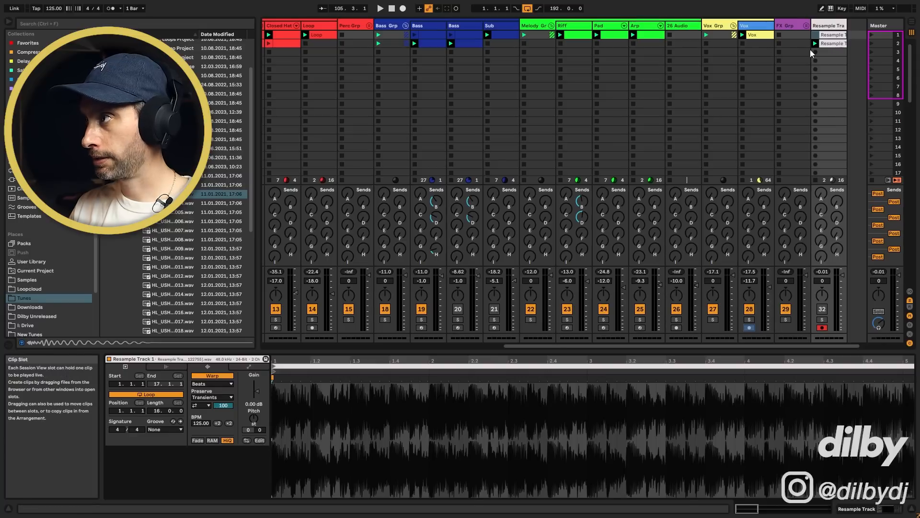
Step: Compare the zoomed waveform of the Resample Track's second clip with that of the Reference Track's first clip
click(835, 43)
drag(487, 360, 483, 287)
scroll(498, 341, left, 10)
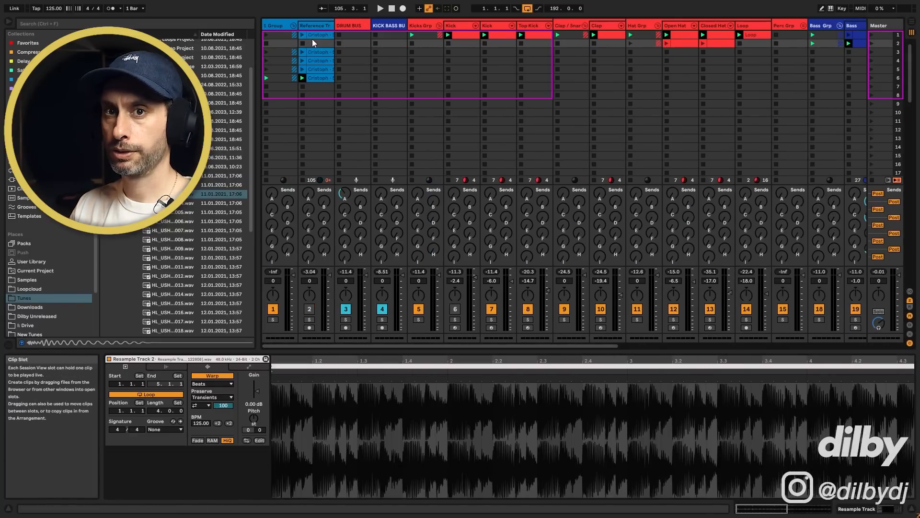
click(312, 39)
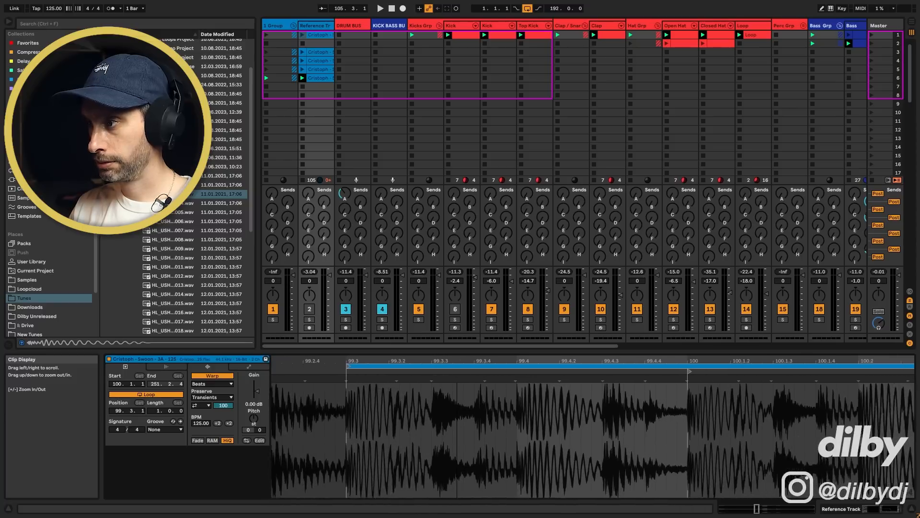
Step: Fold the Kicks, Clap/Snare, Hat, Bass and Melody groups so only their group tracks show
click(439, 25)
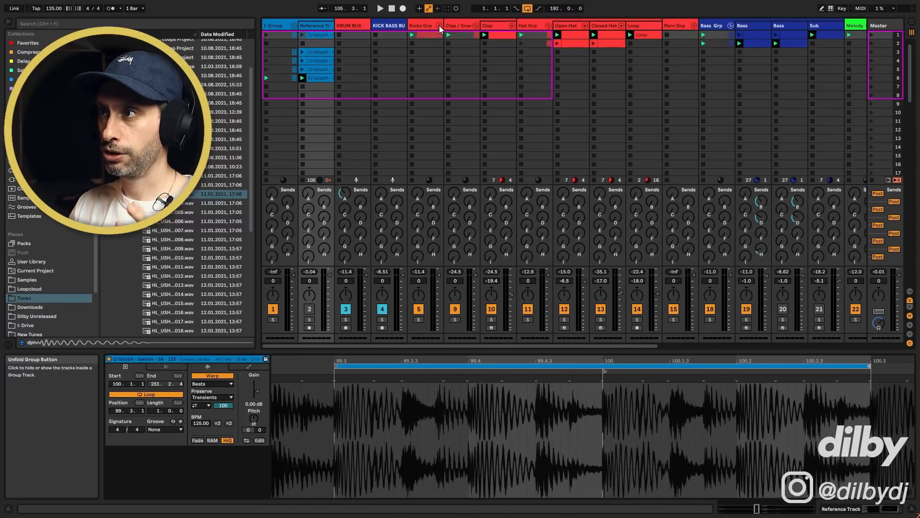
click(477, 25)
click(512, 25)
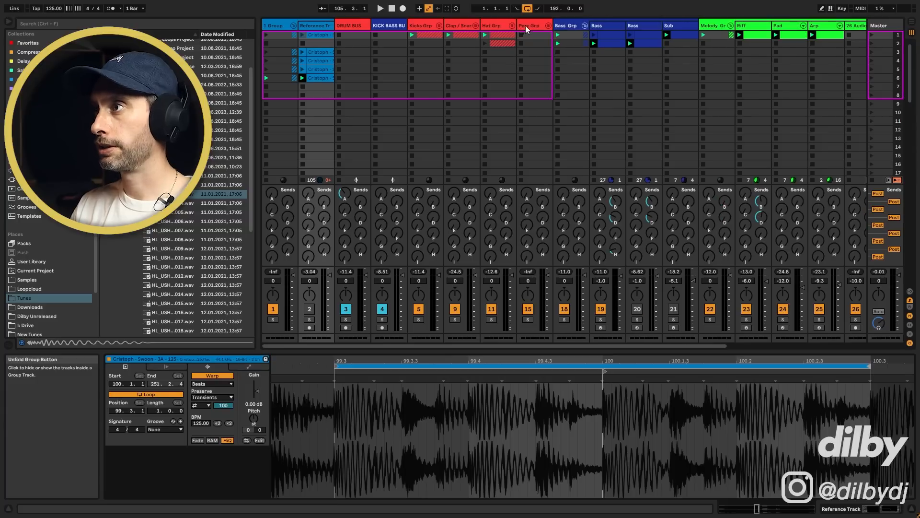
click(585, 25)
click(621, 25)
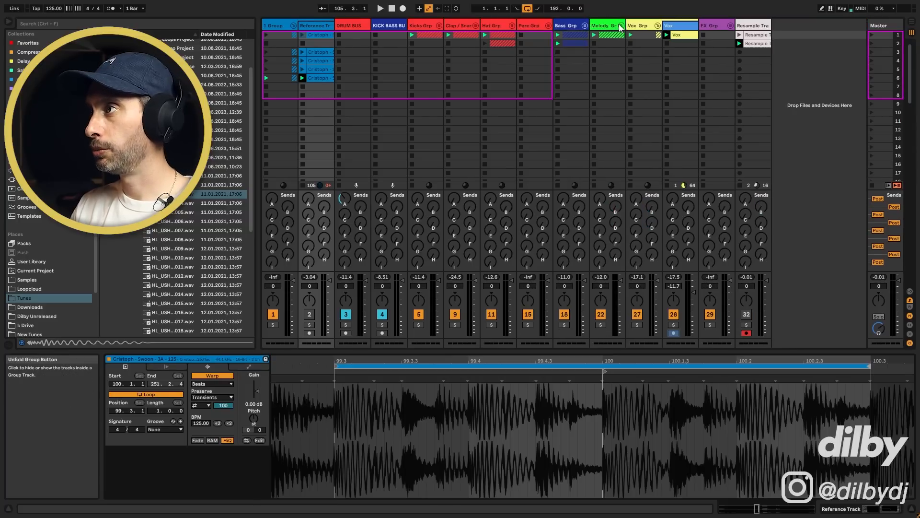
Step: Solo the Resample Track to audition its first resampled clip, and release the solo
click(747, 324)
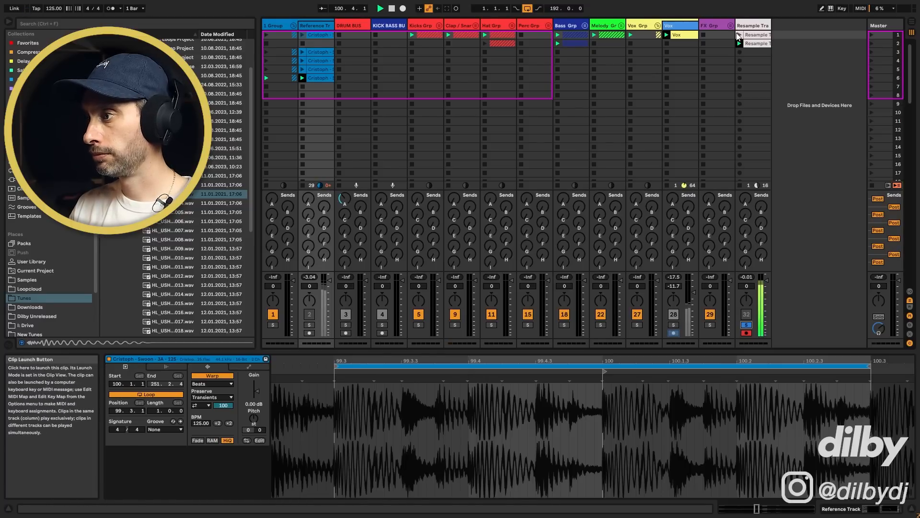
click(739, 35)
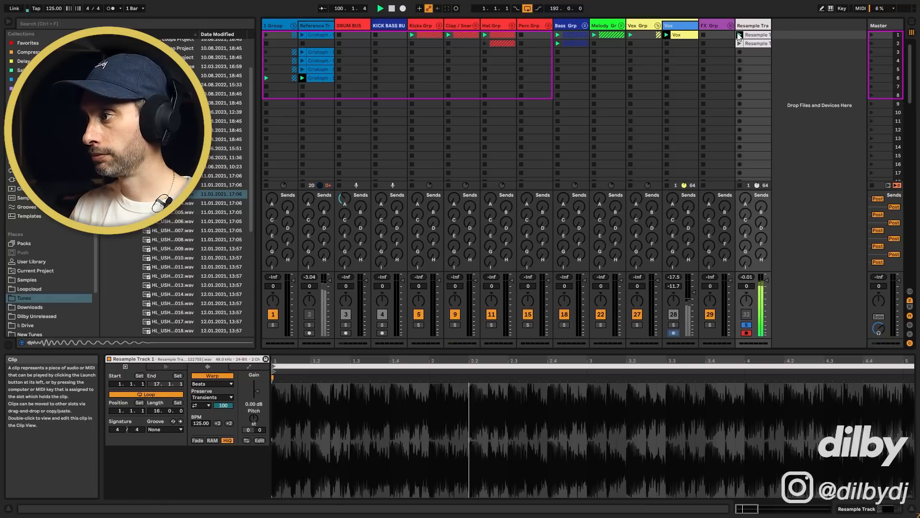
click(751, 325)
Step: Unfold the Melody group to show its Riff, Pad, Arp and audio tracks beside the Vox tracks
click(621, 25)
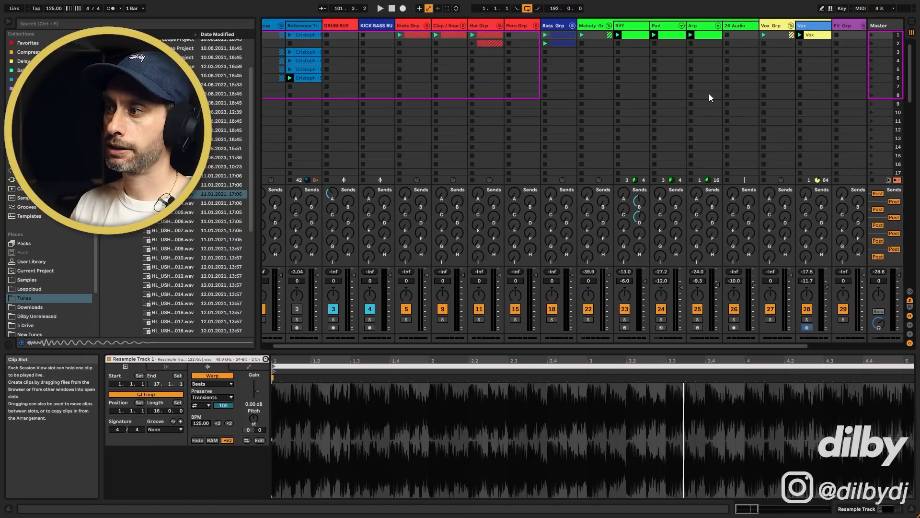
drag(646, 344, 763, 352)
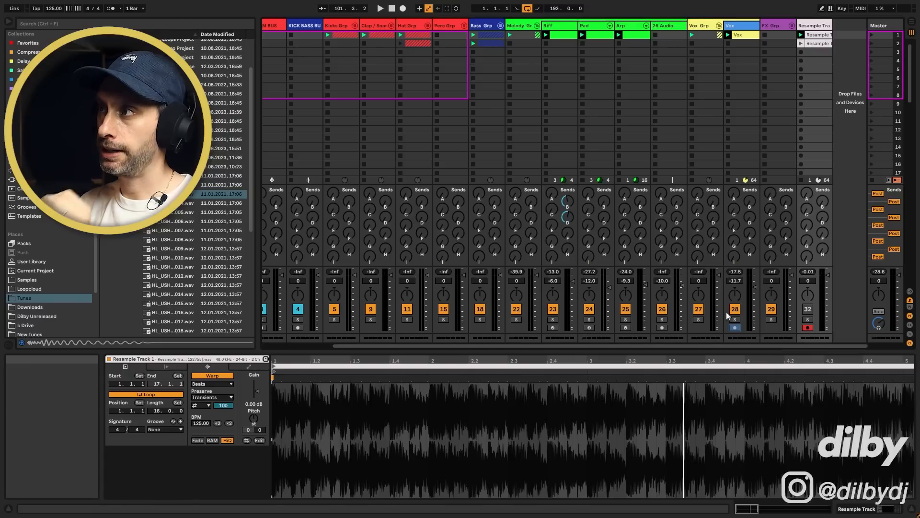
Step: Record an eight-bar resample of the playing loop into the Resample Track's first slot in the 130 BPM project
click(623, 26)
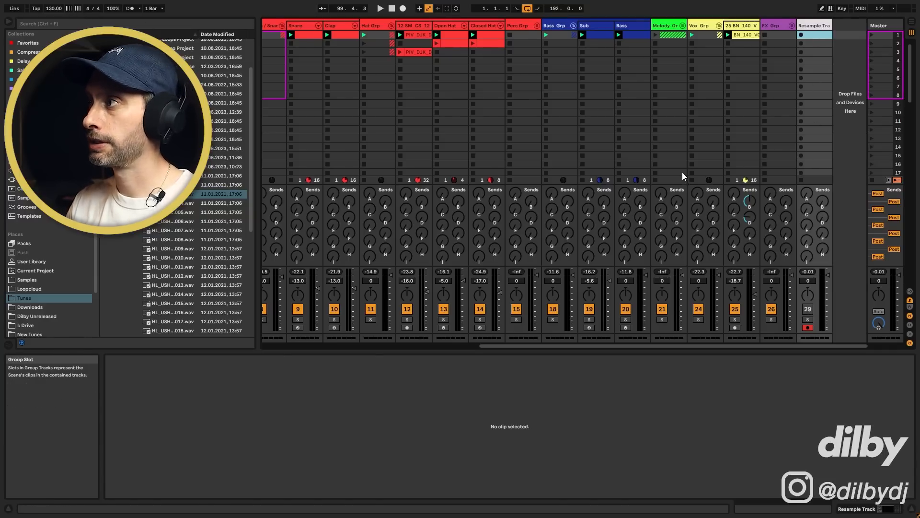
click(801, 35)
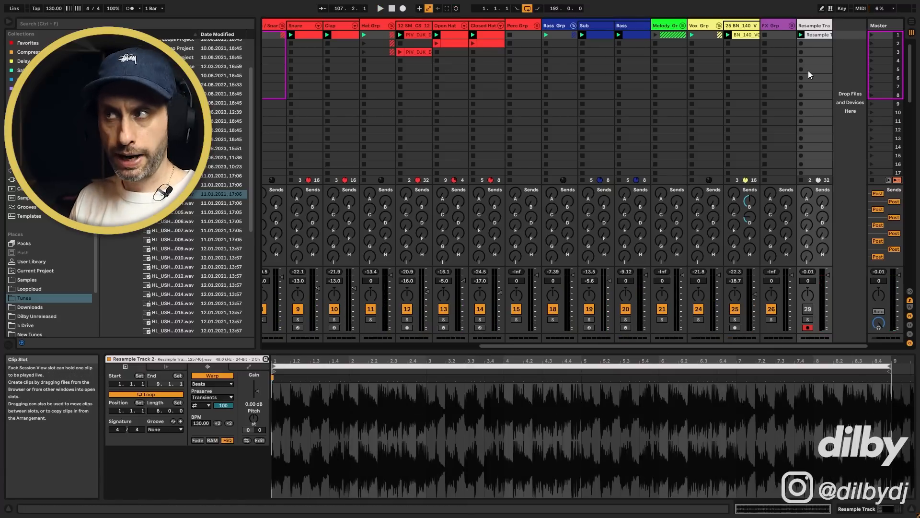
Step: Play the first reference clip and enable low-pass filter 8 in the Reference Track's EQ Eight
drag(749, 346, 540, 348)
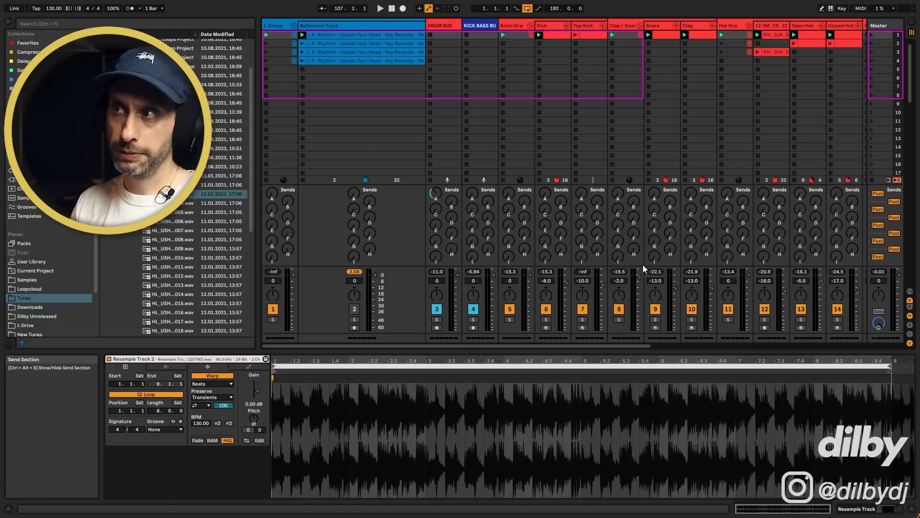
click(381, 33)
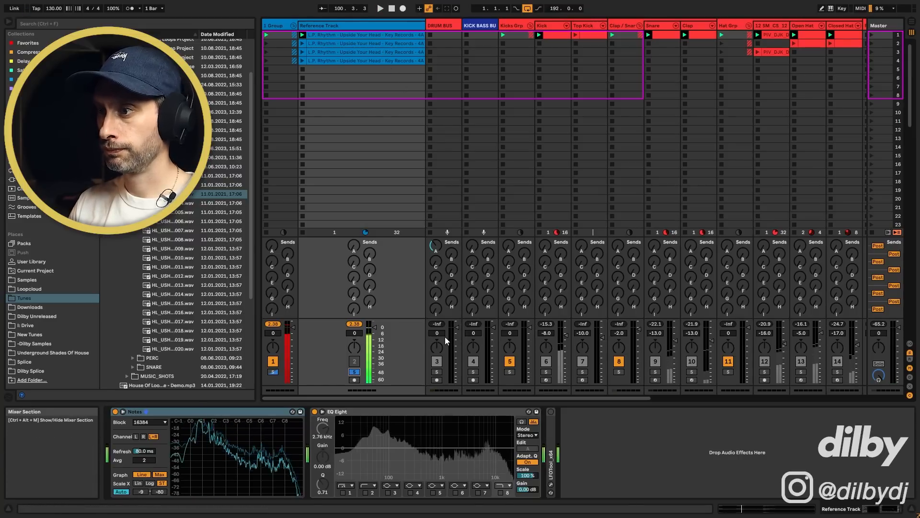
key(space)
click(501, 492)
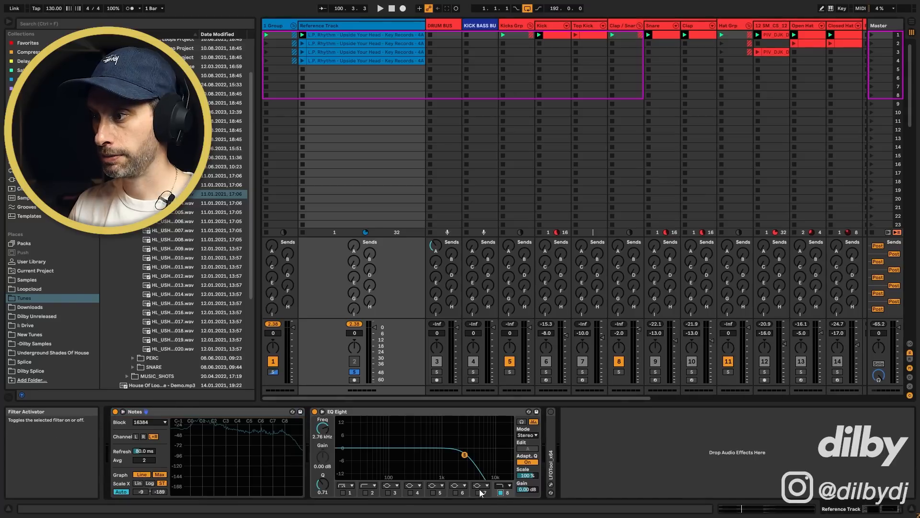
Step: Launch the second reference clip and set its loop to start at bar 10 with a length of two bars
click(343, 42)
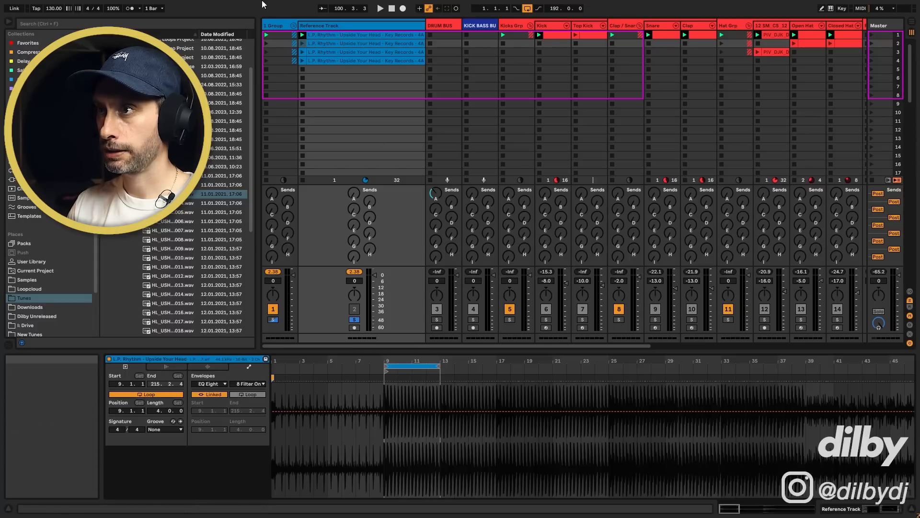
click(303, 43)
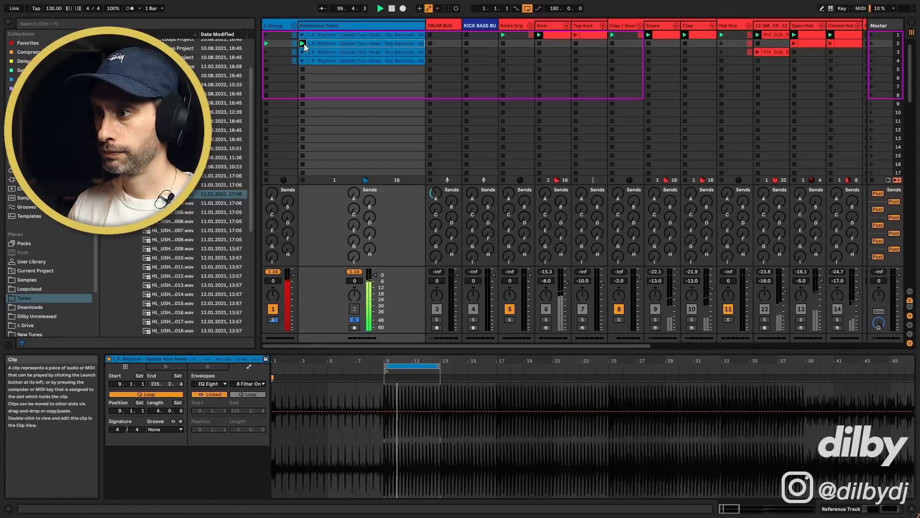
drag(386, 367, 427, 367)
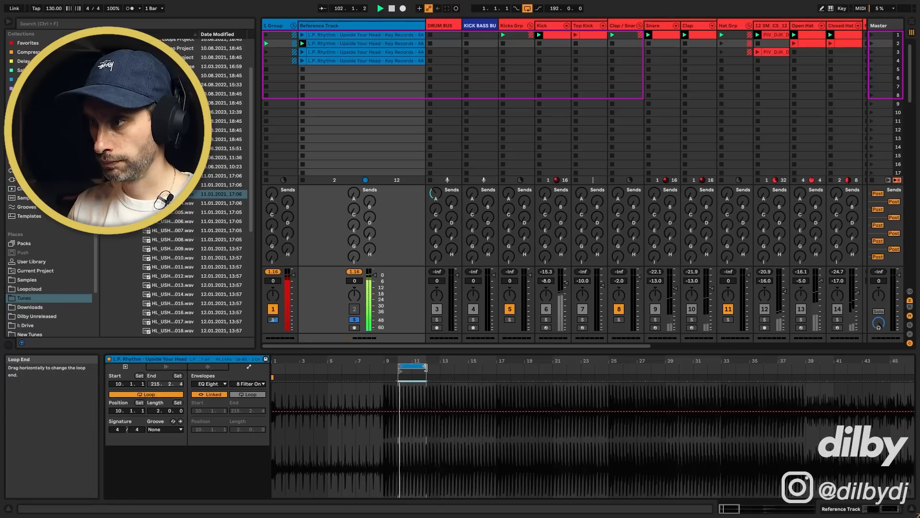
click(392, 235)
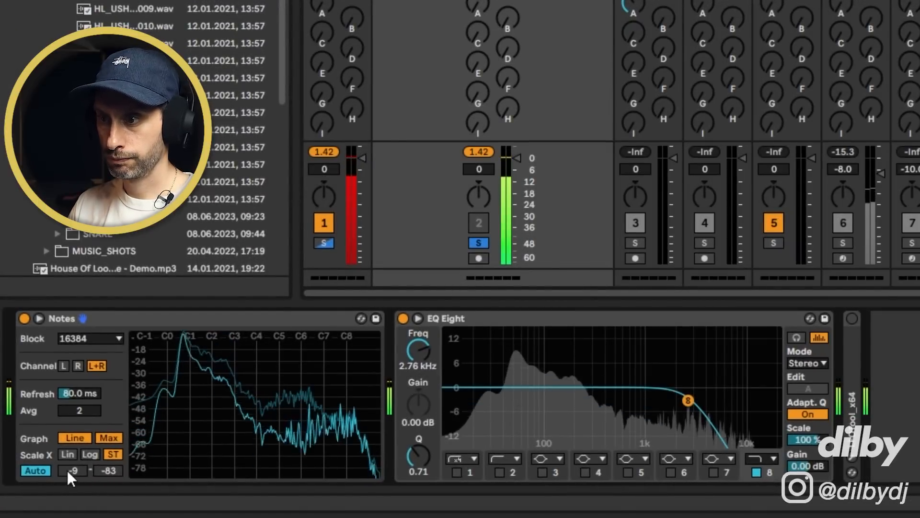
click(147, 321)
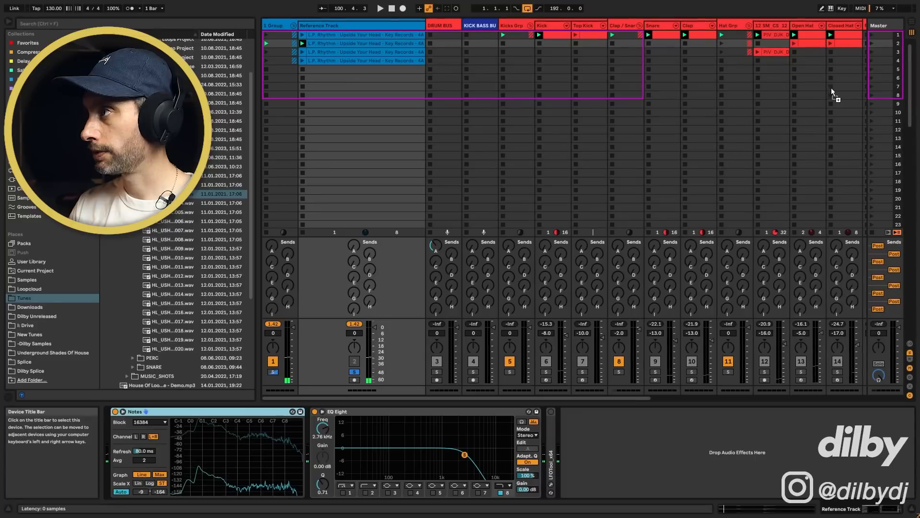
click(894, 29)
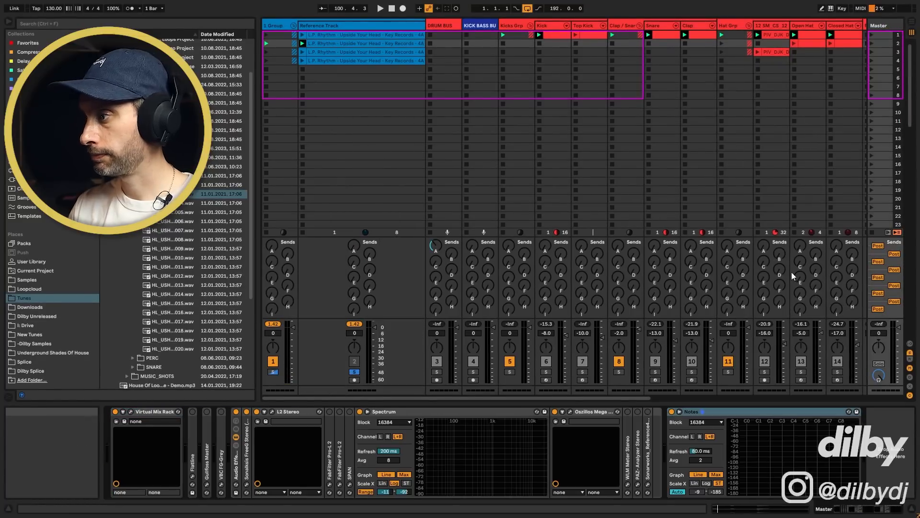
Step: Compare the soloed Reference Track with the soloed Kick on the Notes spectrum analyzers during playback
click(355, 371)
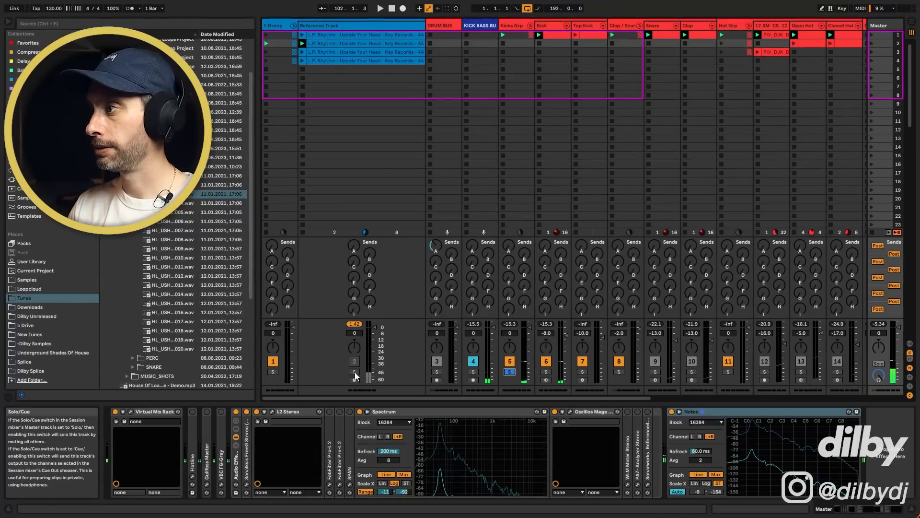
click(355, 372)
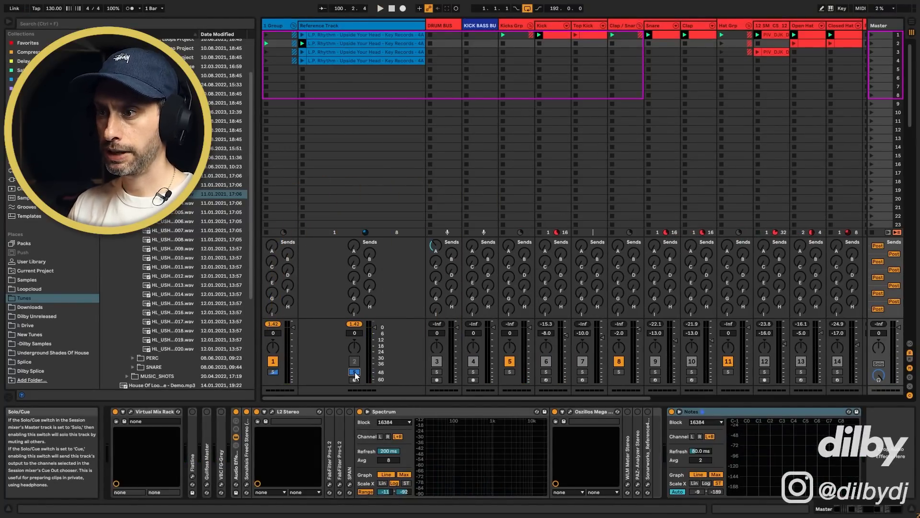
click(346, 26)
key(space)
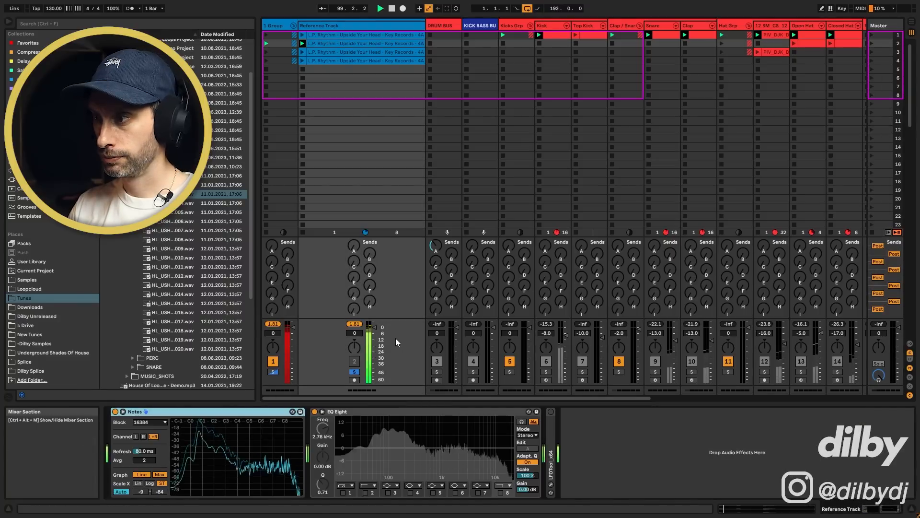
click(547, 372)
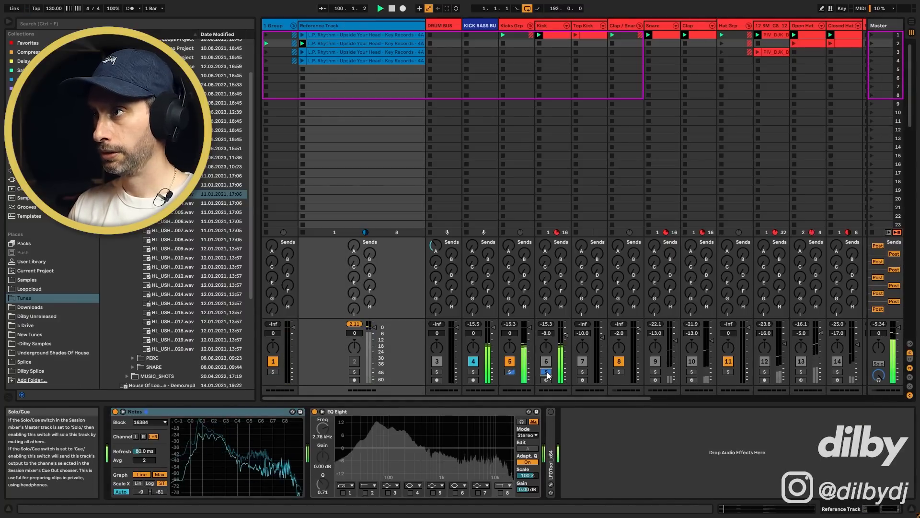
key(space)
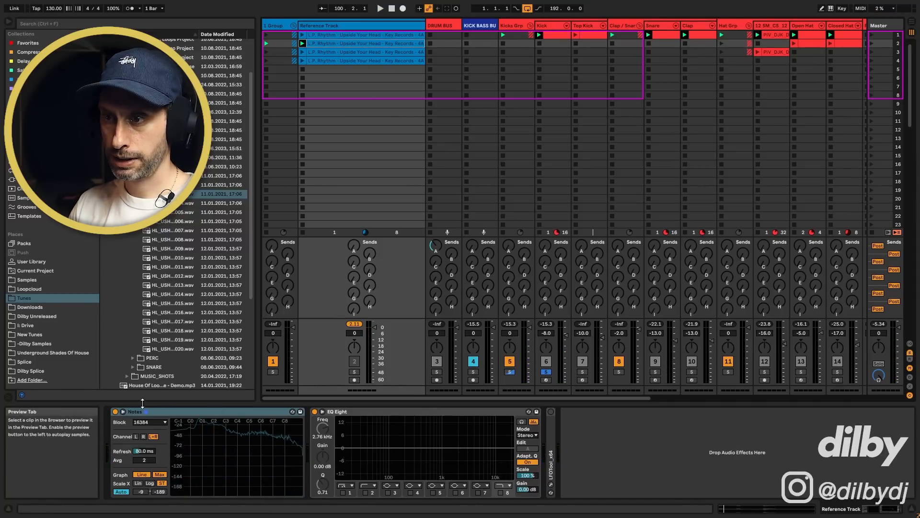
Step: Examine the Notes analyzer in its expanded view and play the first reference clip to read its spectrum
click(123, 412)
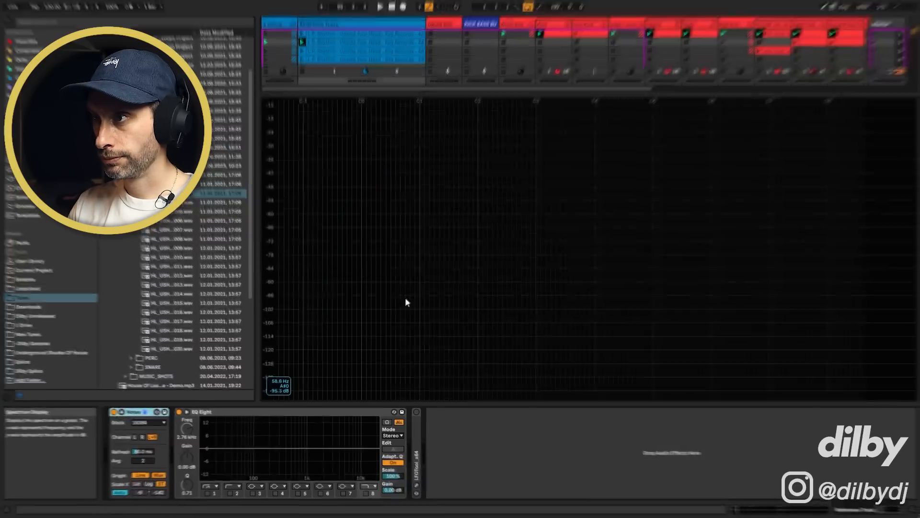
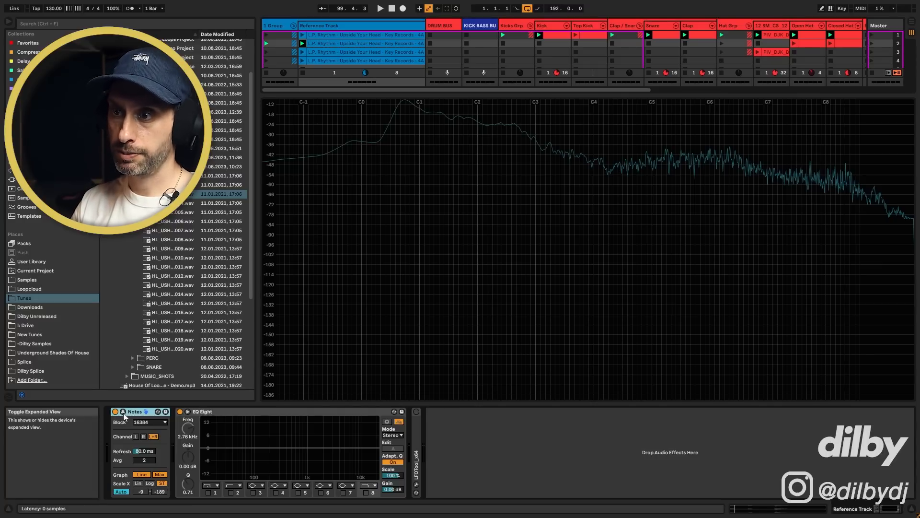
click(123, 413)
click(302, 35)
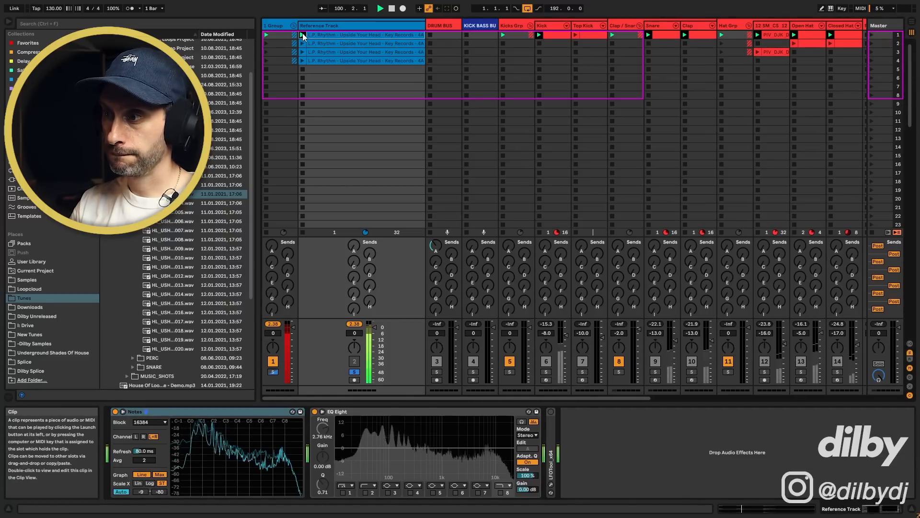
key(space)
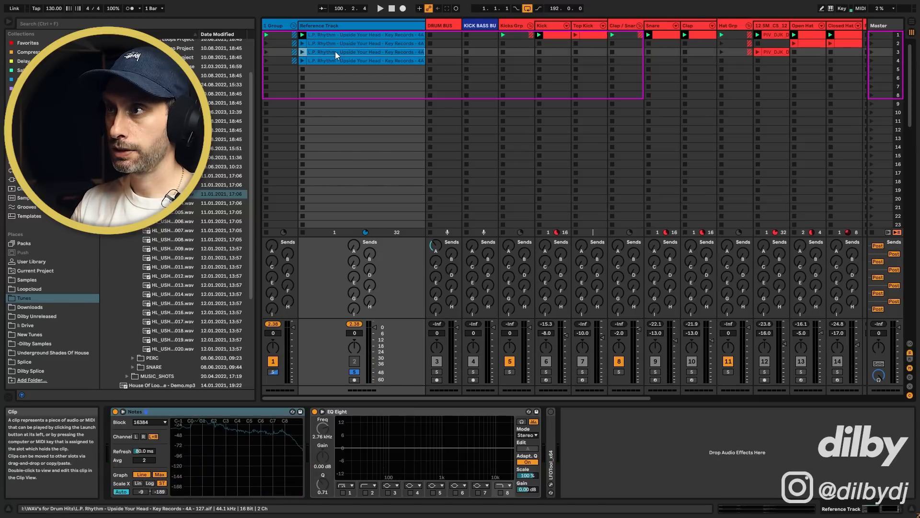
Step: Inspect the third reference clip's short loop region and play it with the Notes analyzer shown
double_click(335, 51)
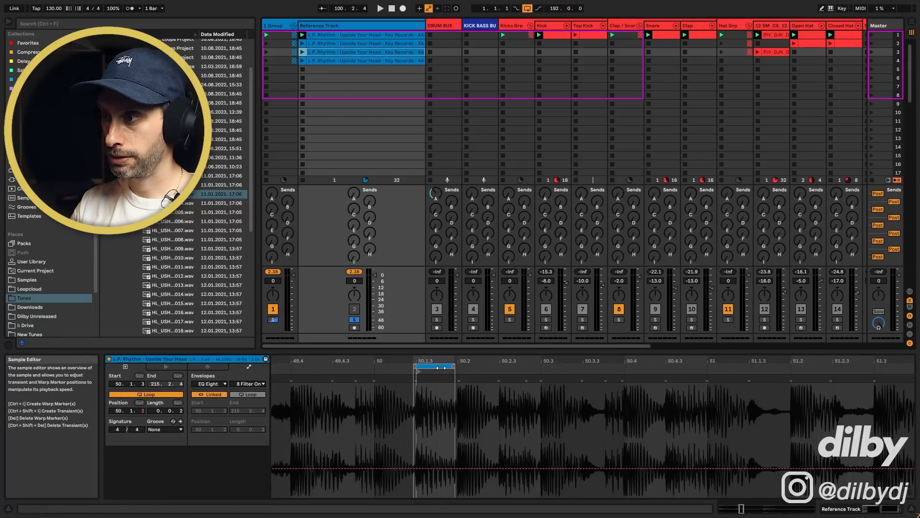
key(shift+Tab)
click(303, 53)
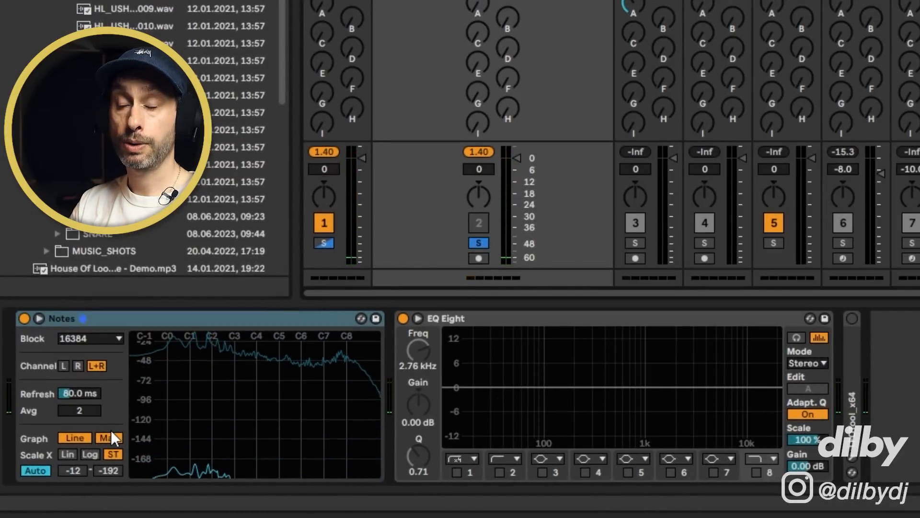
key(space)
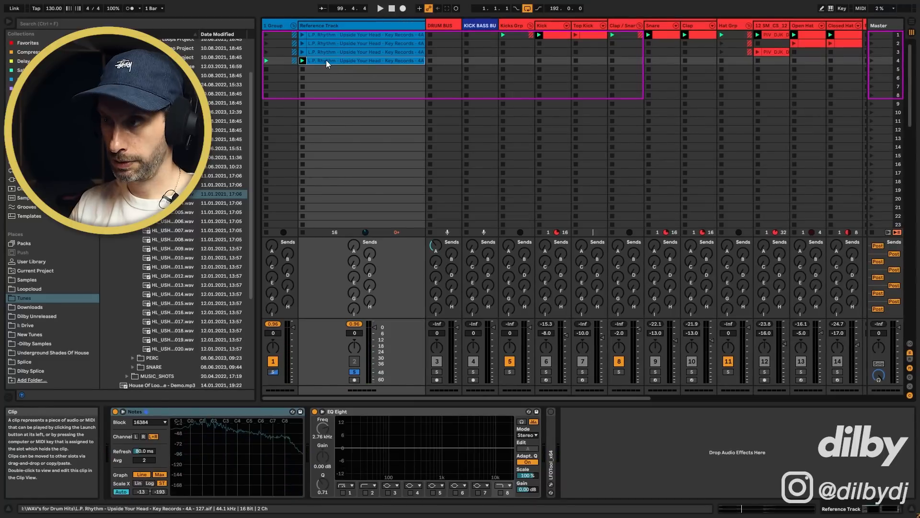
Step: Open the fourth and third reference clips to inspect their waveforms
double_click(326, 62)
drag(386, 361, 353, 362)
click(357, 52)
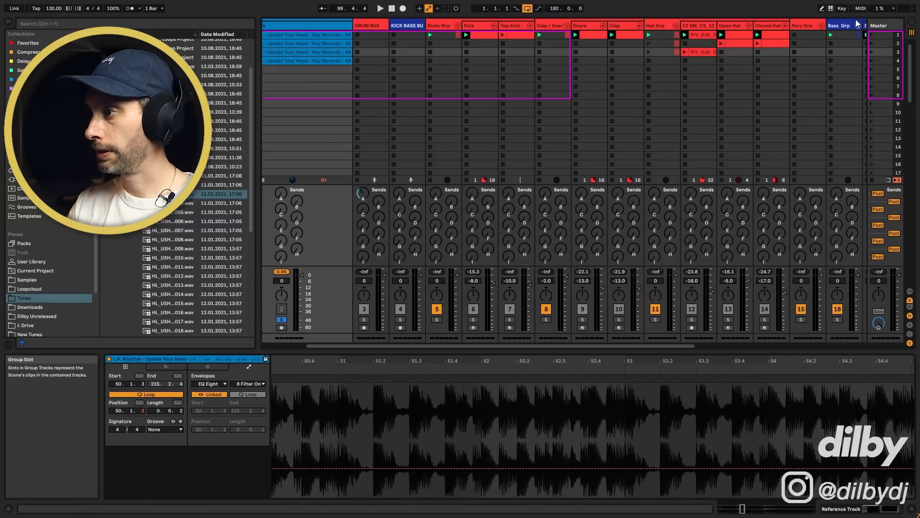
Step: Open the Resample Track's recorded clip and zoom in on its waveform around bar 3
drag(670, 343, 842, 343)
click(816, 35)
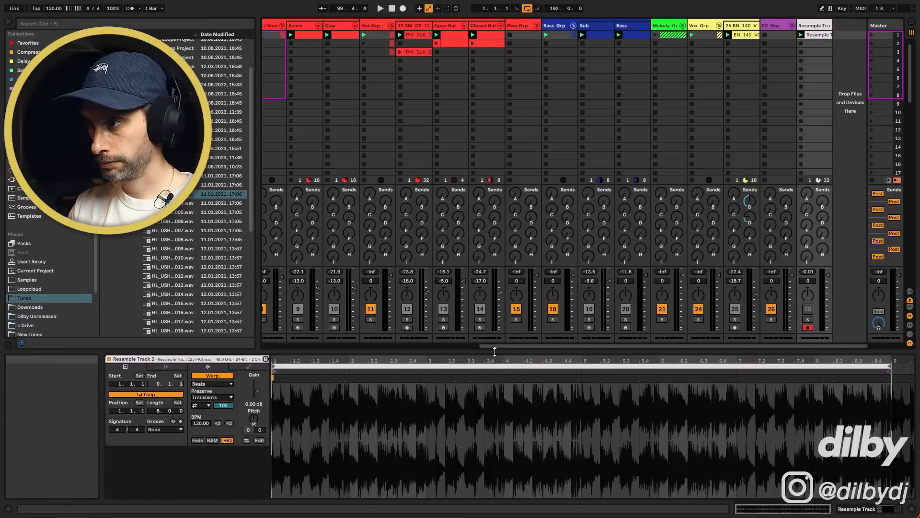
drag(497, 361, 593, 392)
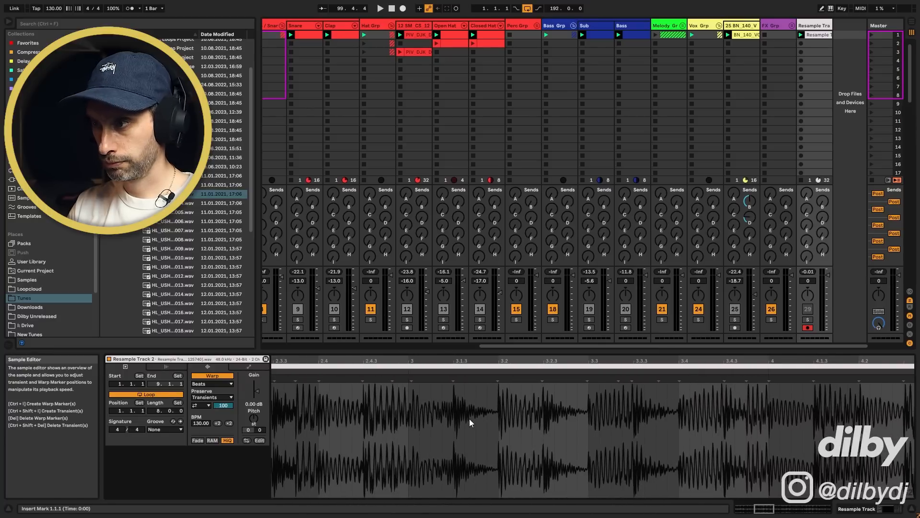
Step: Highlight the resampled clip's waveform from beat 3.3 to just past bar 4, and play the session with the Master track's devices shown
drag(395, 400, 805, 428)
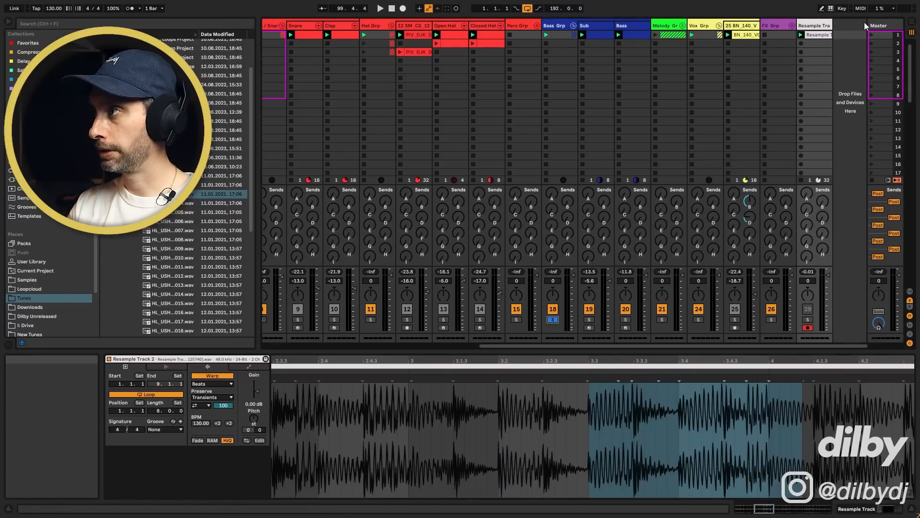
click(882, 25)
click(882, 24)
key(space)
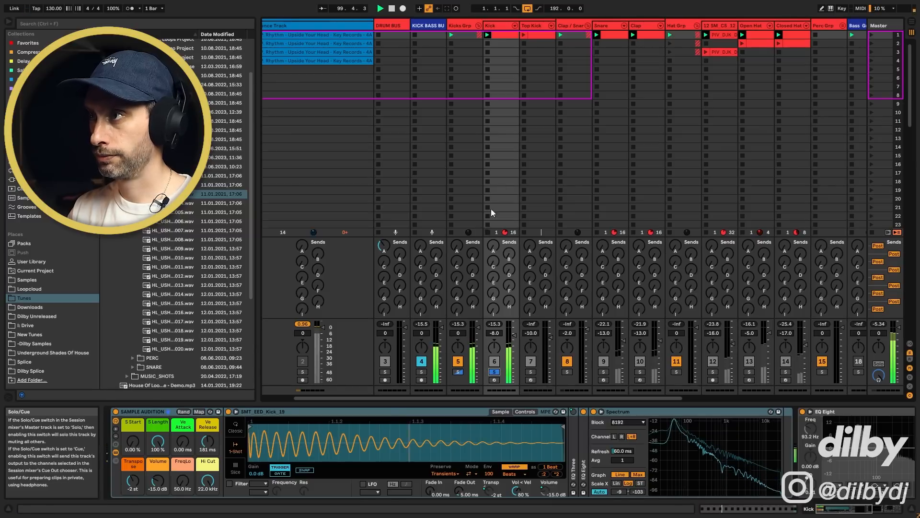
Step: Show the Kick track's devices and fold its Spectrum analyzer to inspect the SMT_EED_Kick_19 sample
click(497, 27)
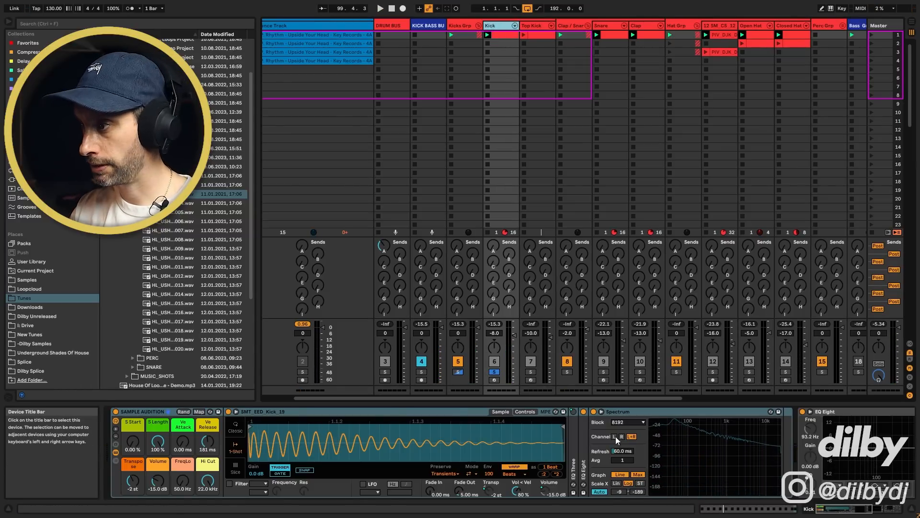
click(601, 412)
key(space)
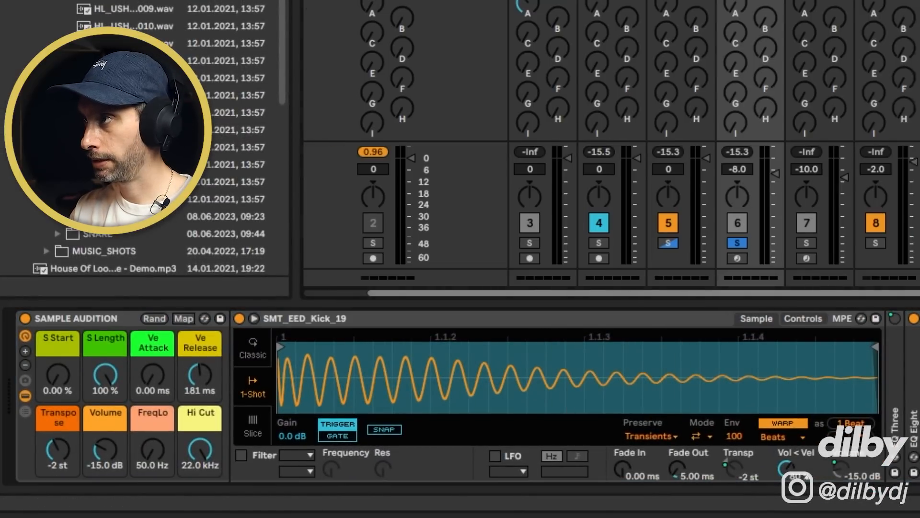
Step: Set the Kick sample's transposition to 0 st and audition the soloed kick
scroll(608, 96, right, 5)
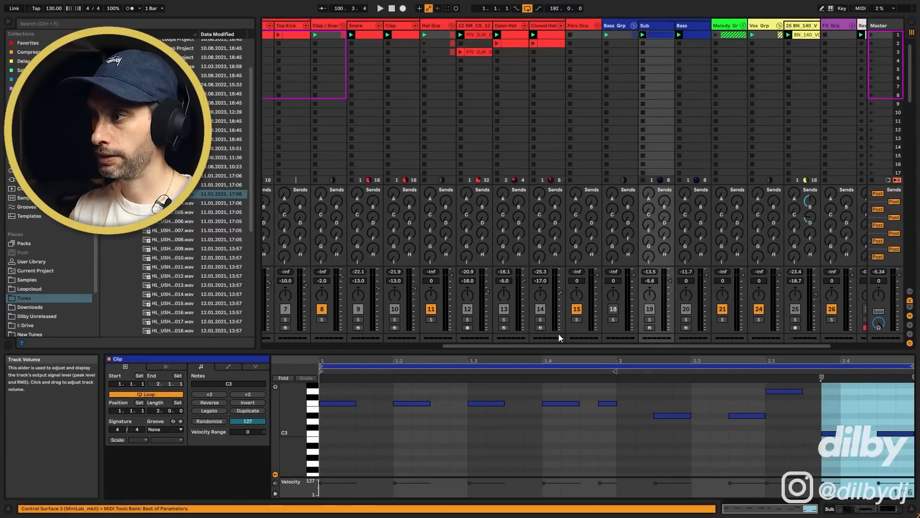
scroll(559, 331, left, 5)
click(540, 26)
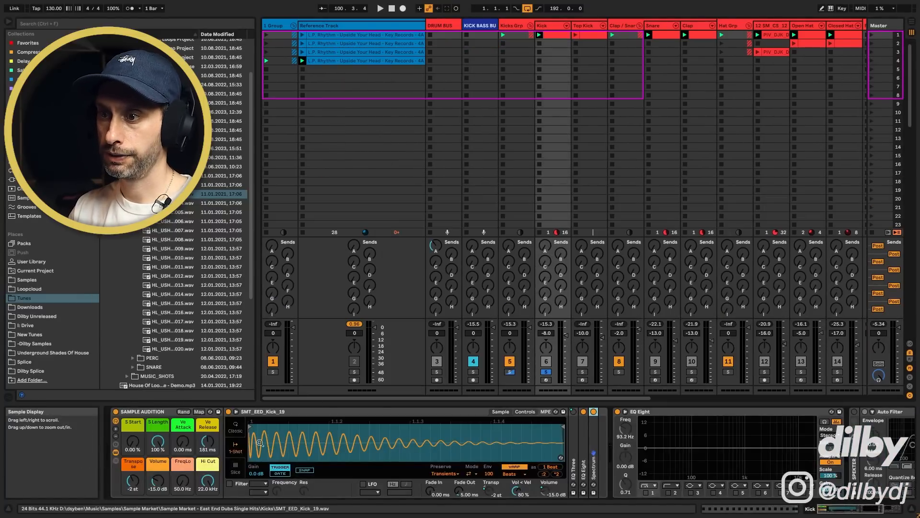
key(space)
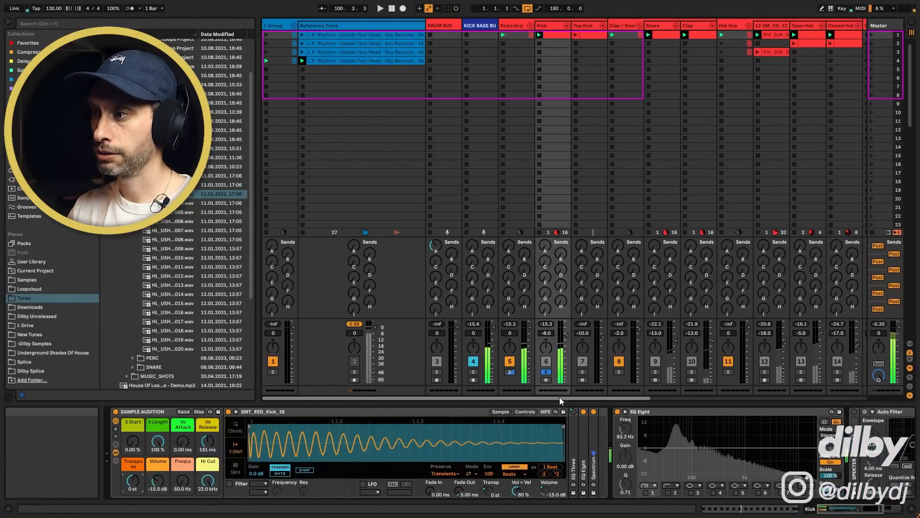
key(space)
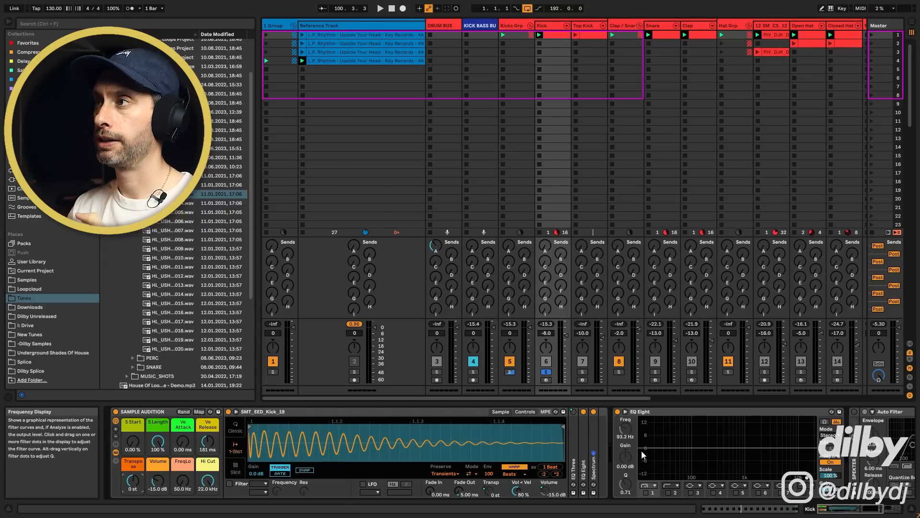
Step: Reveal the Kick track's SMT_EED_Kick_19 sample in the browser
click(549, 26)
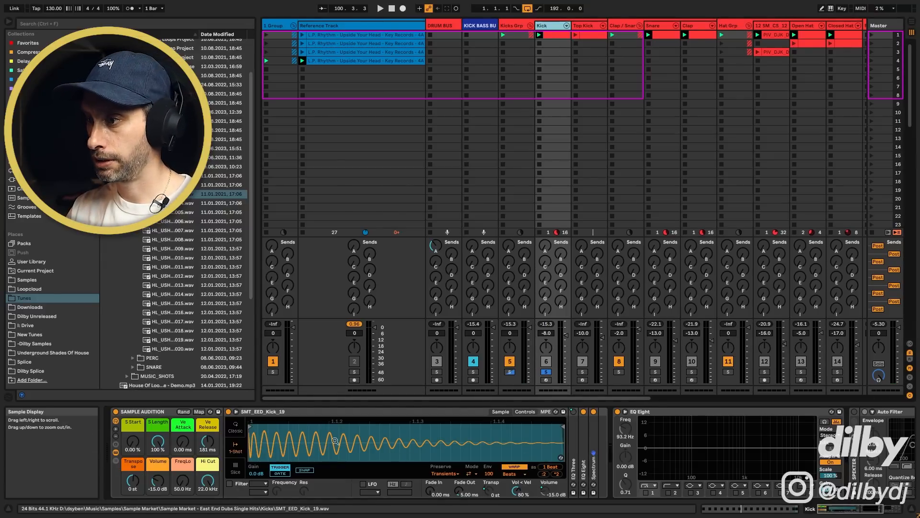
right_click(452, 446)
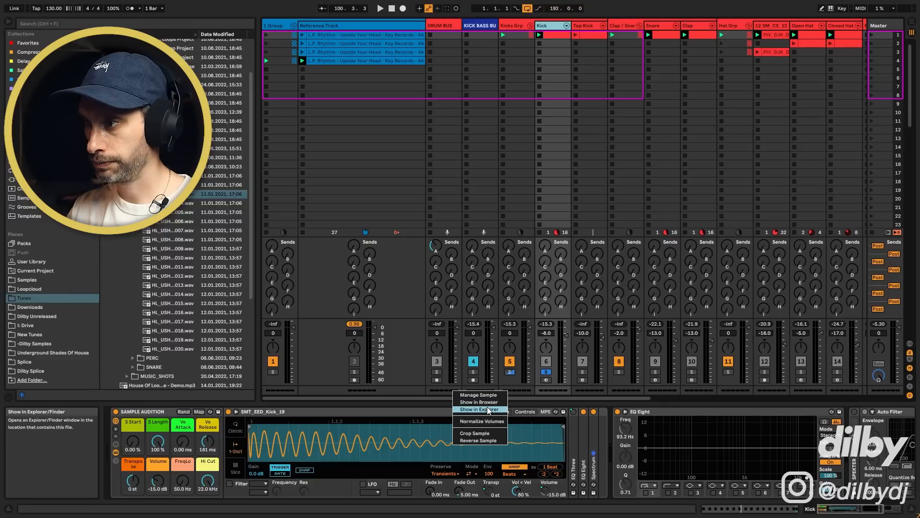
click(479, 402)
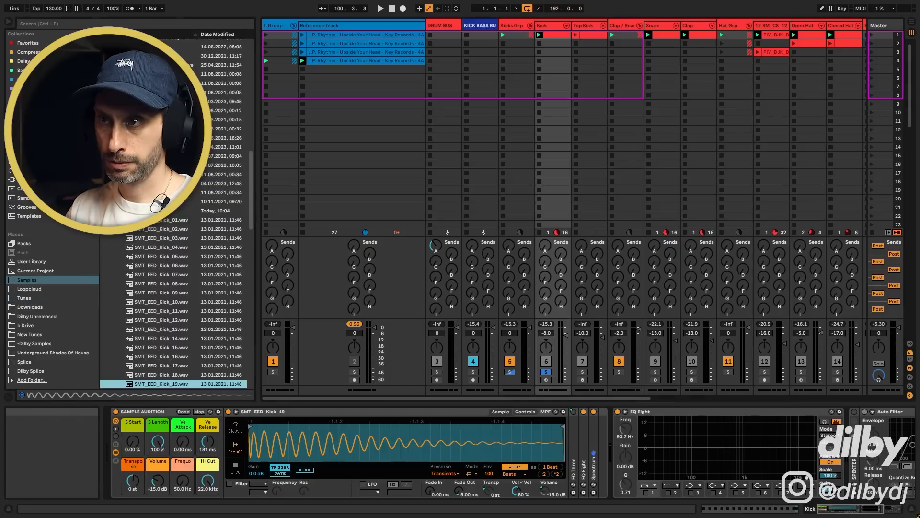
Step: Audition the SMT_EED kick samples one after another and load SMT_EED_Kick_11 into the Kick track's sampler
click(168, 220)
click(167, 229)
key(Down)
key(Down)
key(Down)
key(Down)
key(Down)
key(Down)
key(Down)
key(Down)
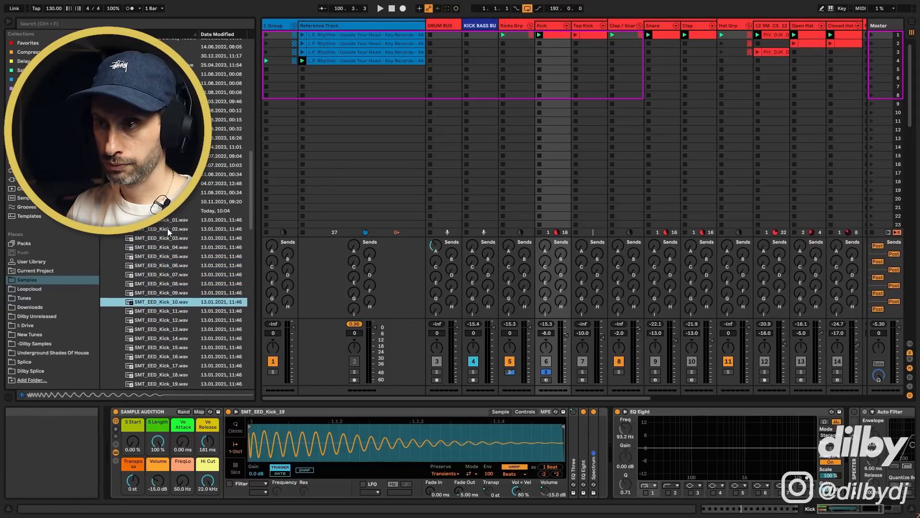
key(Down)
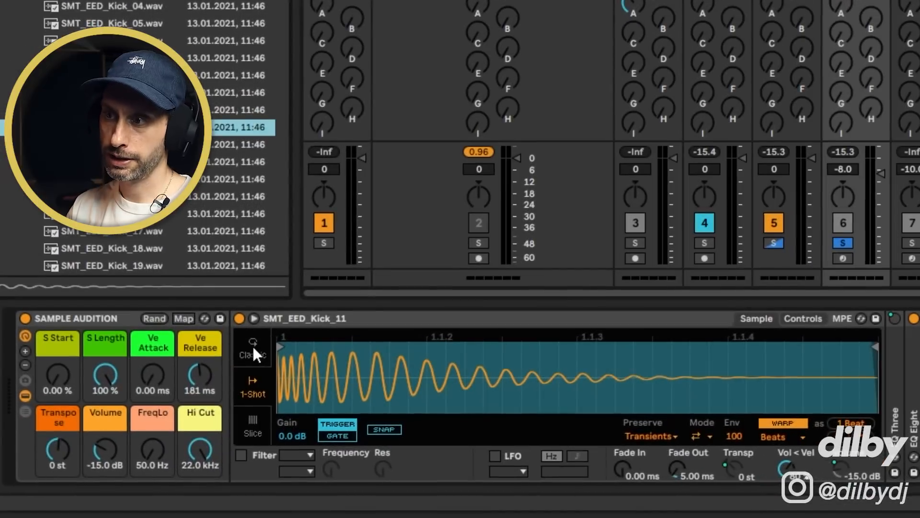
Step: Switch the kick sampler to Classic mode and play the soloed kick with the new sample
click(251, 377)
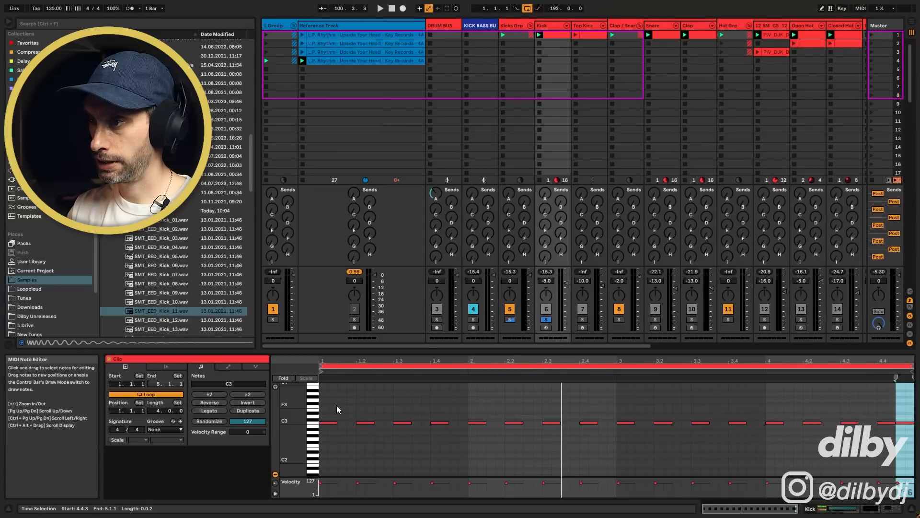
key(space)
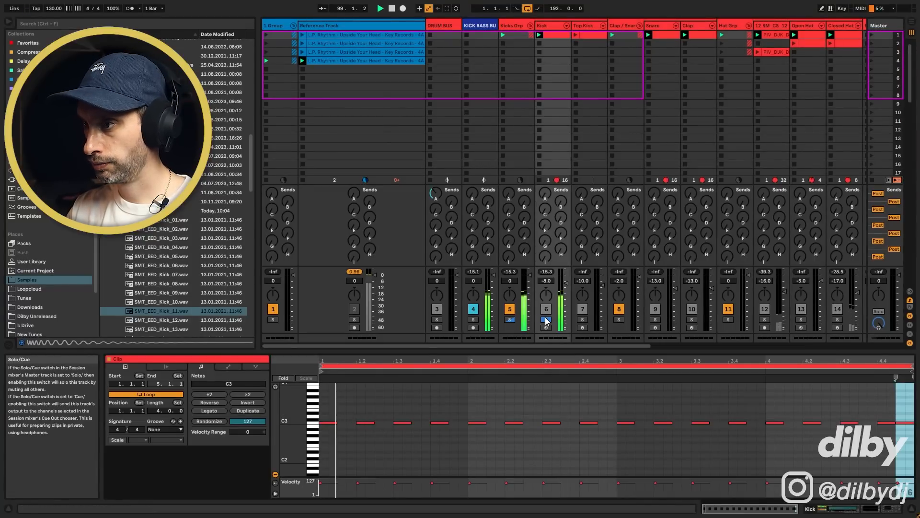
double_click(551, 26)
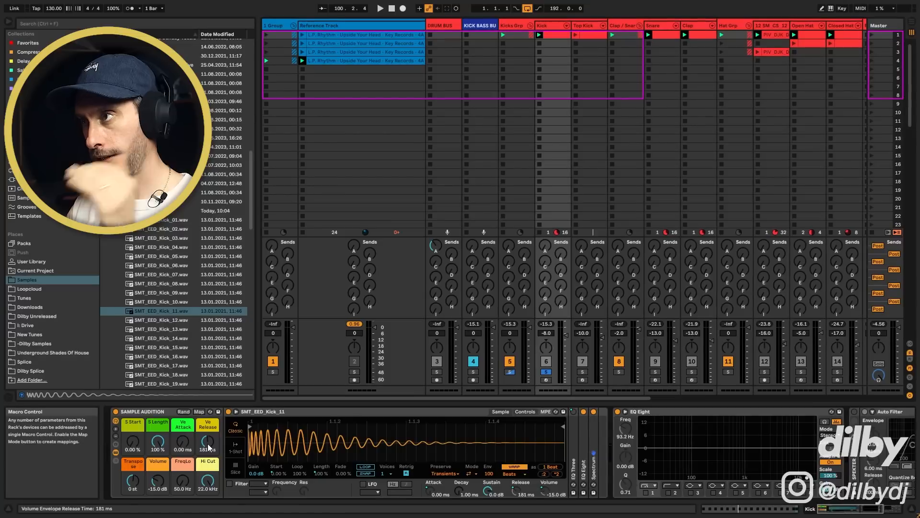
Step: Open the second reference clip and highlight the second half of its first kick, just before beat 10.2
key(shift+Tab)
click(345, 37)
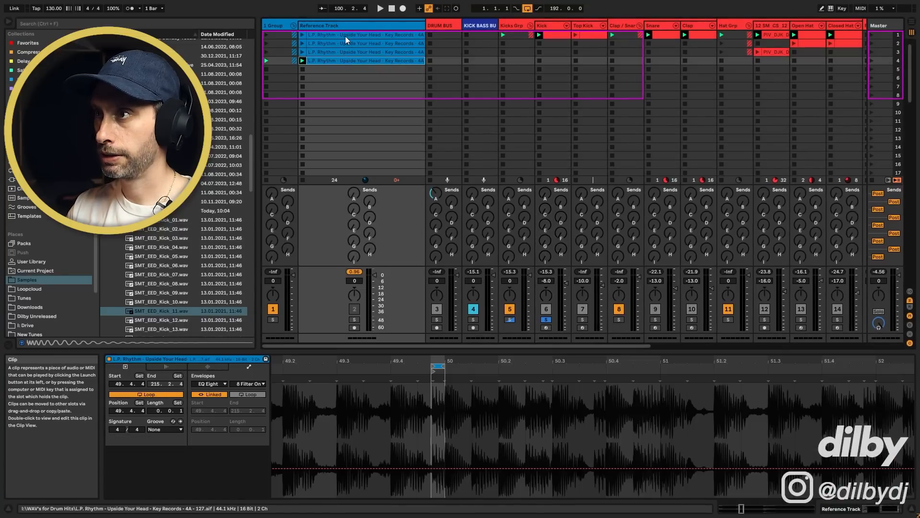
click(349, 42)
drag(397, 362, 469, 397)
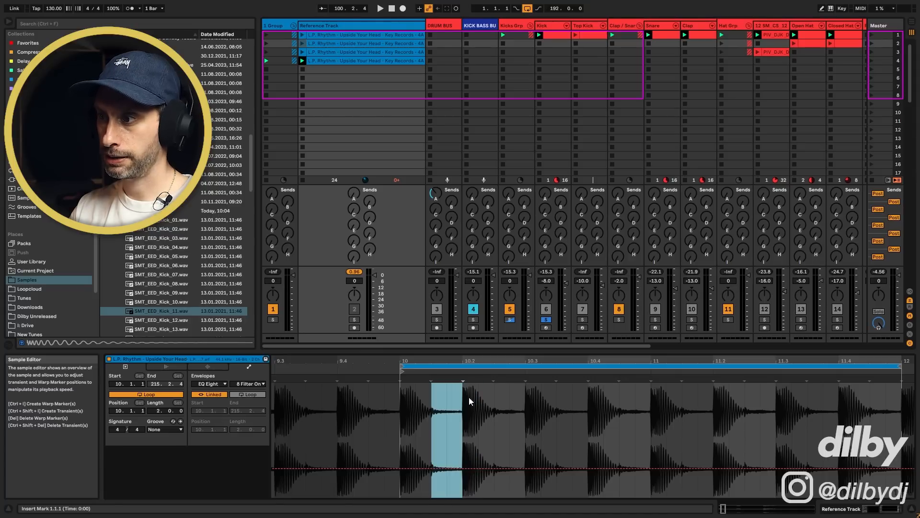
Step: Shorten all the notes in the Kick clip together
click(553, 35)
drag(322, 408, 903, 439)
drag(447, 423, 445, 423)
Step: Duplicate the Kick track, rename the first of the two tracks NEW Kick and play it soloed
click(549, 26)
key(ctrl+d)
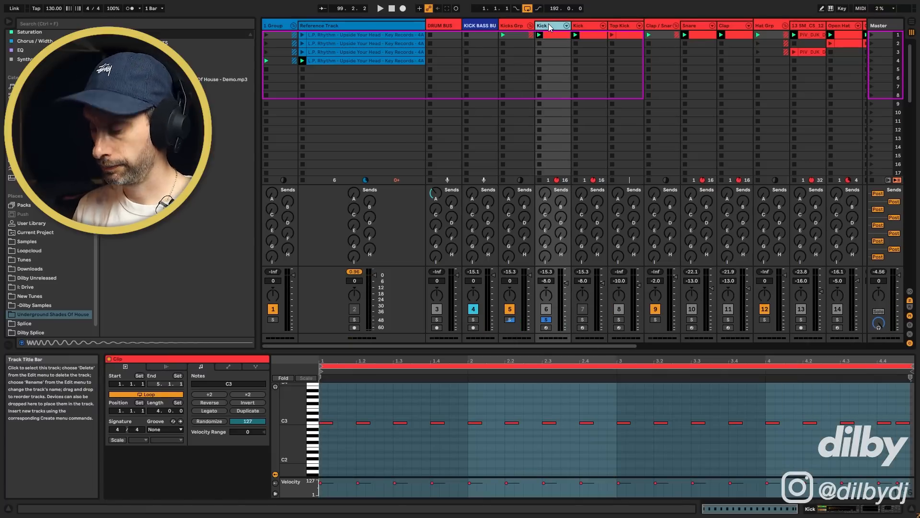
key(space)
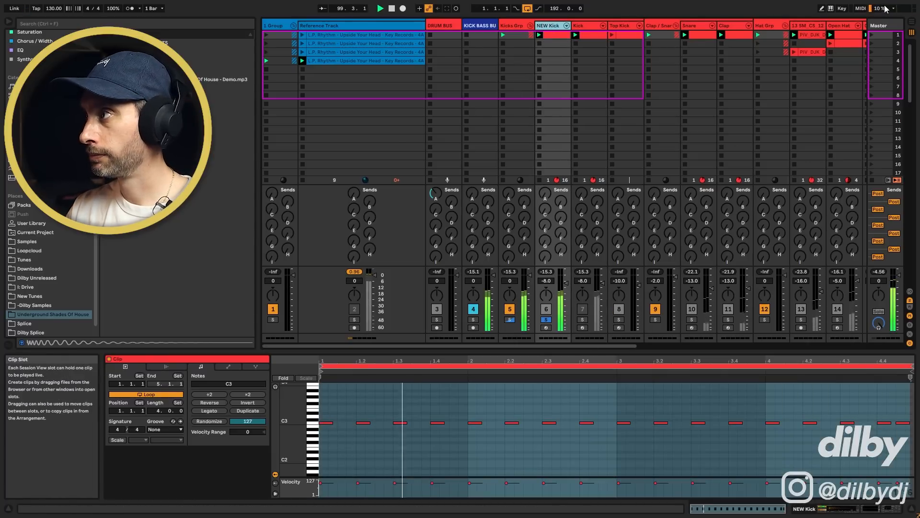
Step: Examine the soloed new kick's waveform in the Master track's Oszillos Mega Scope during playback, and close the scope
click(886, 26)
click(570, 411)
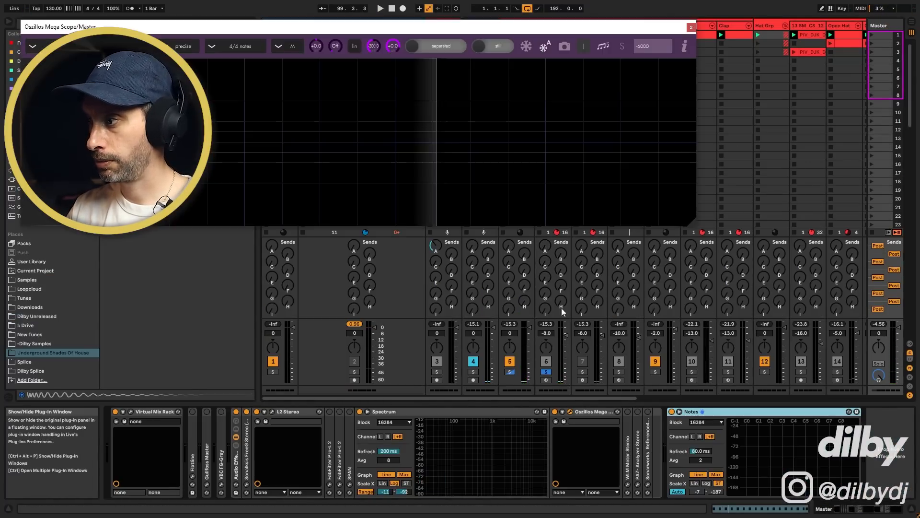
key(space)
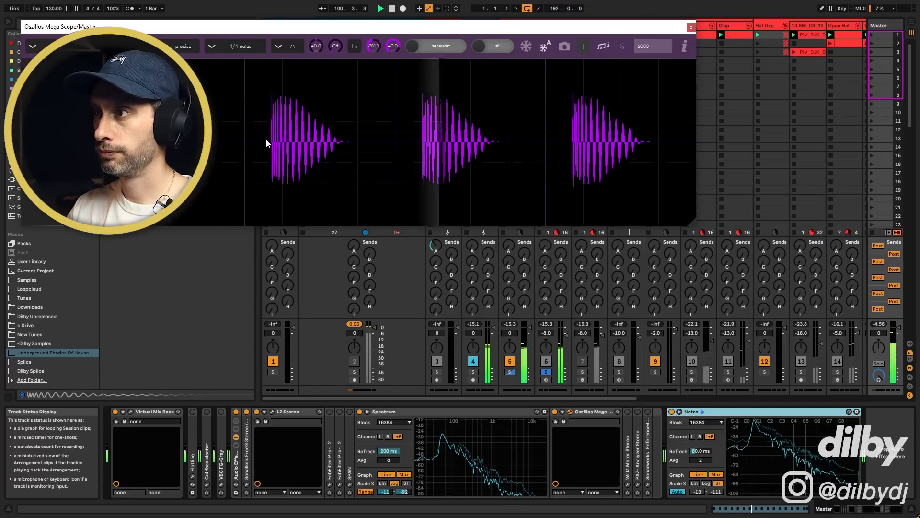
click(691, 27)
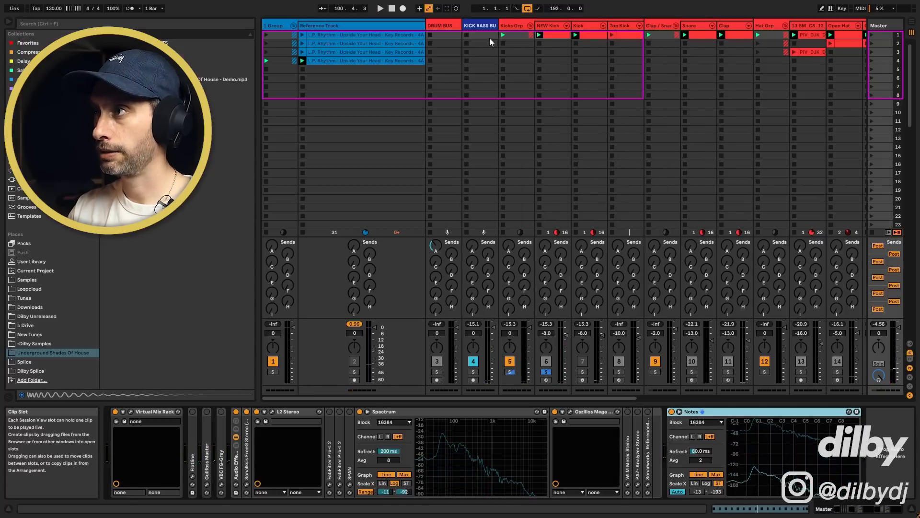
Step: Examine the NEW Kick track's Spectrum in its expanded view during playback, and collapse it again
click(553, 25)
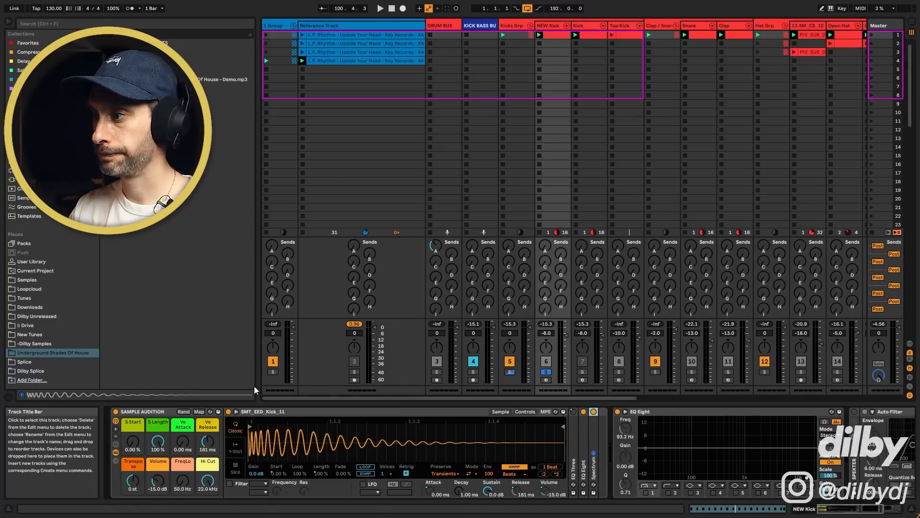
double_click(593, 437)
click(601, 412)
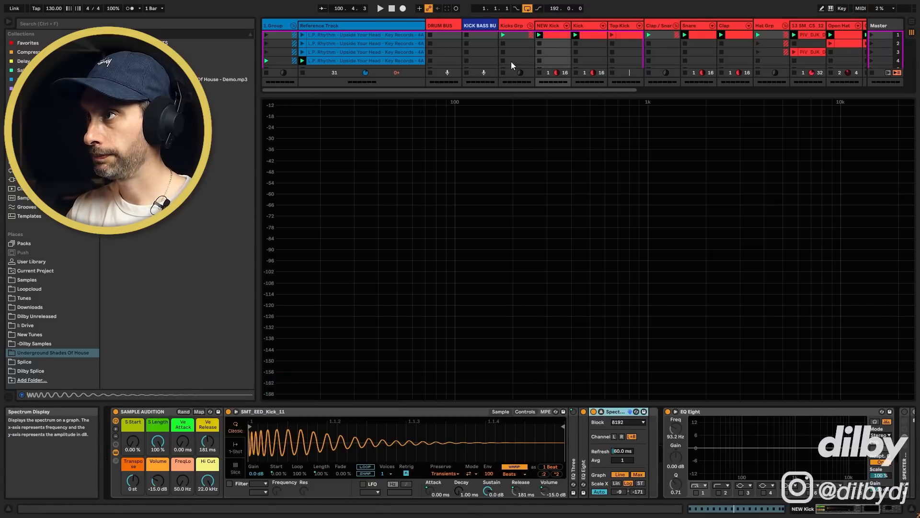
key(space)
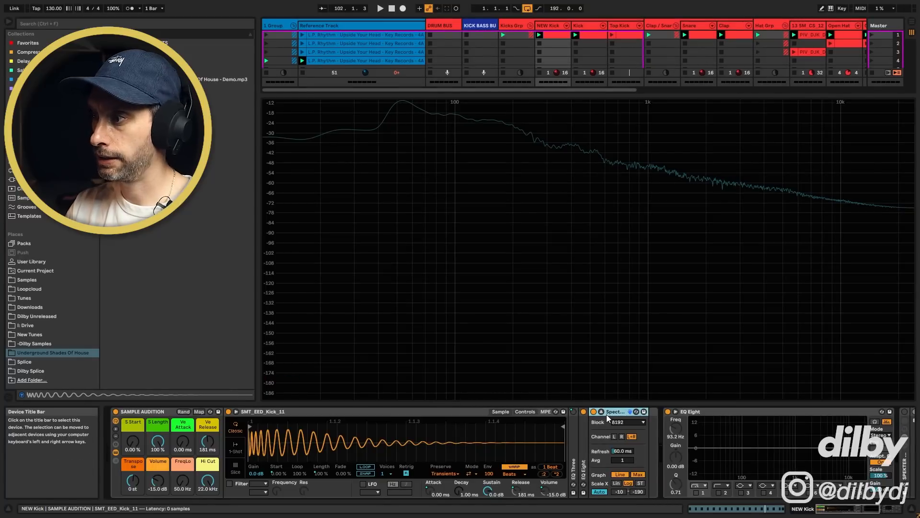
click(601, 410)
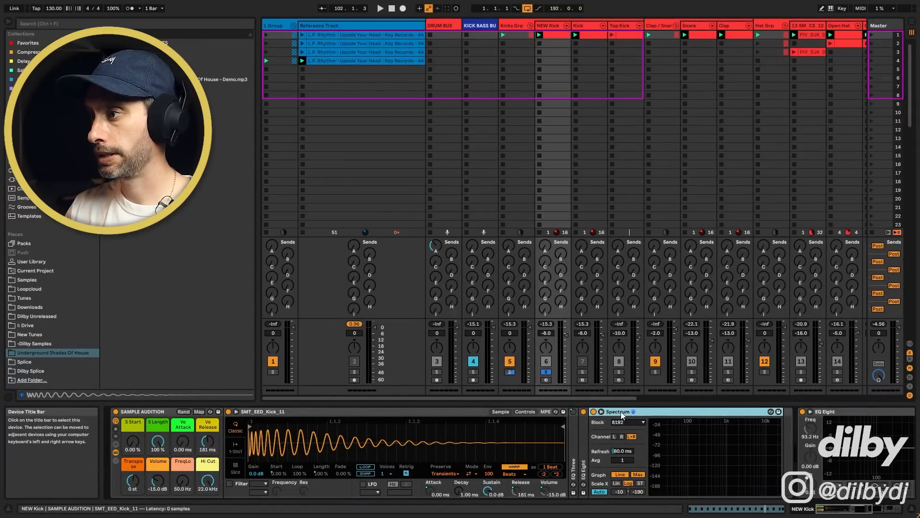
Step: Play the new kick within the full mix with its solo off, and restore the solo
drag(533, 398, 605, 396)
key(space)
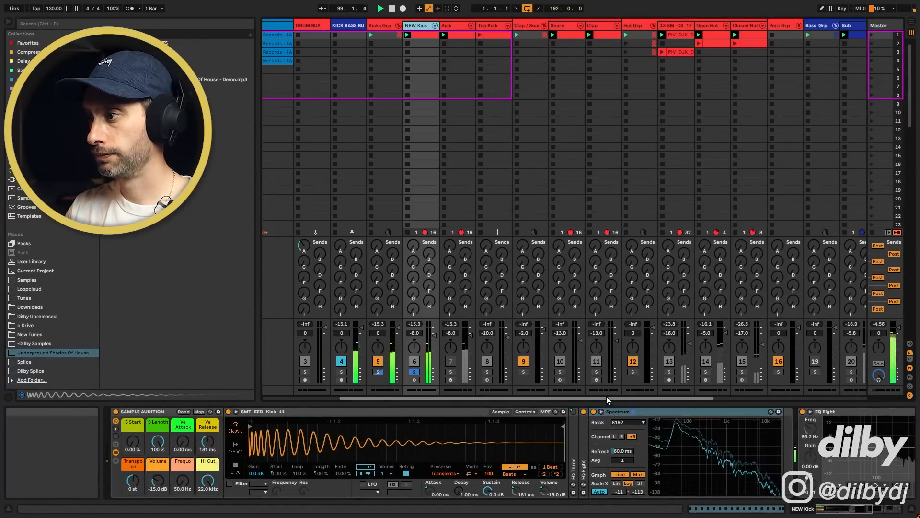
click(415, 371)
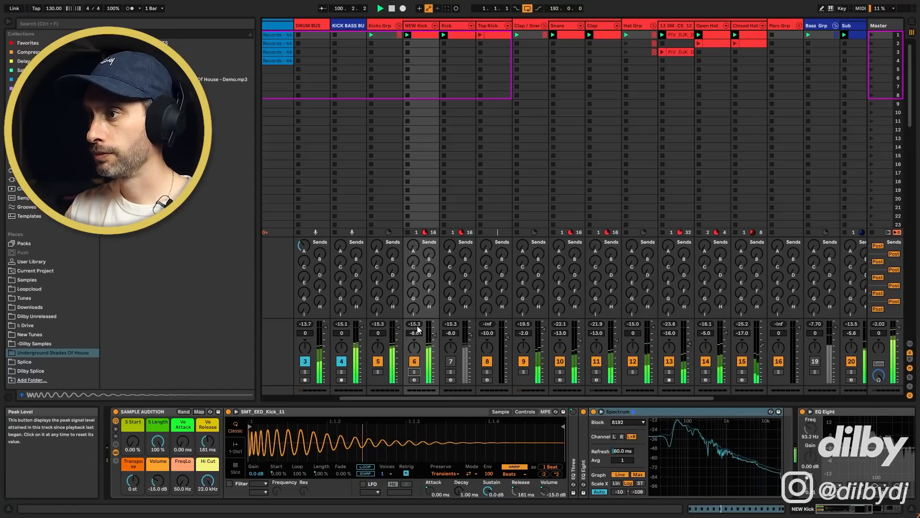
key(space)
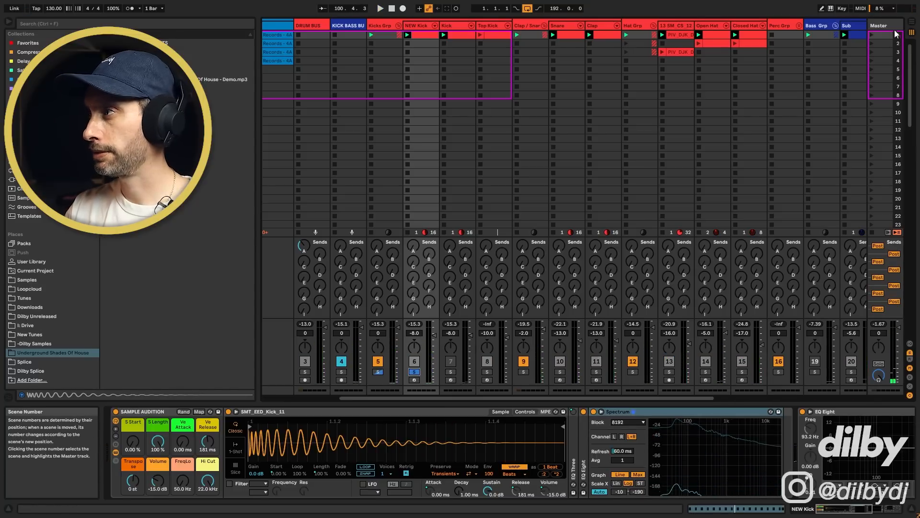
key(ctrl+z)
Step: Raise the NEW Kick track's volume to -4.0 dB while playing it soloed with the Master analyzers shown
click(881, 52)
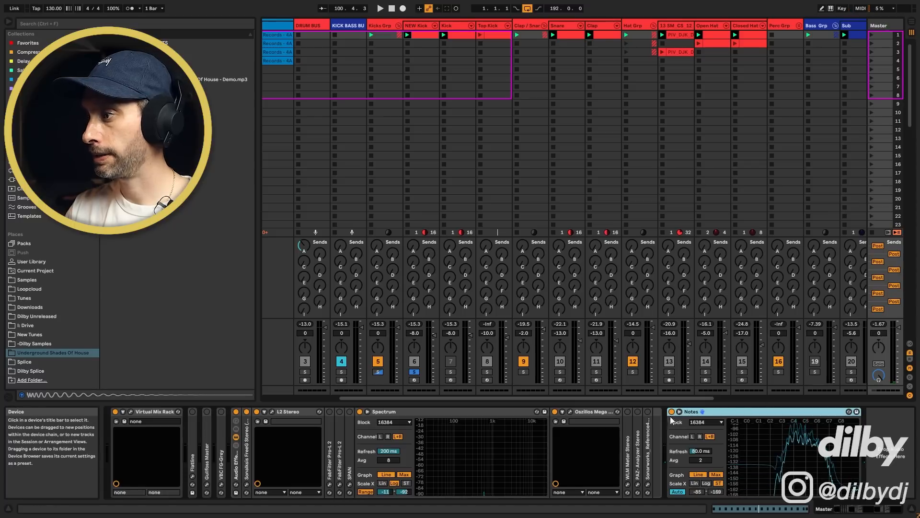
key(space)
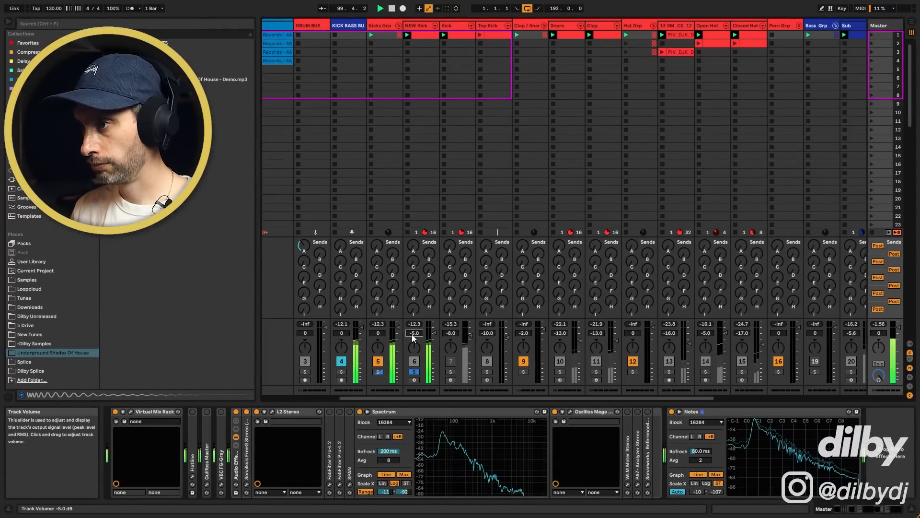
key(Up)
key(space)
key(space)
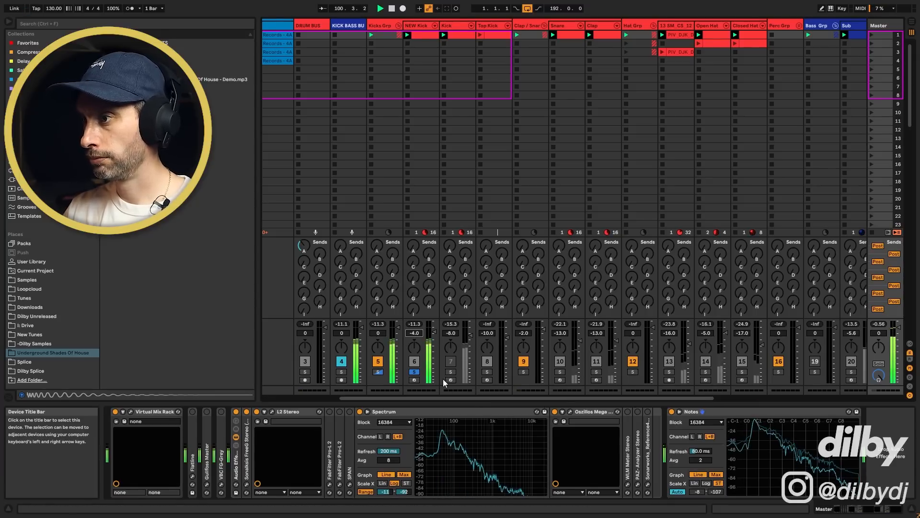
Step: Take NEW Kick out of solo, play the full mix and show the Top Kick track's devices
click(414, 371)
key(space)
key(space)
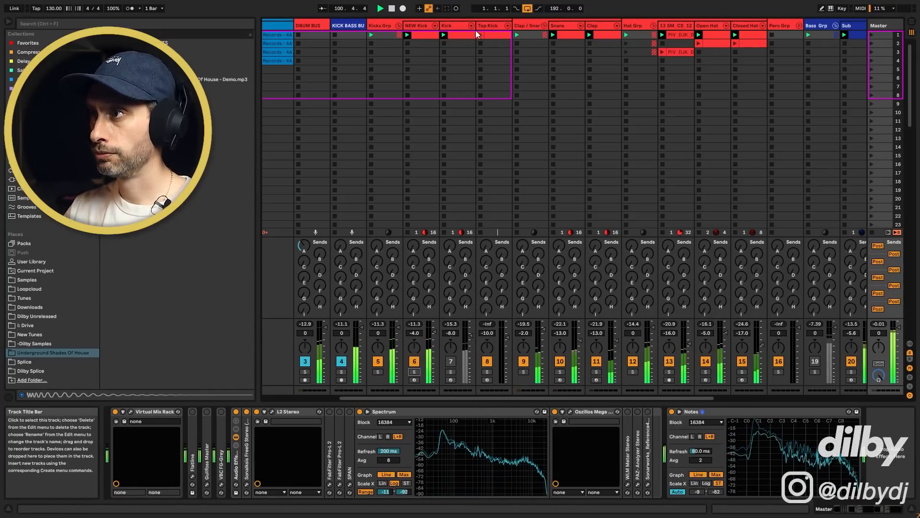
click(491, 28)
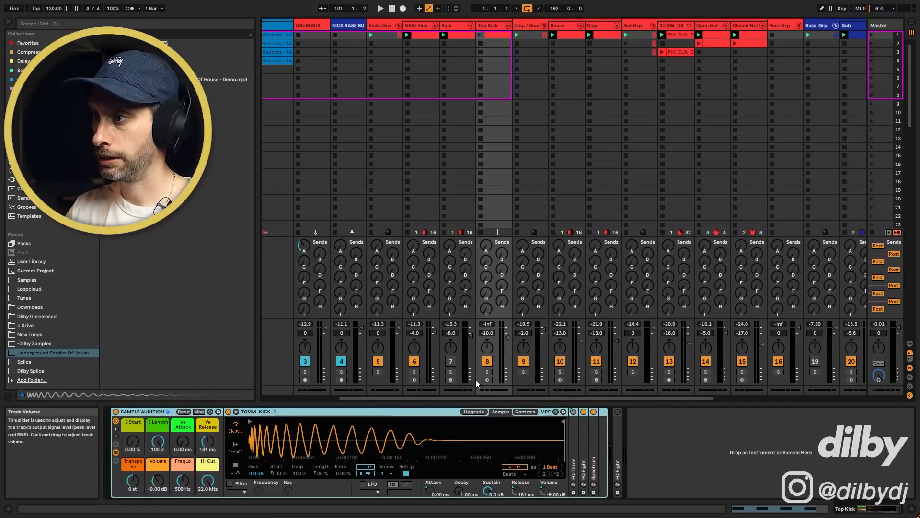
Step: Play the Top Kick soloed and cut its low end with EQ Eight's filter 2 at 441 Hz
click(480, 35)
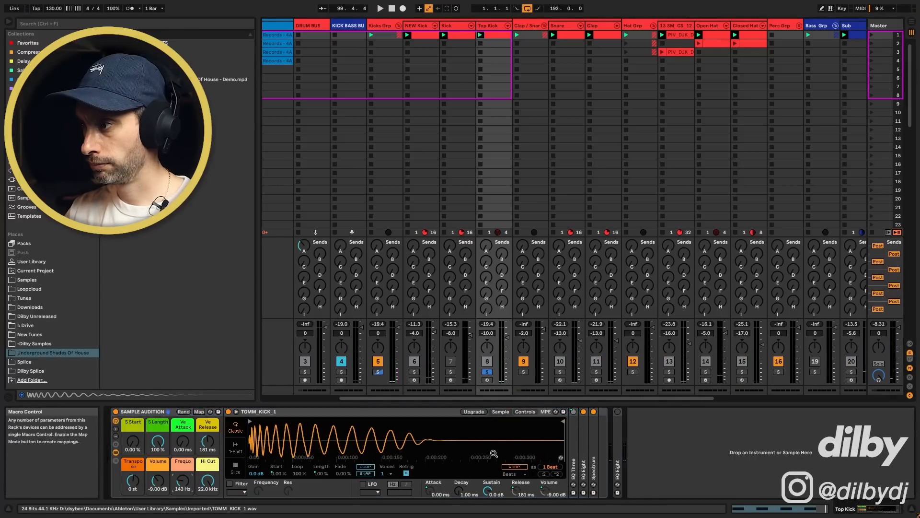
double_click(617, 430)
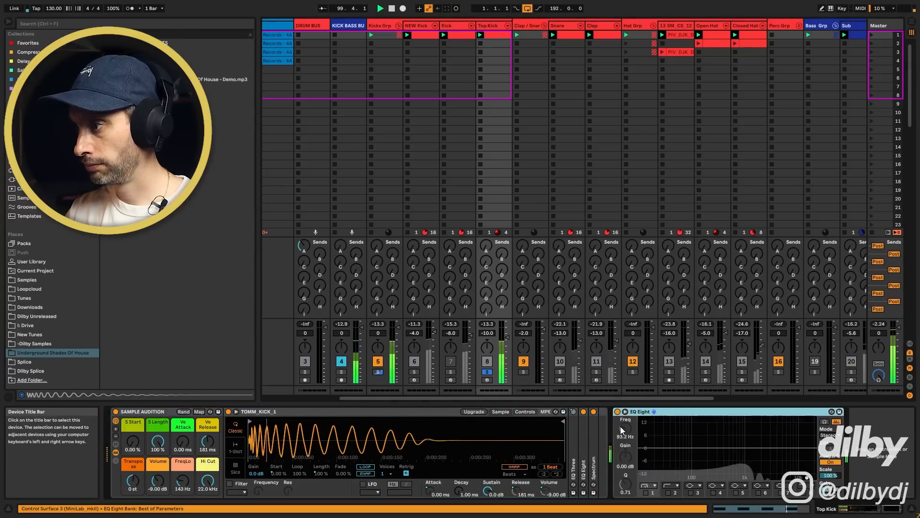
click(668, 492)
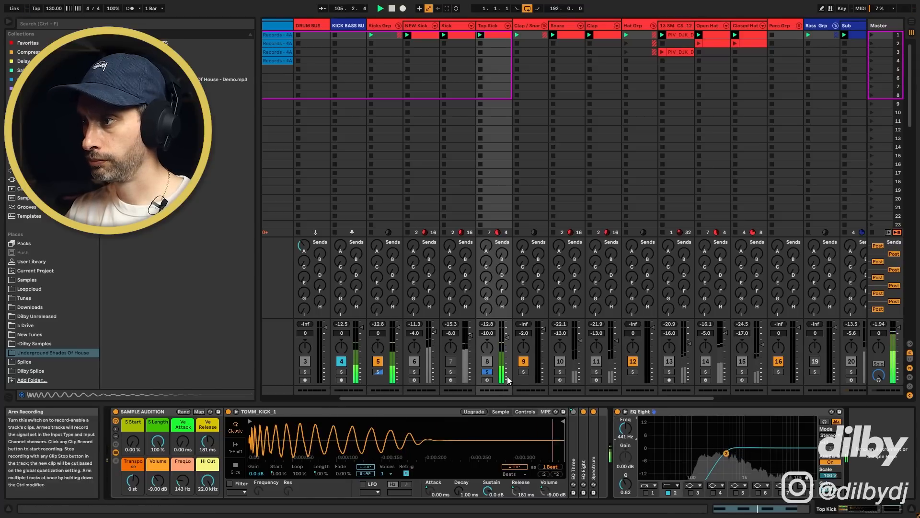
Step: Play the Top Kick together with the NEW Kick in the soloed Kicks group, and lower its volume to -13.0 dB
click(489, 372)
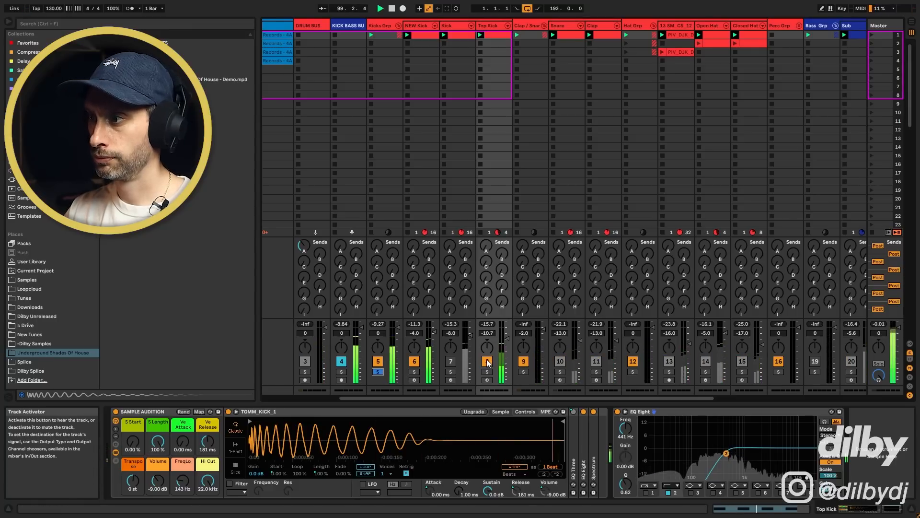
click(487, 364)
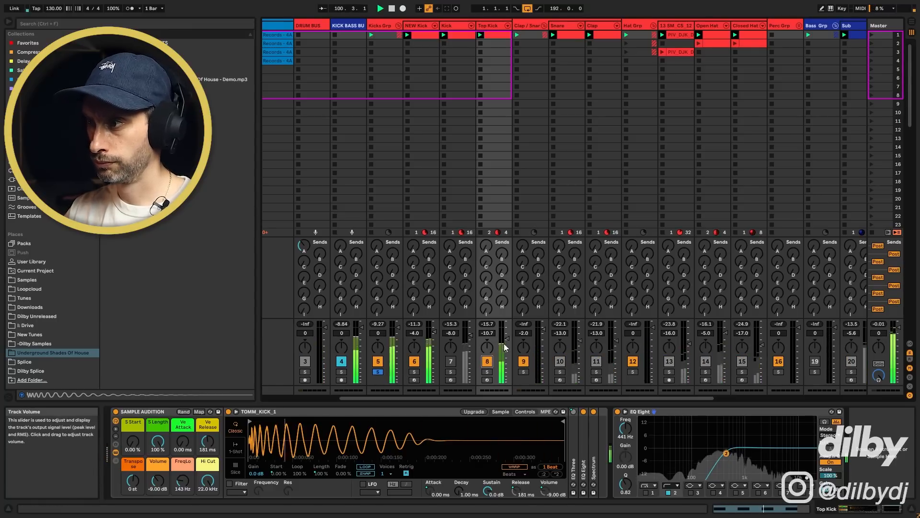
drag(506, 338, 506, 344)
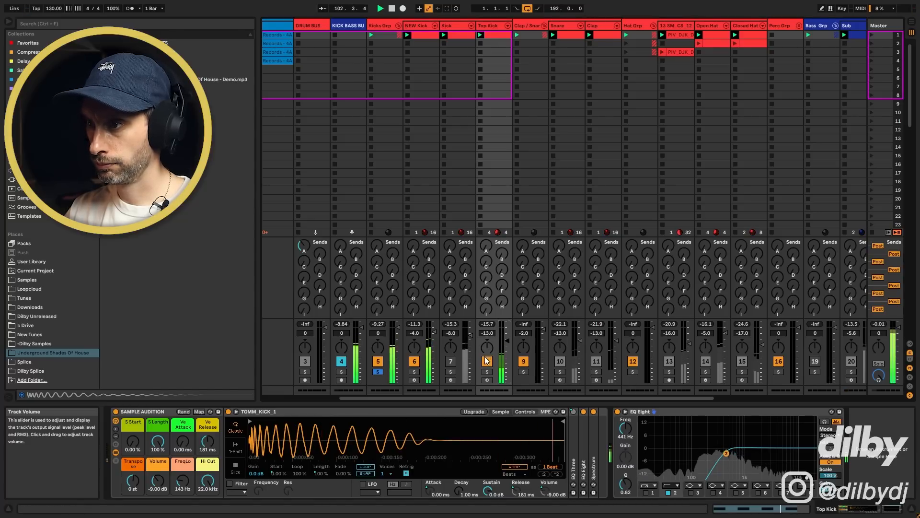
Step: Replace the Top Kick track's clip with a copy of the NEW Kick clip
click(420, 37)
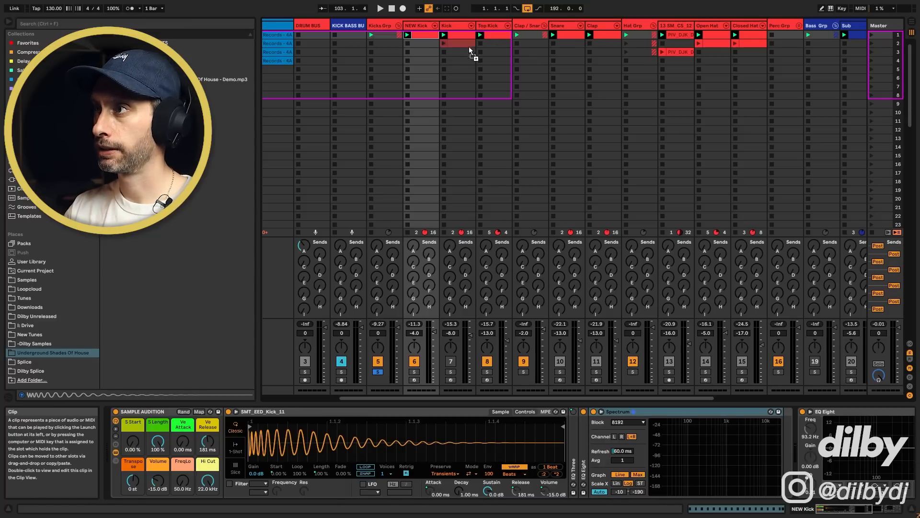
click(496, 34)
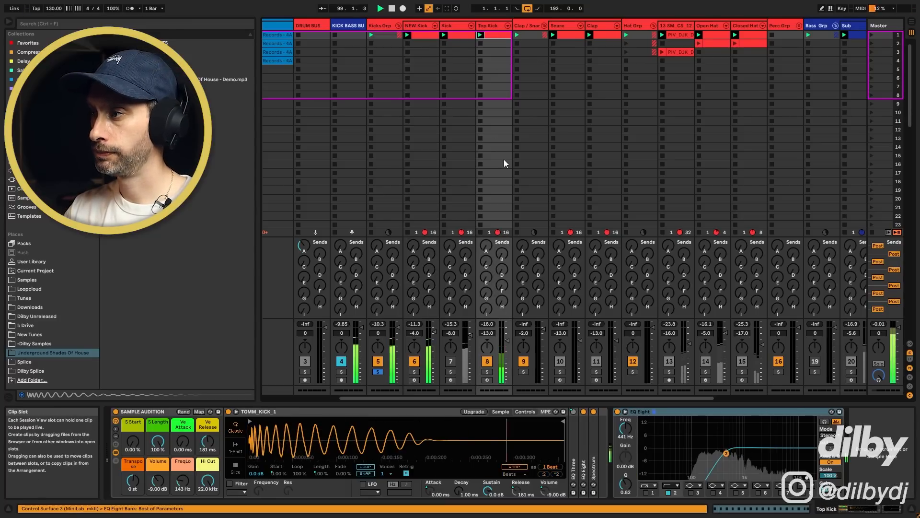
Step: Slightly shorten the last two C3 notes in the NEW Kick clip
click(424, 36)
double_click(424, 36)
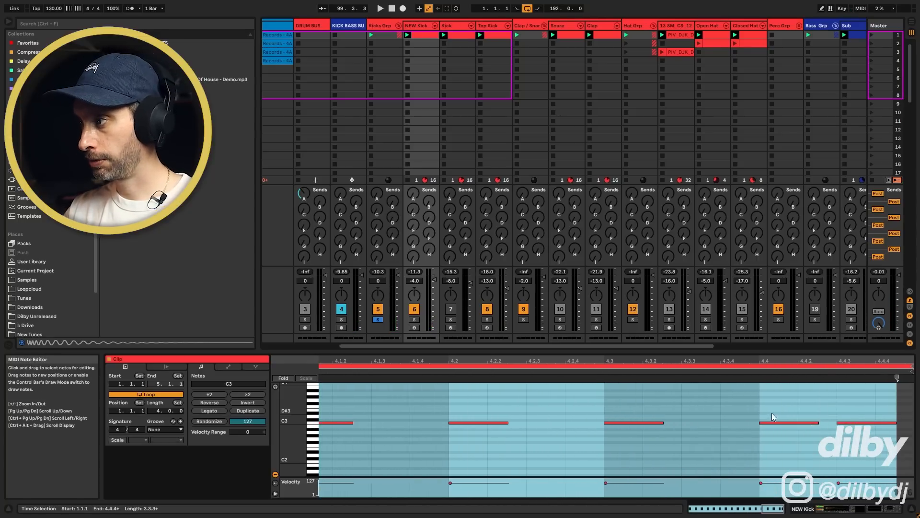
drag(772, 397, 882, 448)
click(837, 468)
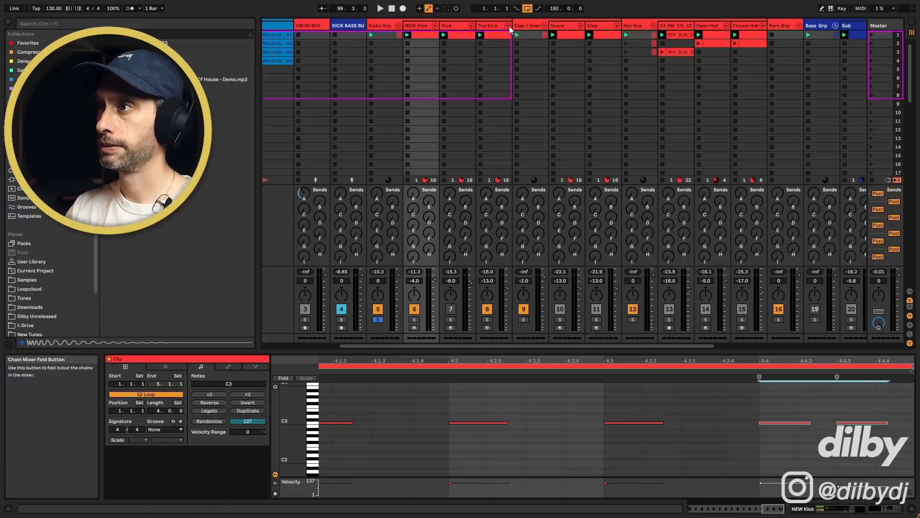
click(491, 25)
click(339, 371)
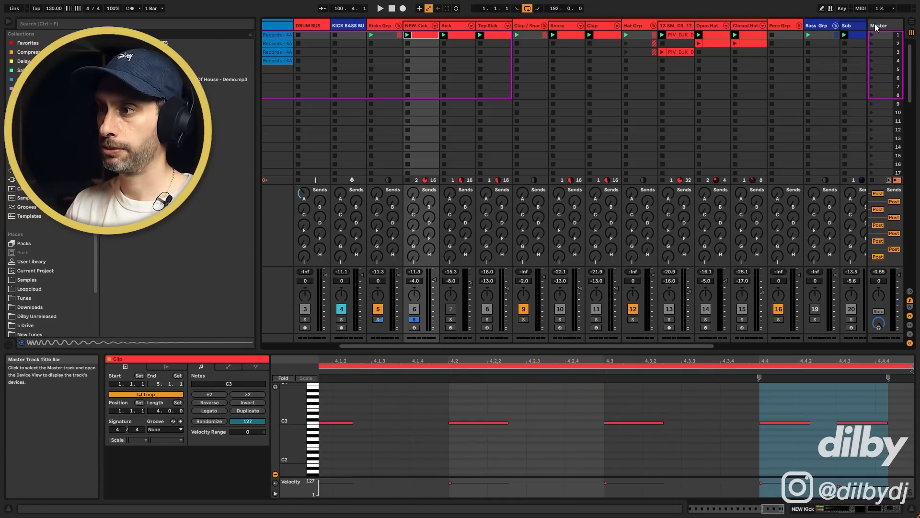
Step: Examine the Bass and Sub tracks, playing each one soloed with its devices shown
drag(482, 345, 636, 343)
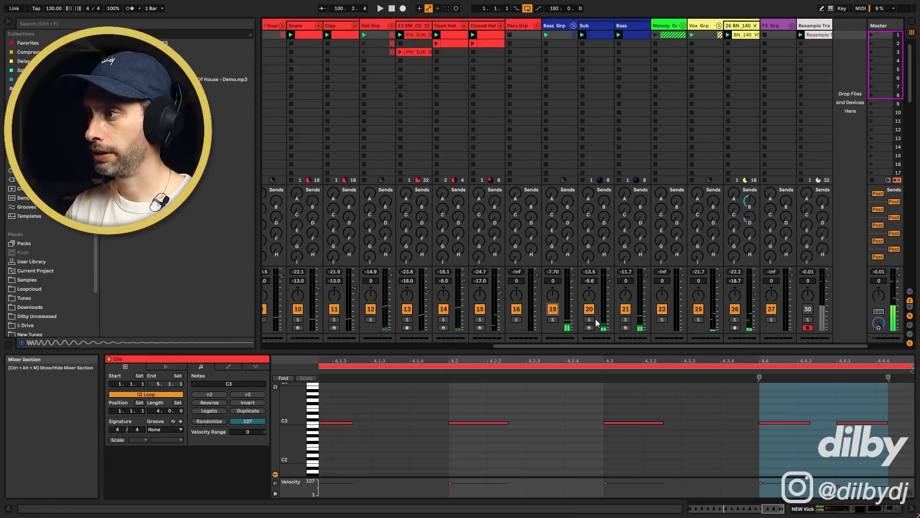
click(626, 320)
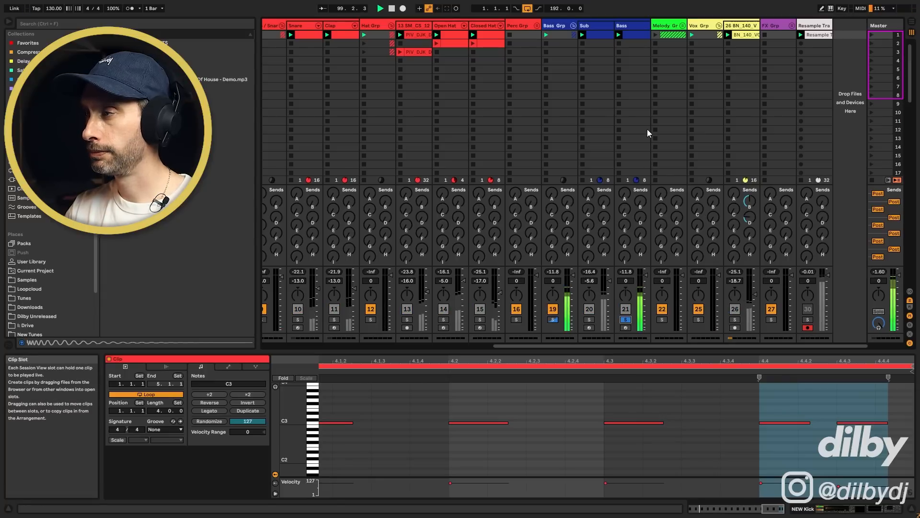
double_click(632, 27)
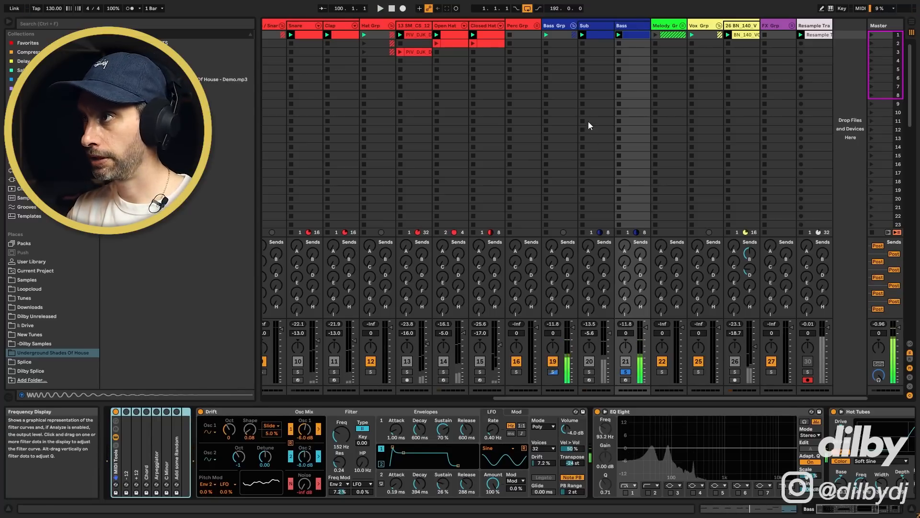
click(599, 28)
click(589, 372)
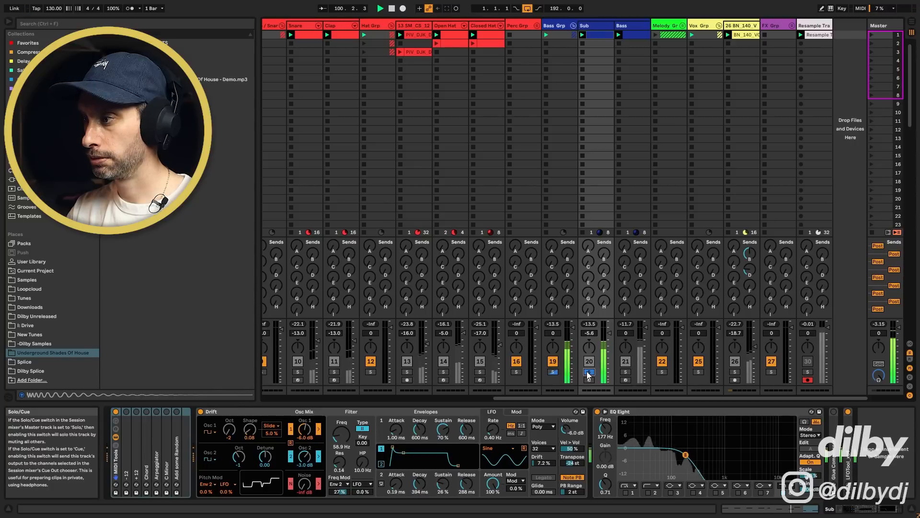
key(space)
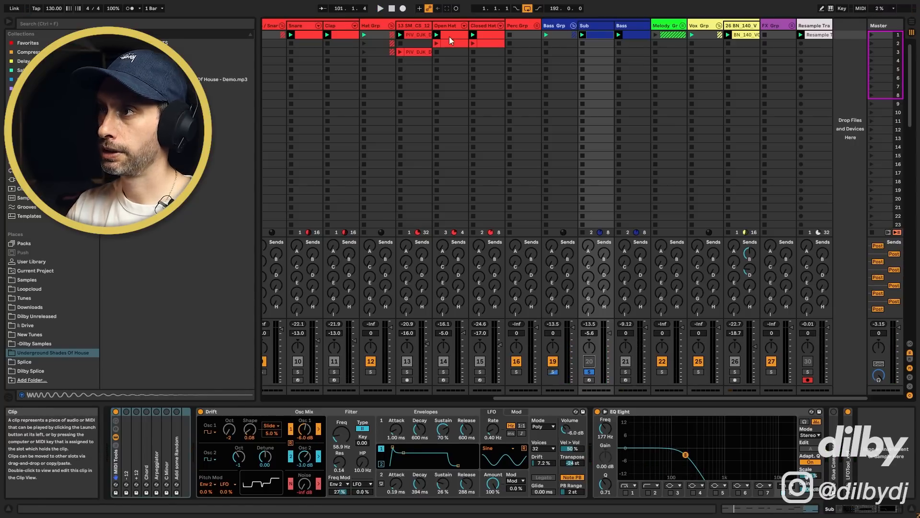
Step: Play the 13-SM_CS_128_Thursday_No_Kick track soloed and cut its low end with EQ Eight's filter 2 at 182 Hz
click(416, 26)
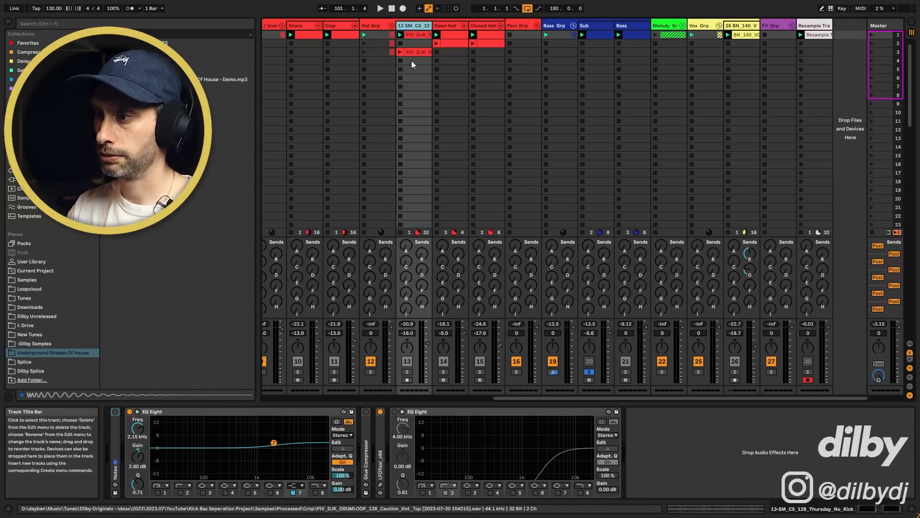
key(space)
click(407, 371)
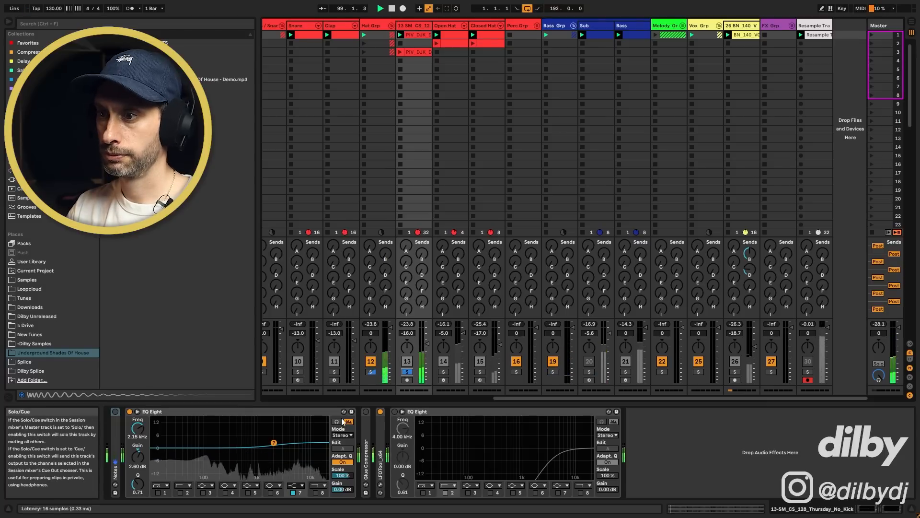
click(181, 493)
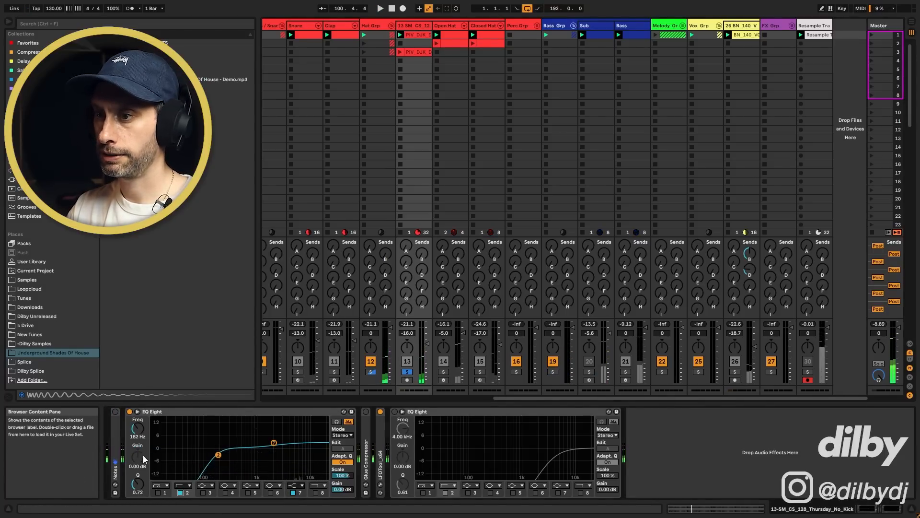
Step: Deactivate the Bass Grp, release the drum loop's solo, and cut the Open Hat's lows with EQ Eight's filter 2 at 711 Hz
key(Right)
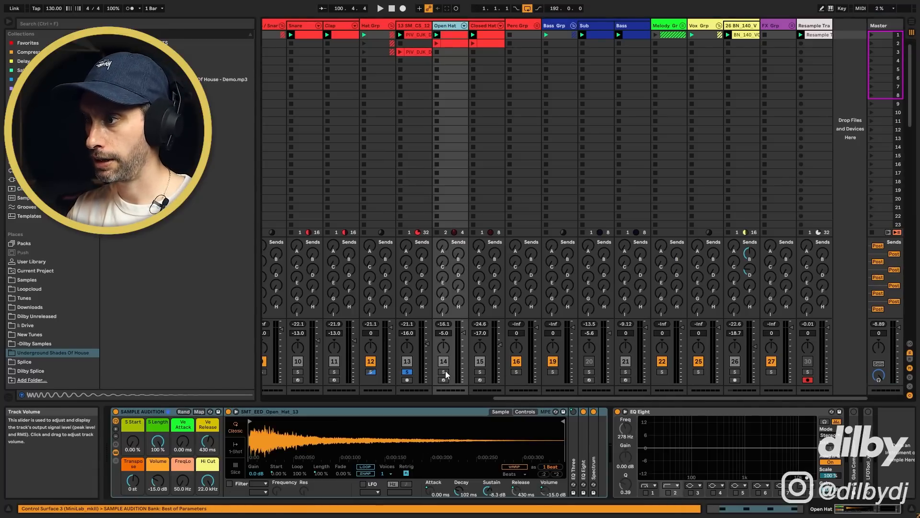
click(408, 372)
click(553, 362)
key(space)
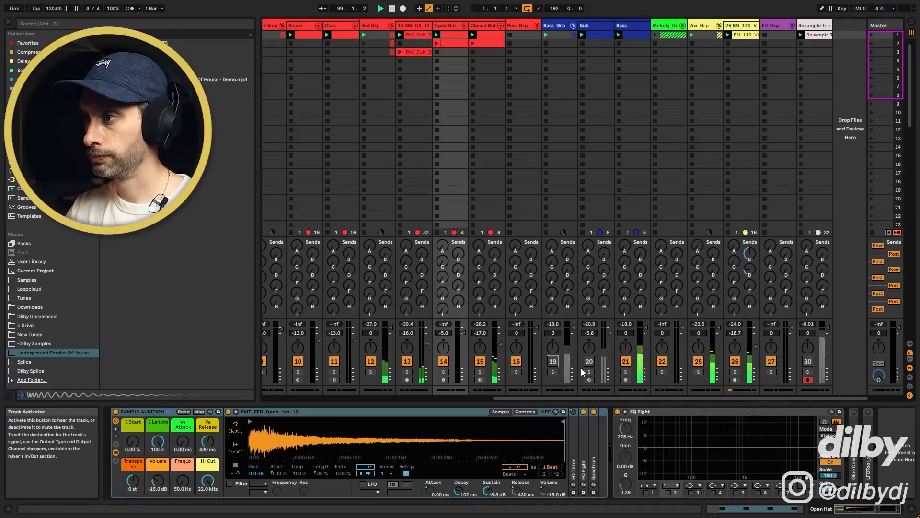
click(669, 493)
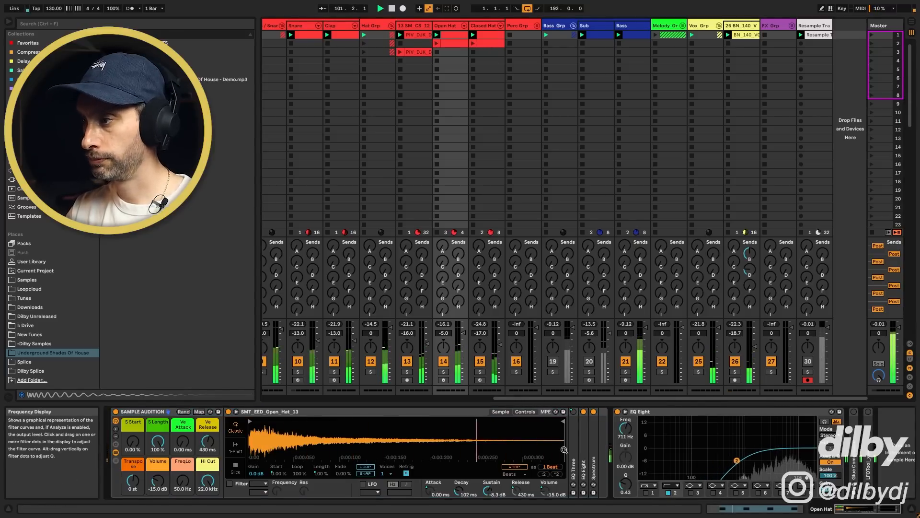
Step: Solo the Closed Hat and cut its low end with EQ Eight's filter 2 at 375 Hz
click(488, 26)
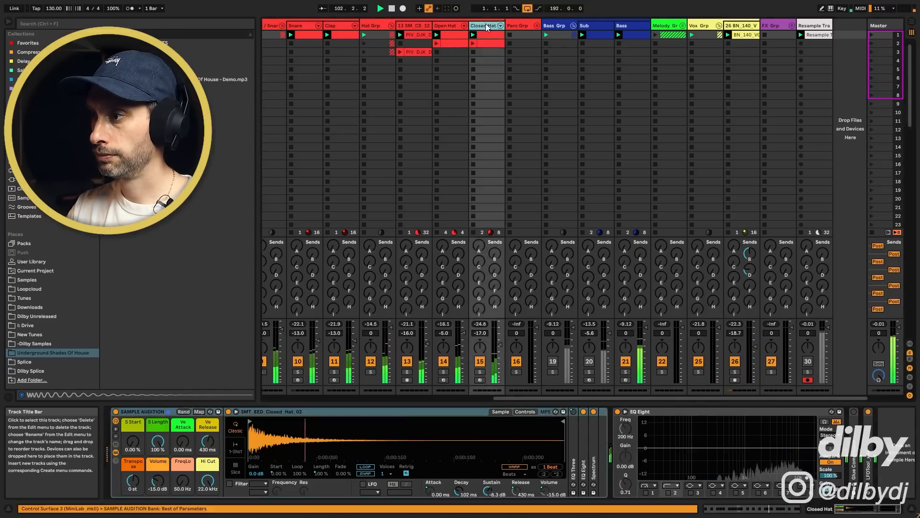
click(479, 371)
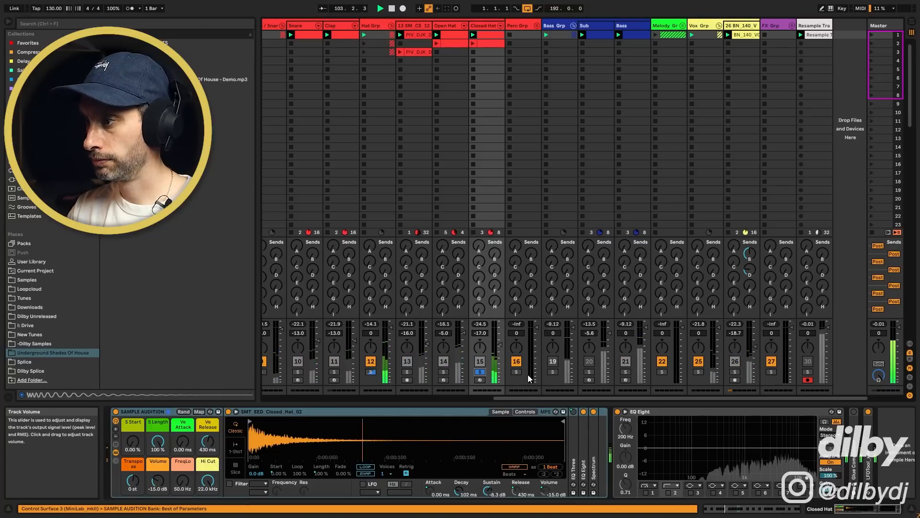
click(669, 493)
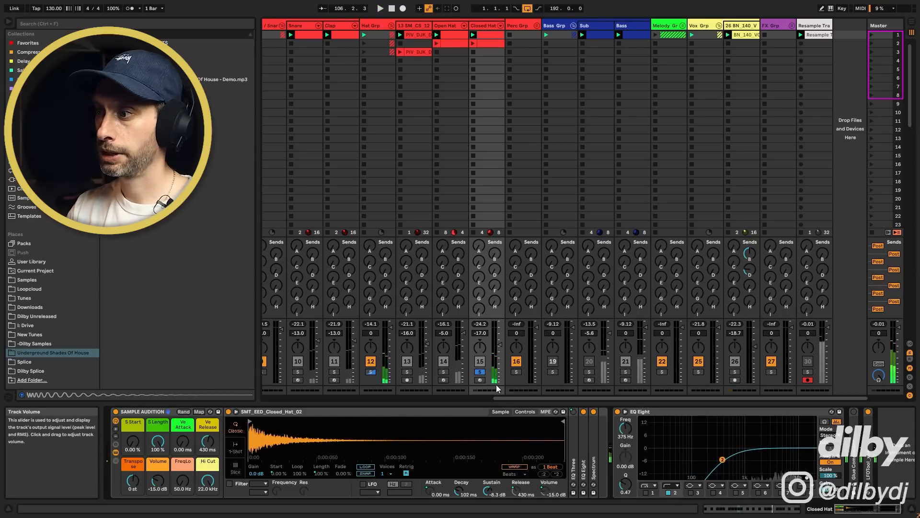
Step: Play the Snare soloed and cut its low end with EQ Eight's filter 2 at 484 Hz
drag(544, 402, 405, 398)
click(522, 200)
key(space)
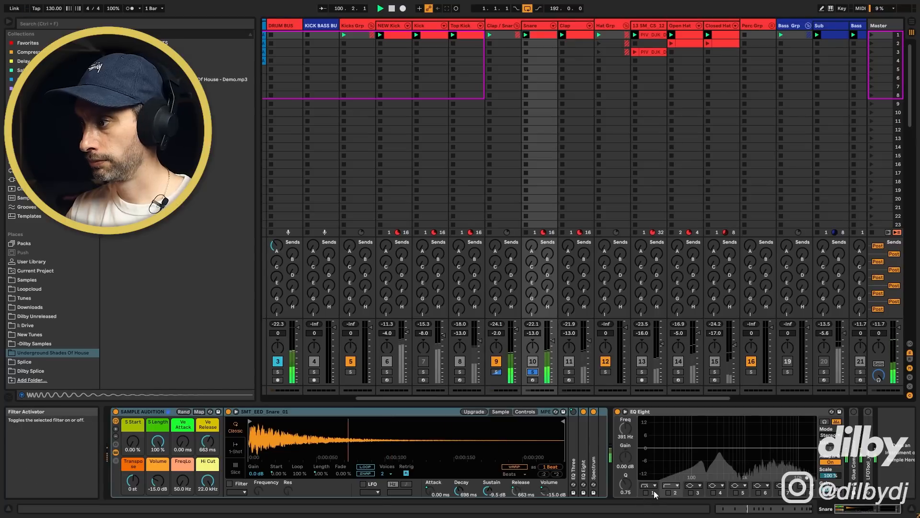
click(669, 493)
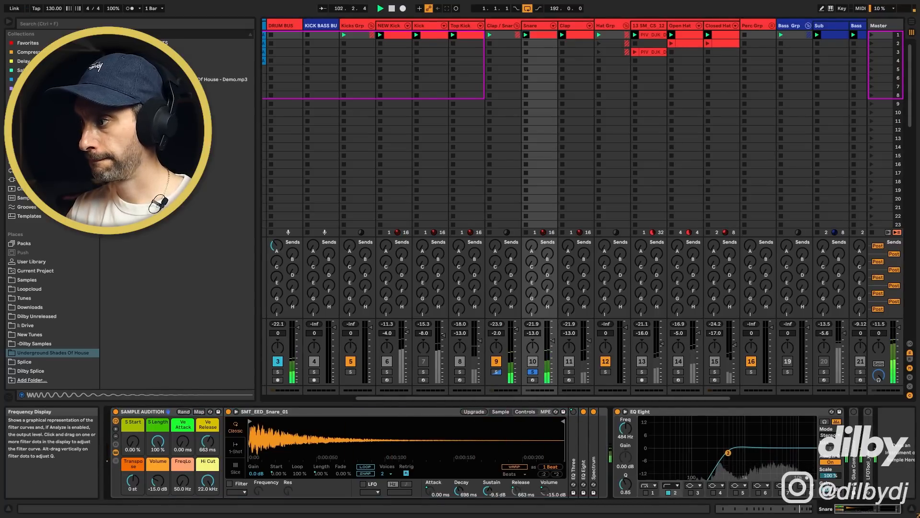
Step: Cut the Clap's low end with EQ Eight's filter 2 at 562 Hz, and solo the whole Clap/Snare group
key(Right)
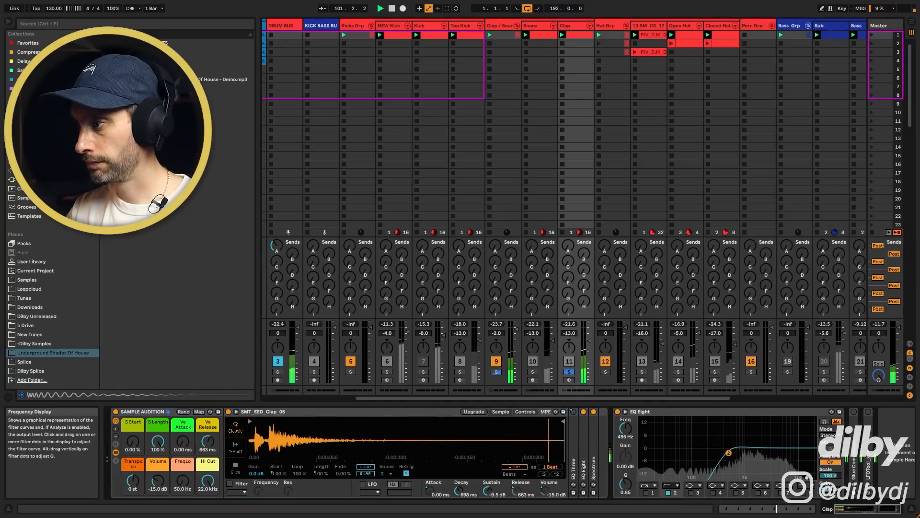
click(496, 372)
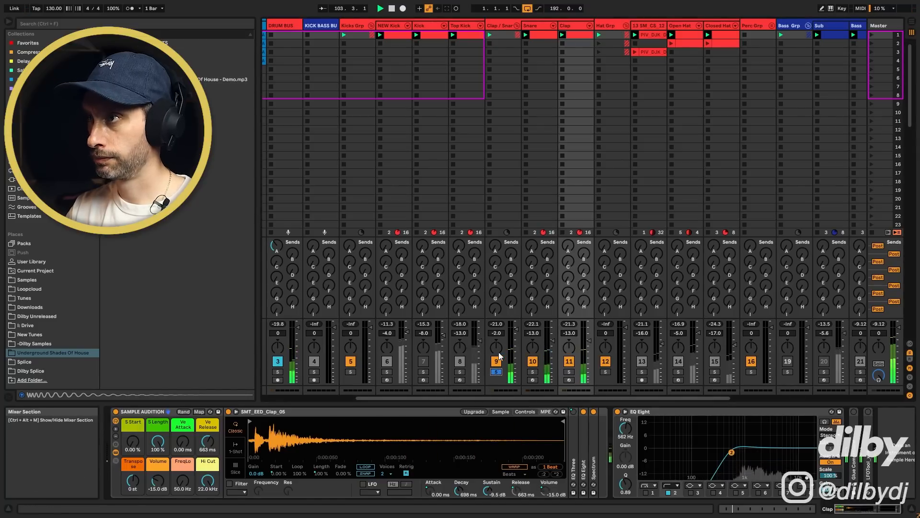
Step: Play the mix while adding the Kicks Grp, Open Hat, Closed Hat and 13-SM drum loop to the soloed Clap/Snare group
ctrl+click(350, 372)
key(space)
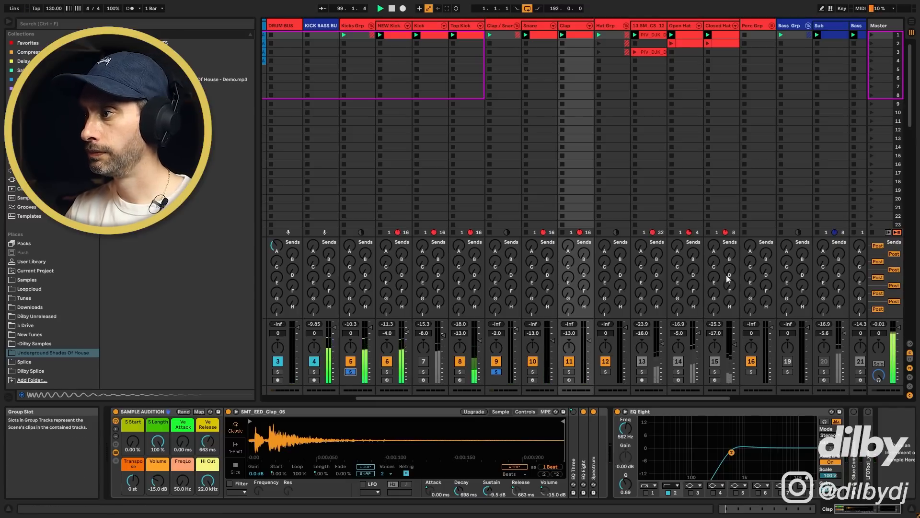
ctrl+click(677, 371)
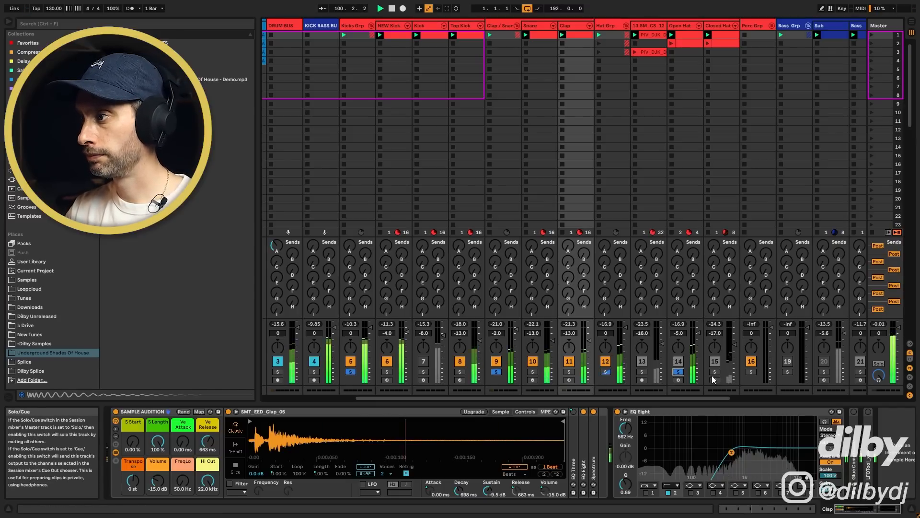
ctrl+click(714, 372)
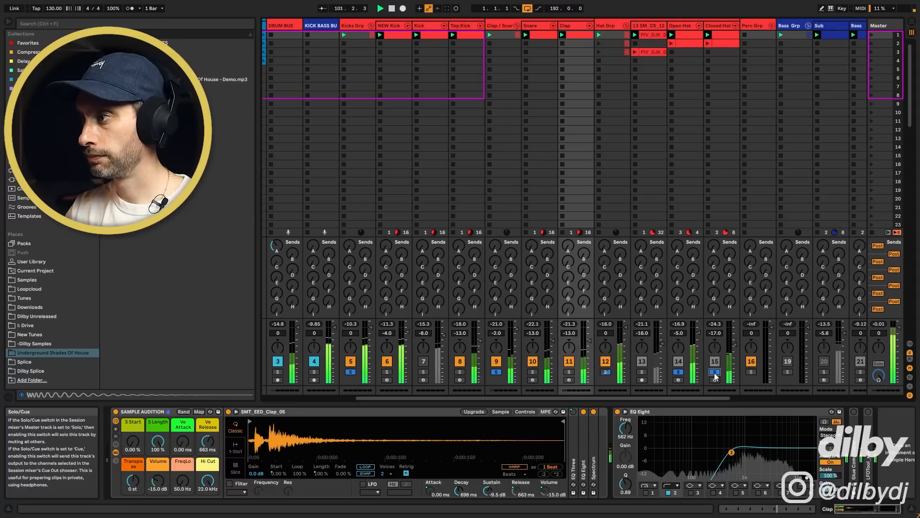
ctrl+click(643, 371)
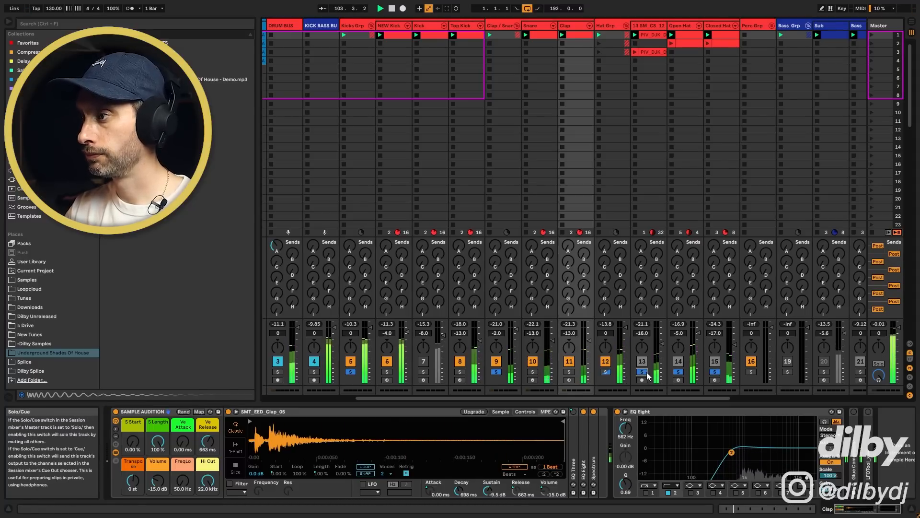
Step: Play the Bass track soloed and reactivate the Bass Grp
drag(668, 395, 722, 396)
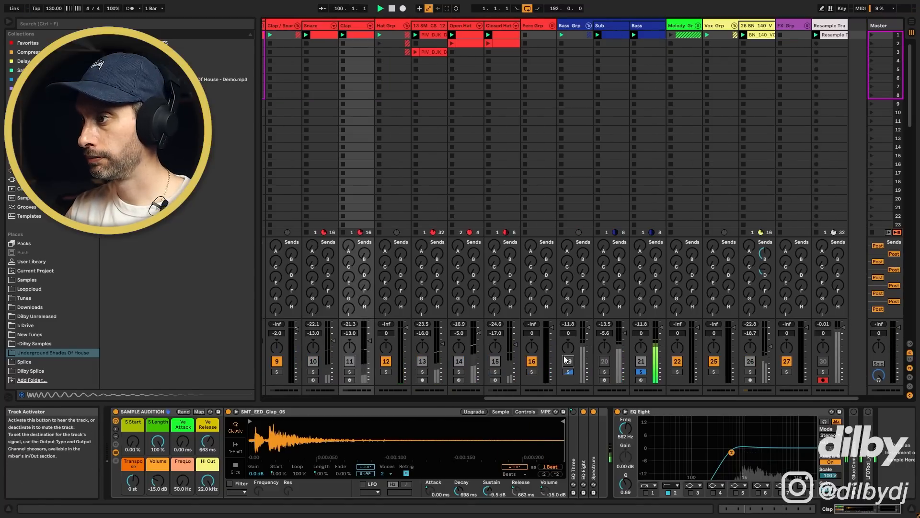
click(567, 361)
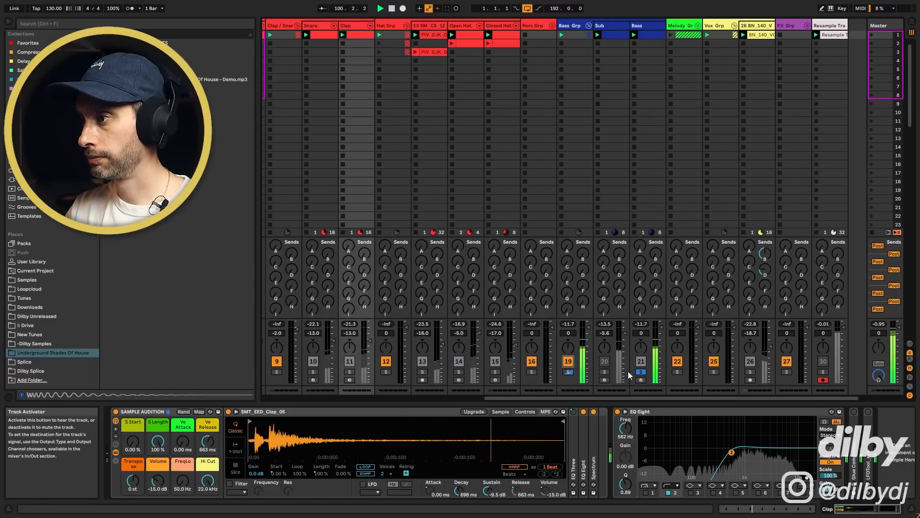
Step: Take the Bass out of solo and play the full mix, comparing it with the soloed Resample reference track
key(space)
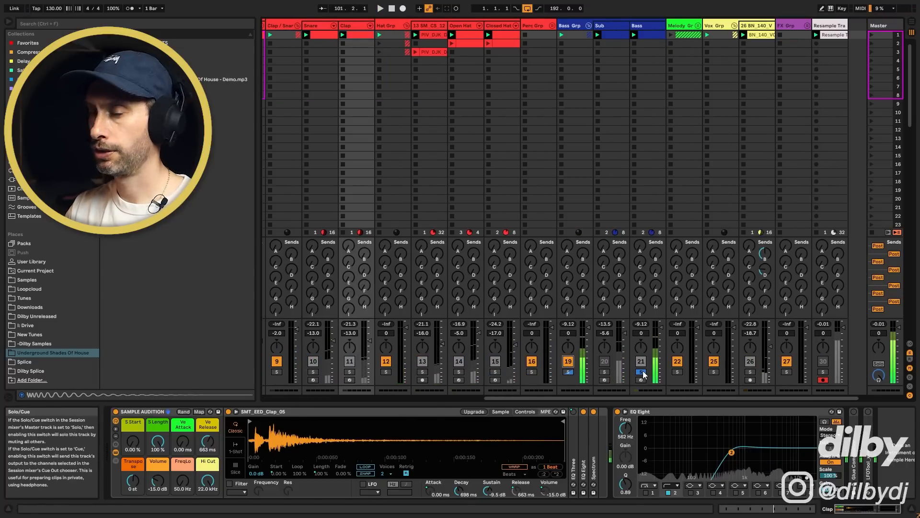
click(642, 372)
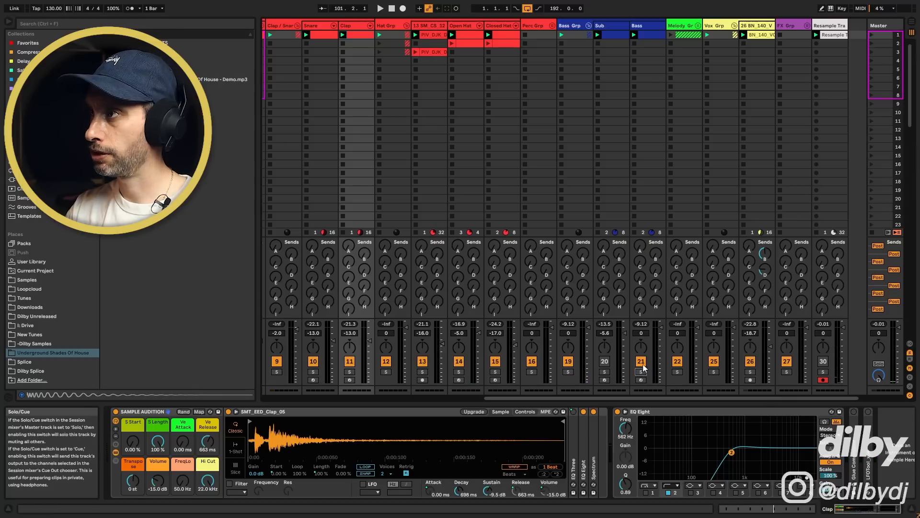
key(space)
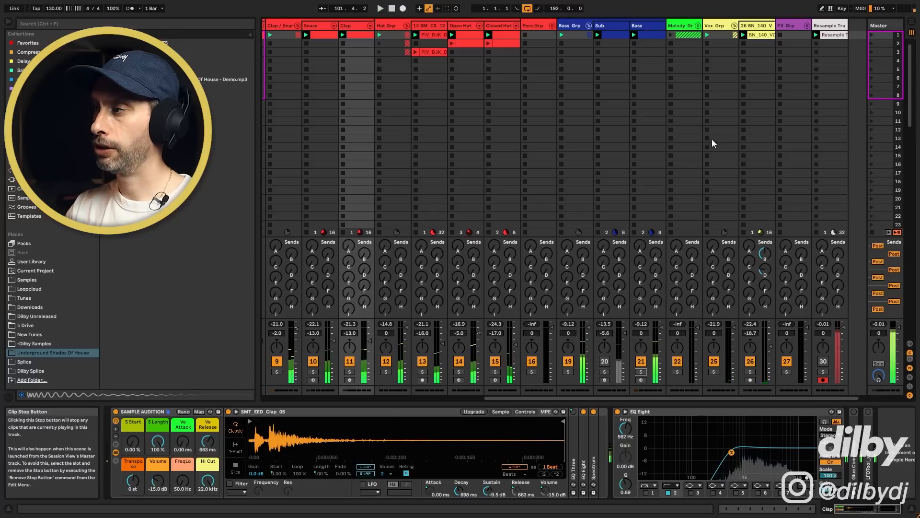
click(652, 44)
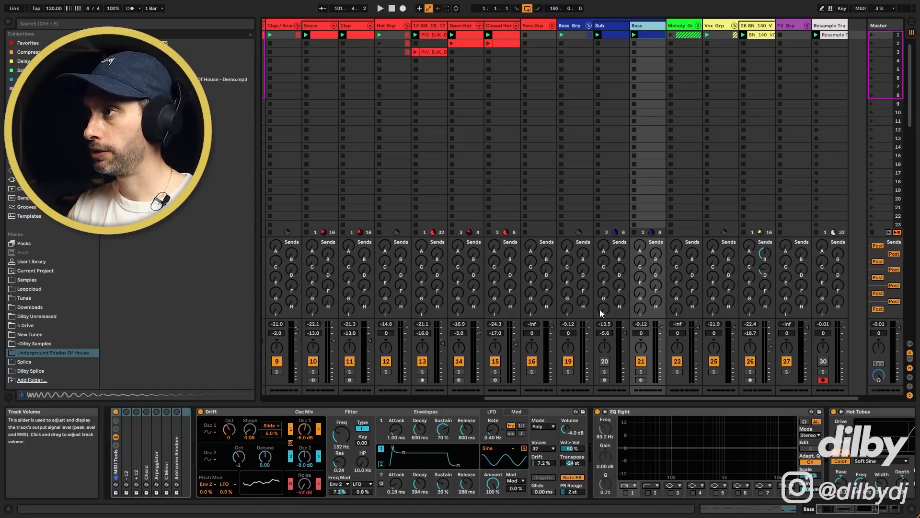
key(space)
click(823, 372)
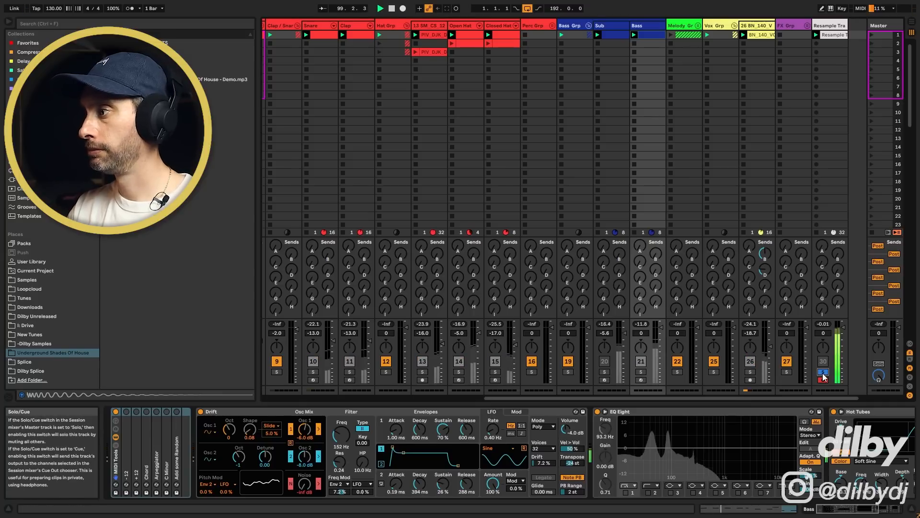
click(823, 373)
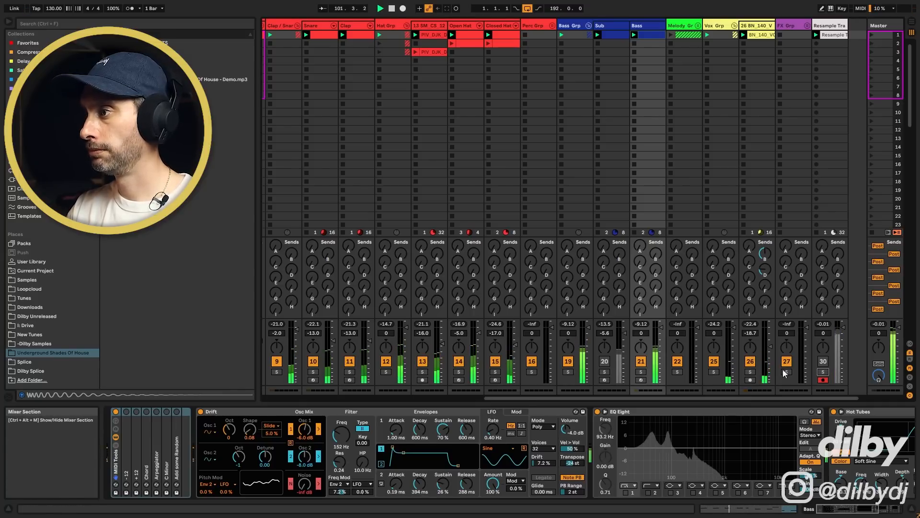
key(space)
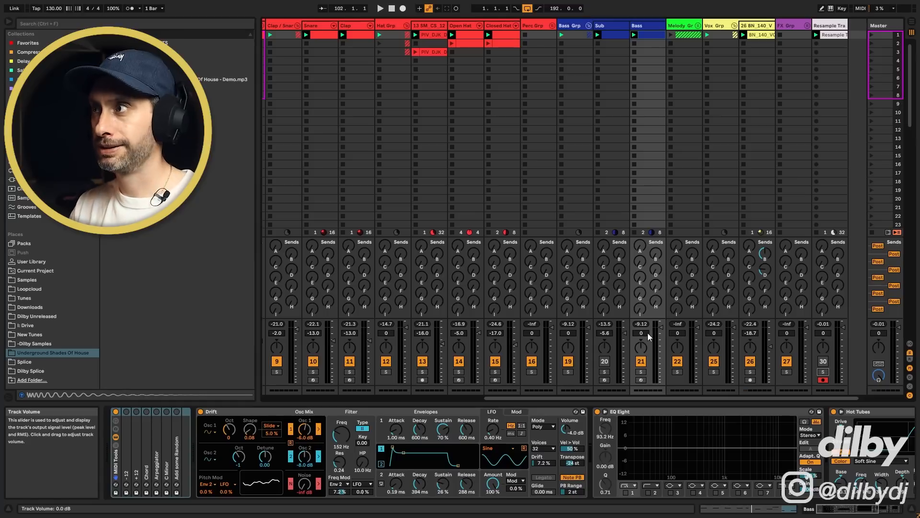
Step: Play the Sub track soloed and examine its Drift synth settings
click(604, 26)
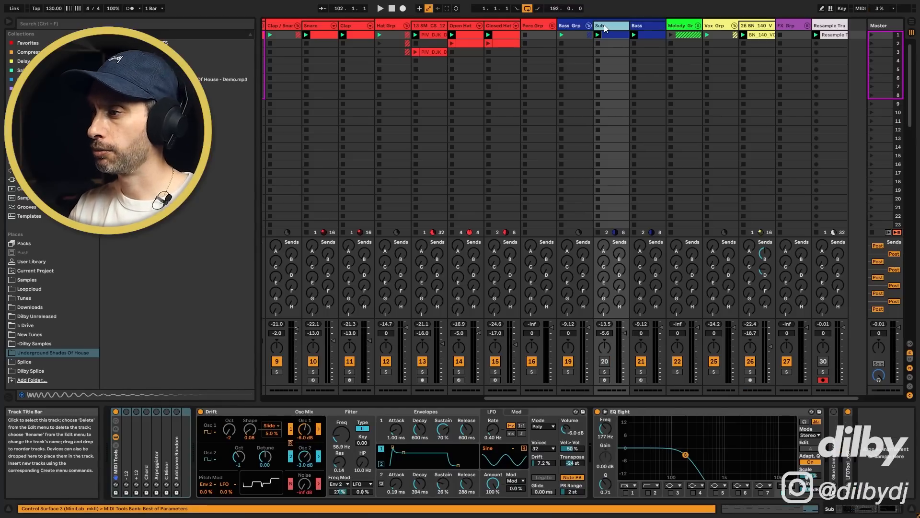
click(605, 372)
key(space)
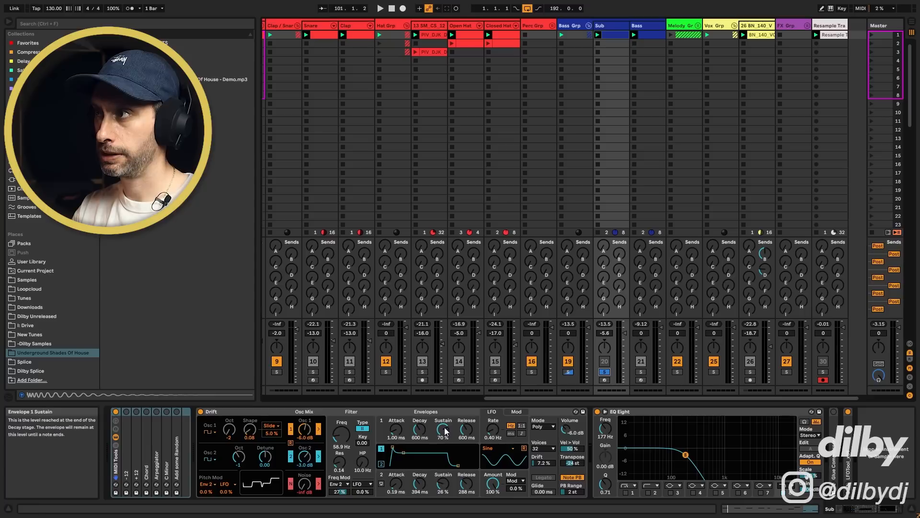
Step: Solo the Bass track and audition Drift's oscillators separately, first with oscillator 2 off and again with oscillator 1 off
click(651, 26)
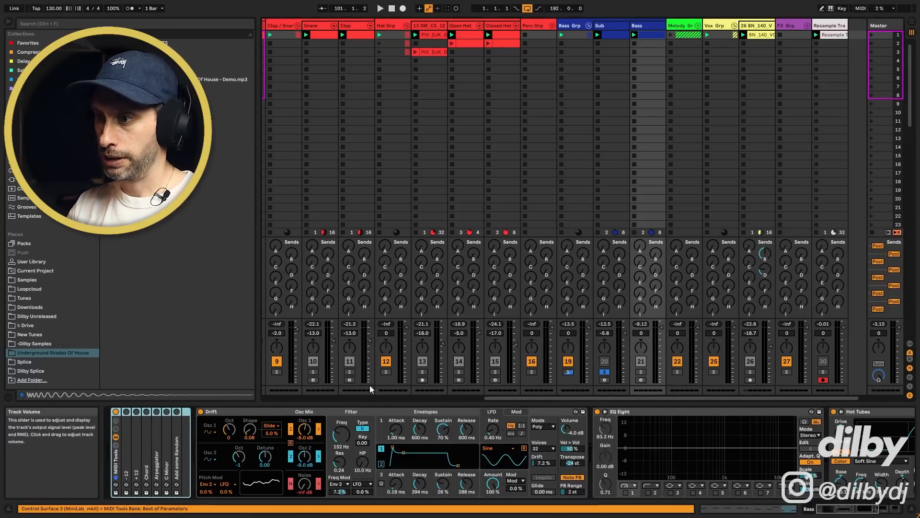
click(641, 372)
key(space)
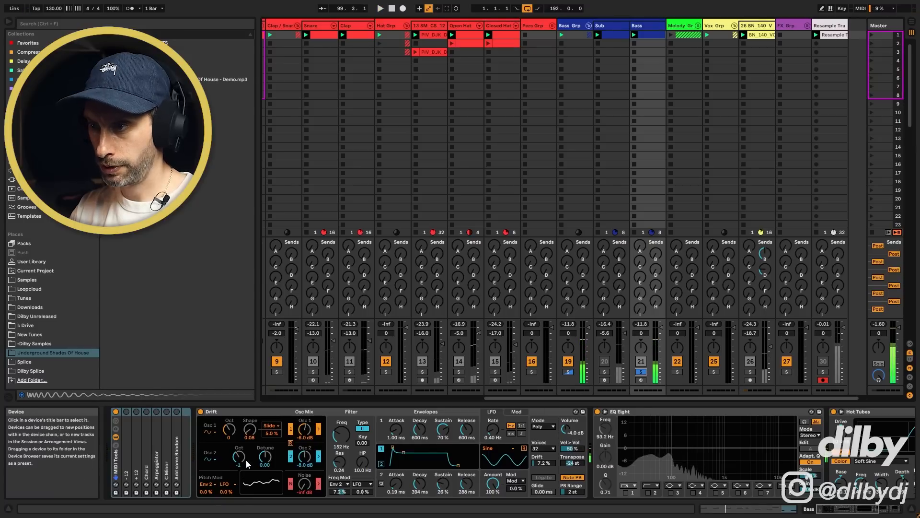
click(290, 456)
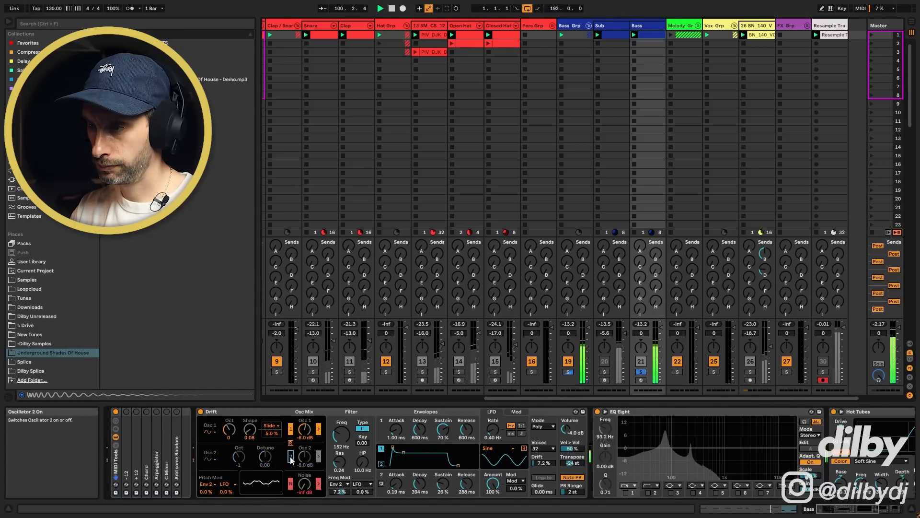
click(290, 458)
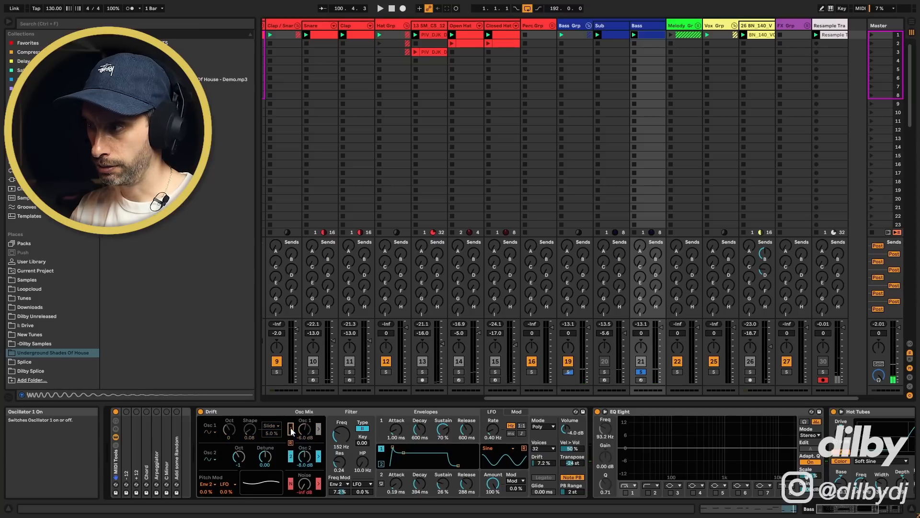
click(290, 429)
key(space)
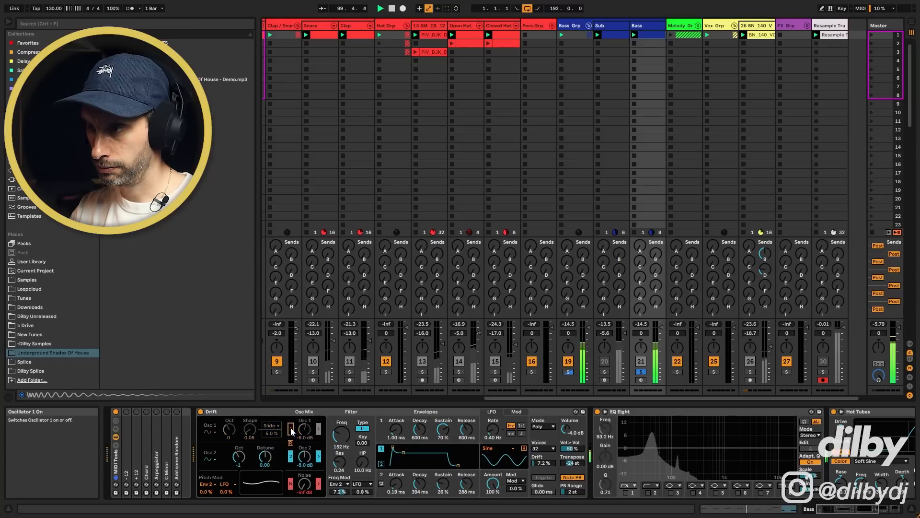
Step: Turn both Drift oscillators back on, give oscillator 2 a square wave, and play the Bass before unsoloing it
click(291, 429)
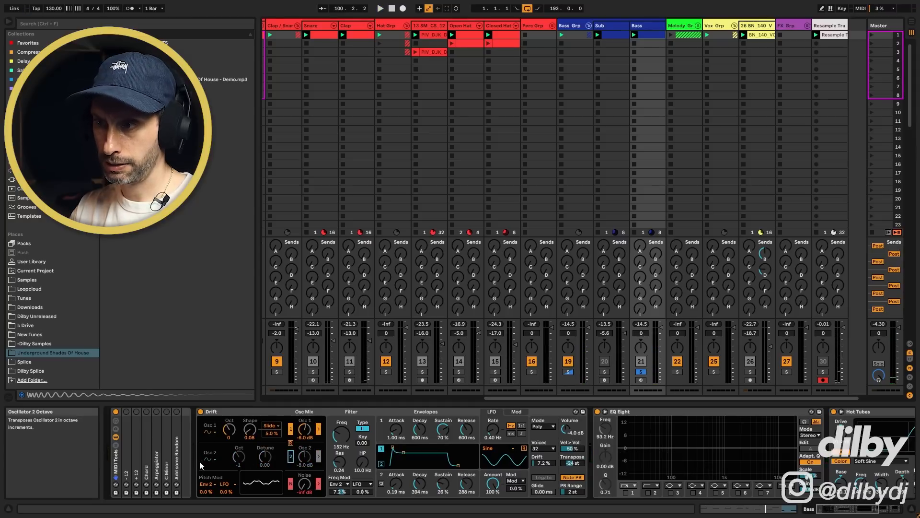
click(290, 455)
key(space)
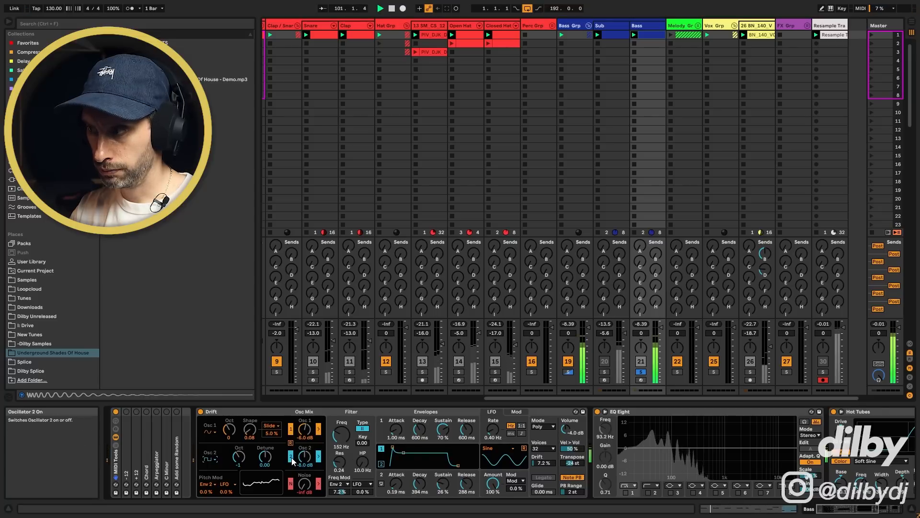
click(641, 372)
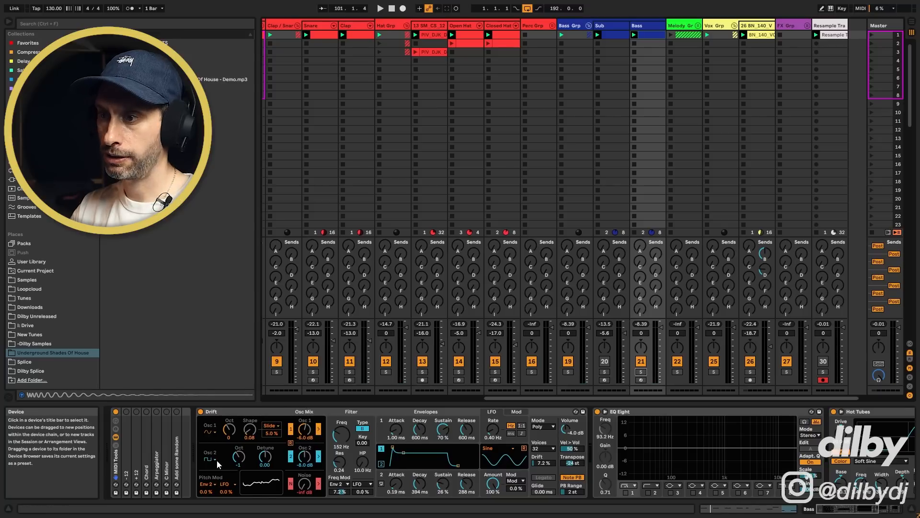
Step: Duplicate the Bass track, solo the duplicate and launch its first clip
click(653, 26)
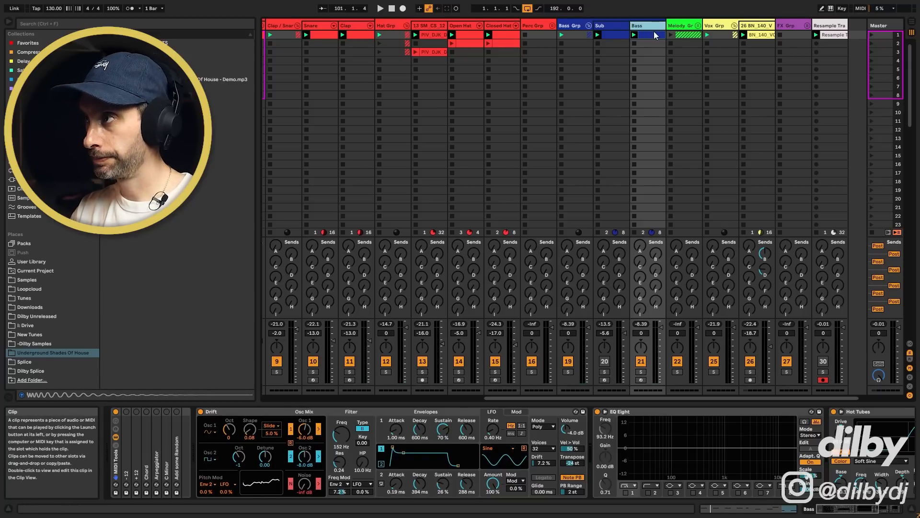
key(ctrl+d)
click(648, 24)
click(684, 26)
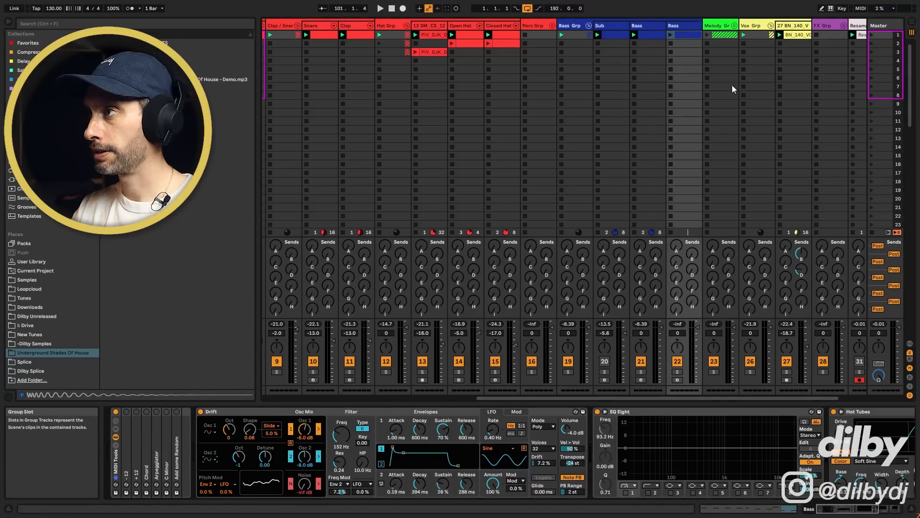
click(677, 372)
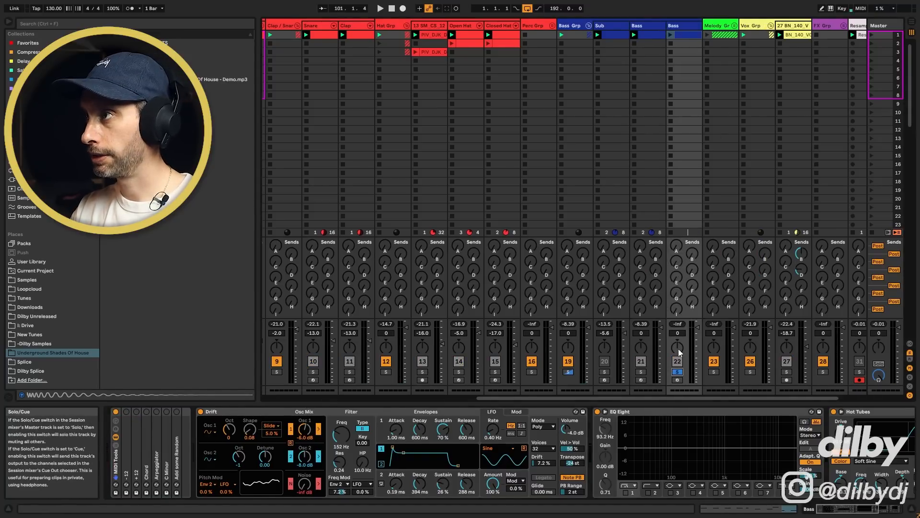
click(671, 35)
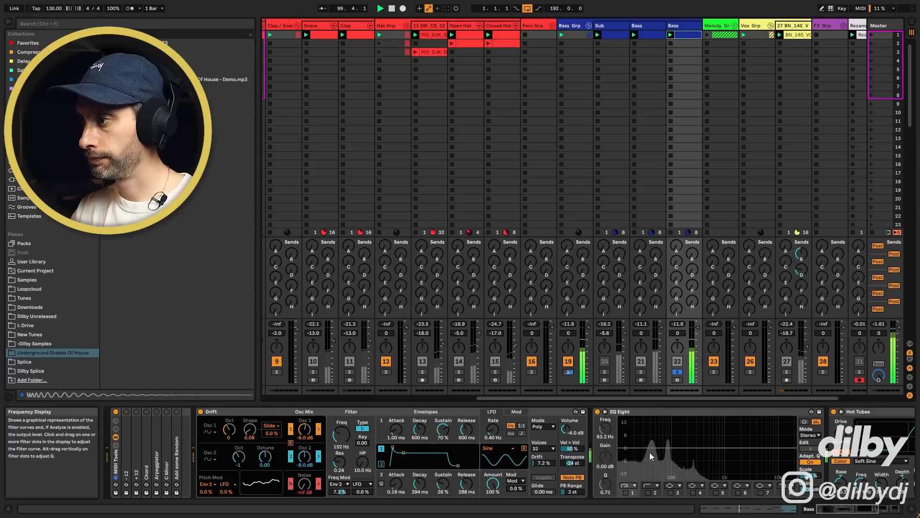
Step: Low-cut the duplicated Bass at 144 Hz with EQ Eight's filter 2 and place the EQ after the Glue Compressor
click(648, 493)
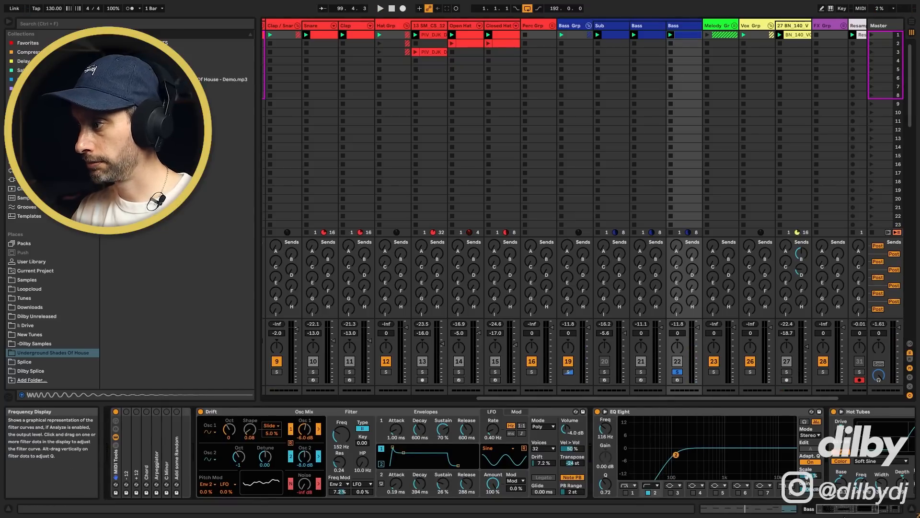
drag(845, 509, 879, 509)
click(410, 412)
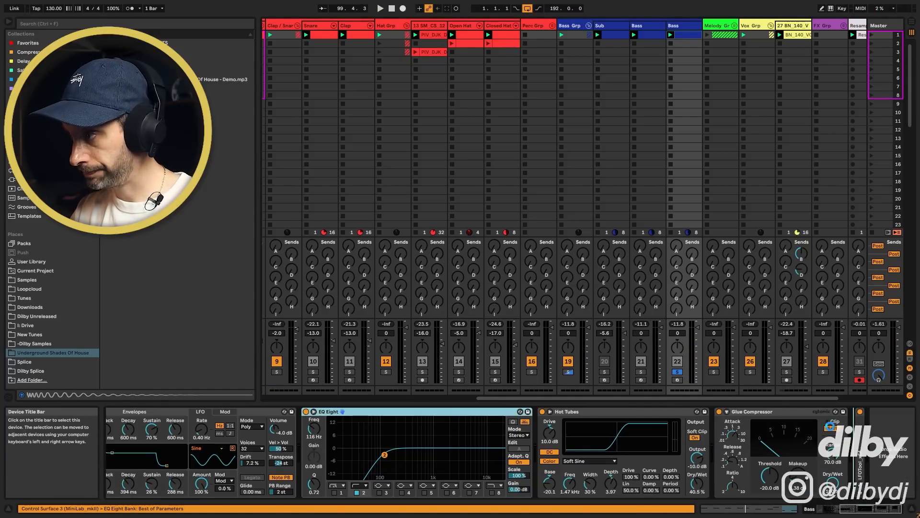
drag(410, 412, 785, 426)
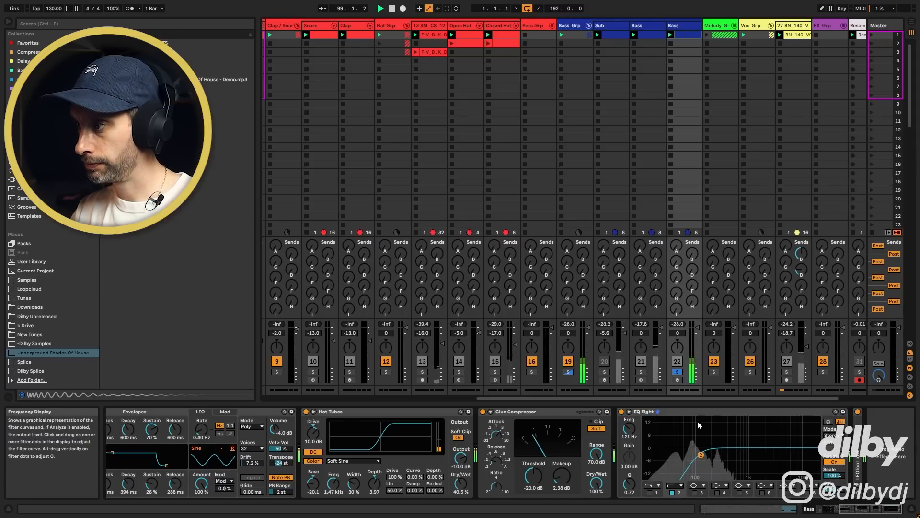
drag(702, 454, 704, 453)
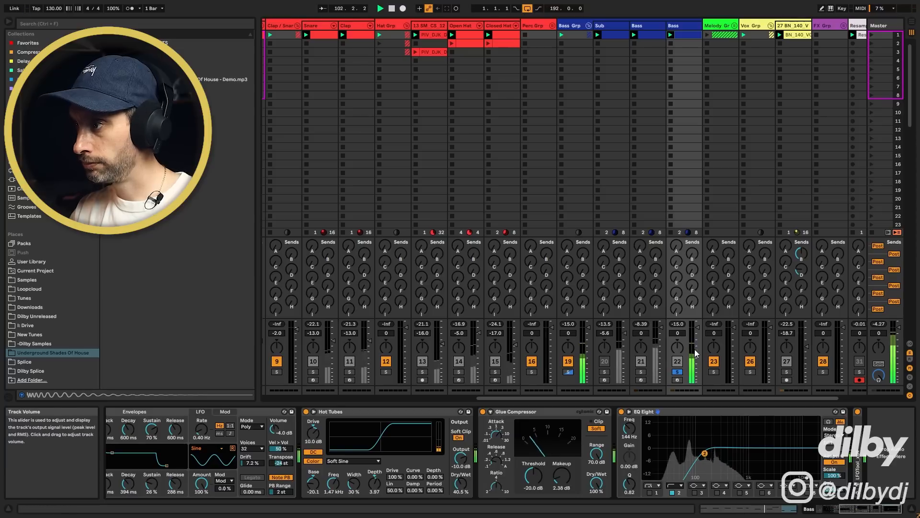
Step: Deactivate the original Bass track, raise the duplicate's Hot Tubes Dry/Wet to 54.8 %, and unsolo the duplicate to play it in the mix
click(643, 360)
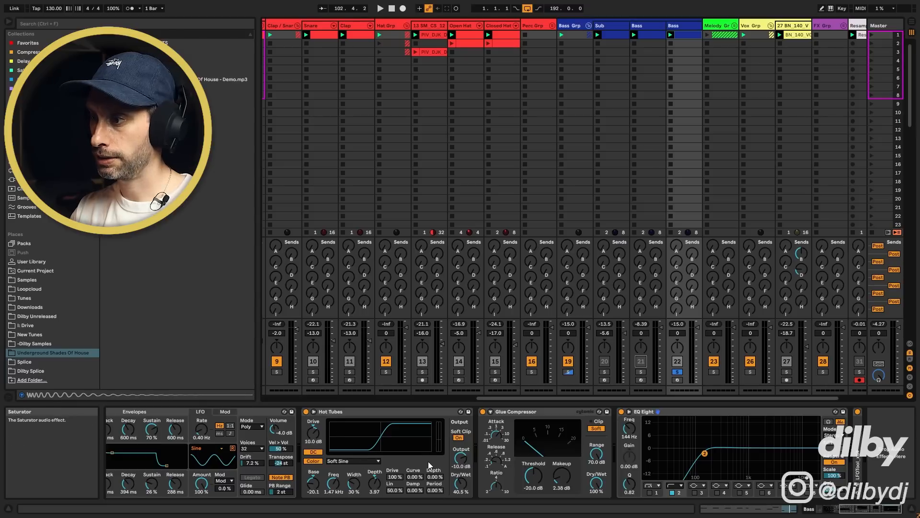
key(space)
drag(462, 485, 462, 472)
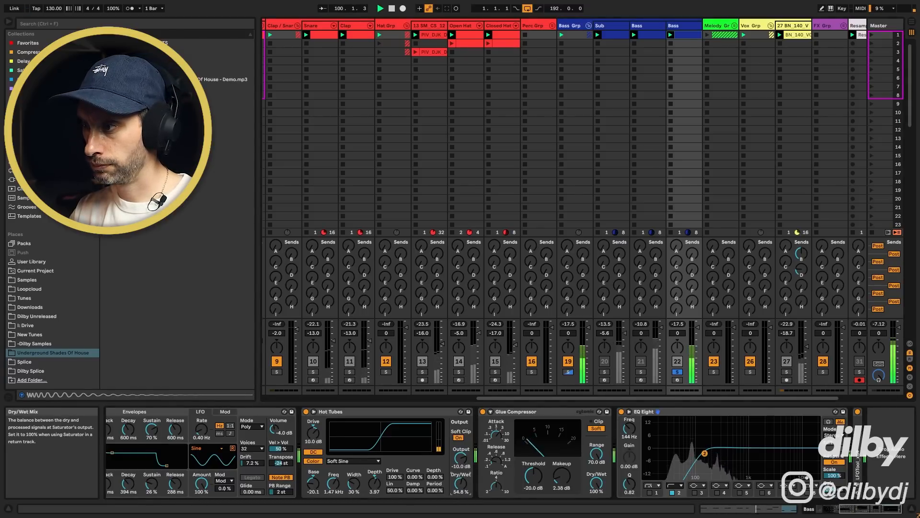
click(677, 372)
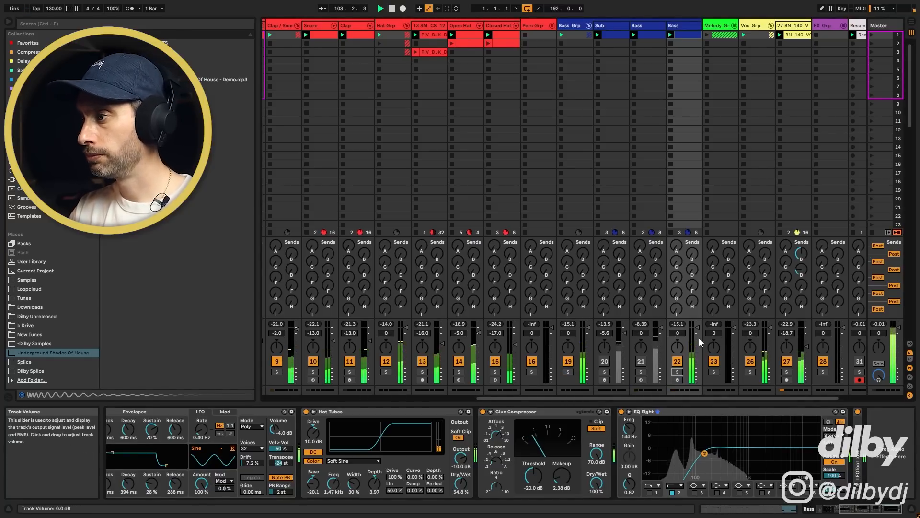
Step: Boost the duplicated Bass by 4.34 dB at 445 Hz with EQ Eight's filter 3
click(694, 492)
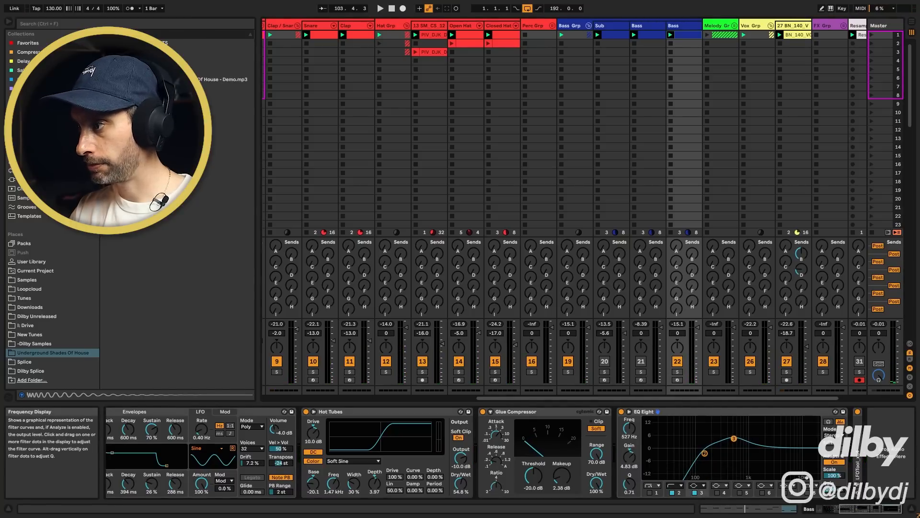
key(space)
drag(734, 437, 730, 439)
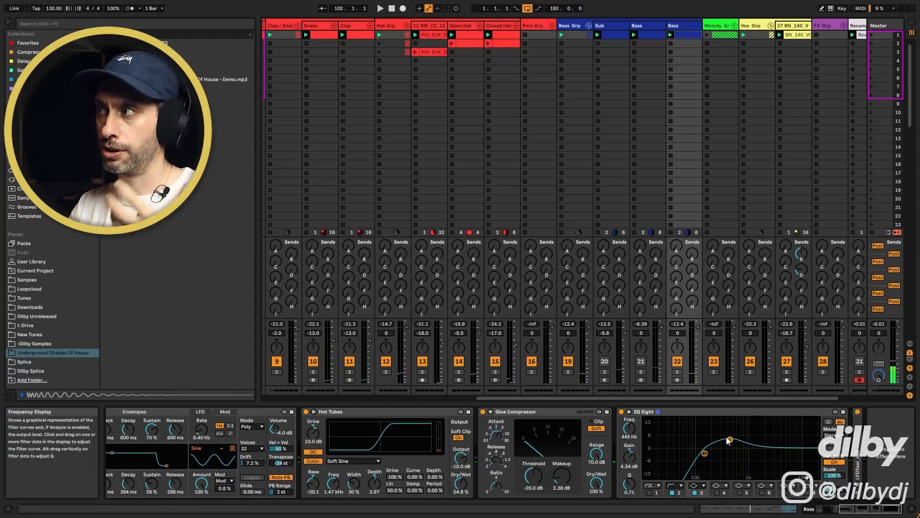
Step: Make another copy of the original Bass track inside the Bass group
click(645, 26)
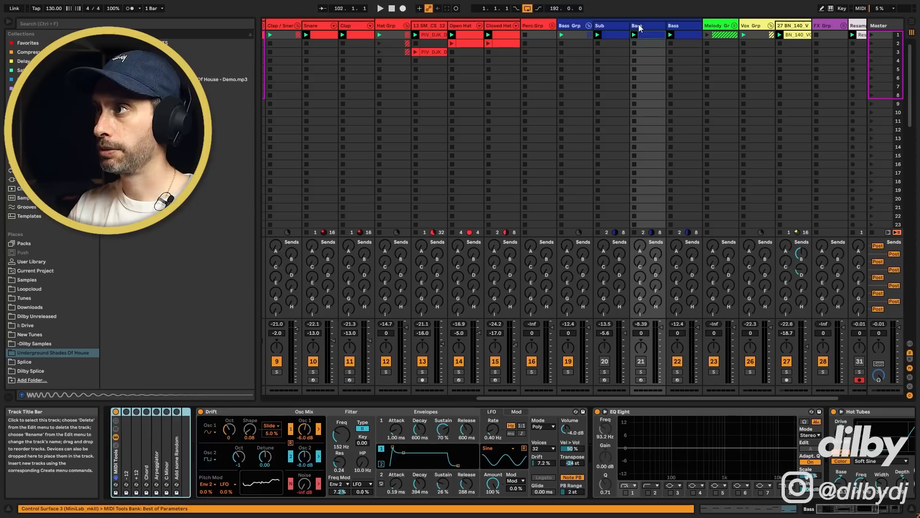
drag(645, 24, 681, 34)
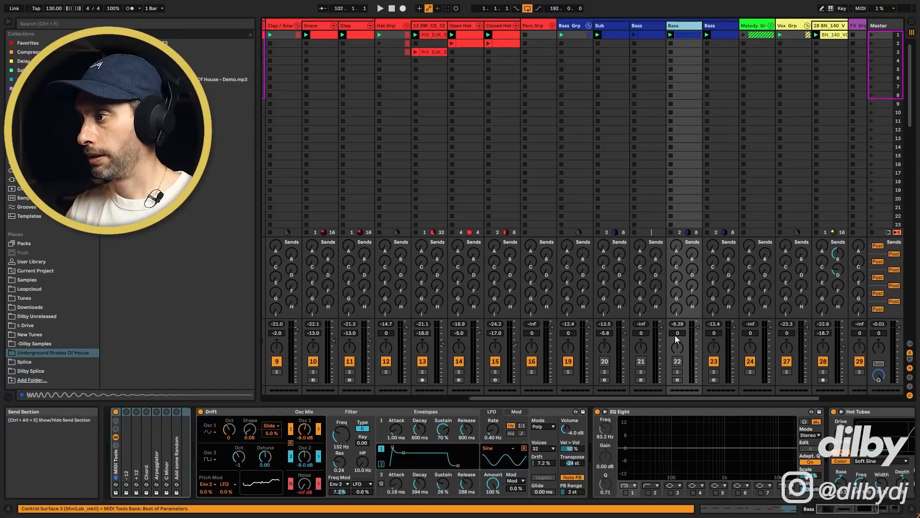
Step: Set Drift's oscillator 1 on Bass track 22 to a square wave and lower the low-pass frequency to 74.6 Hz while playing it soloed
click(214, 432)
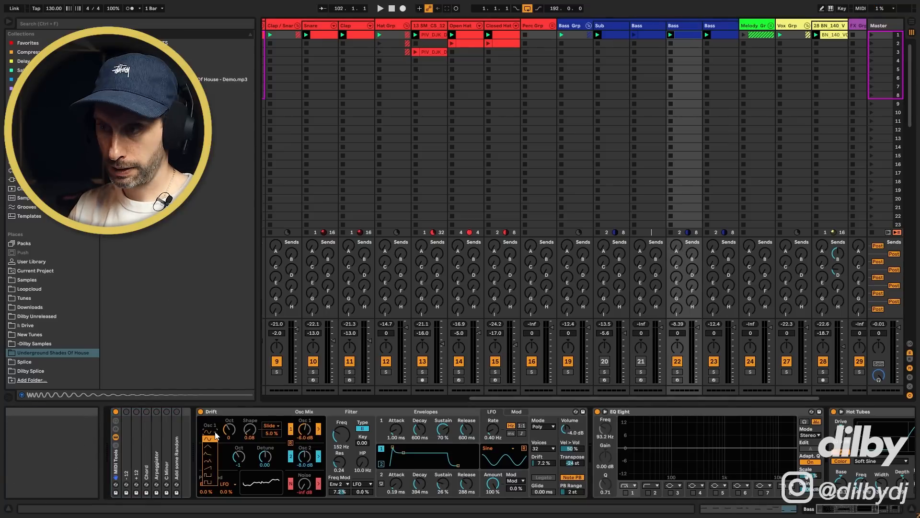
click(211, 485)
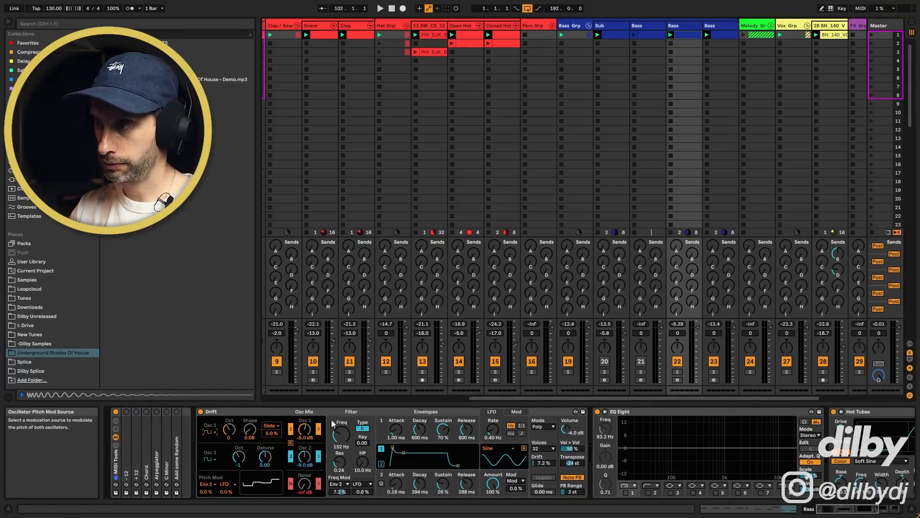
click(677, 371)
key(space)
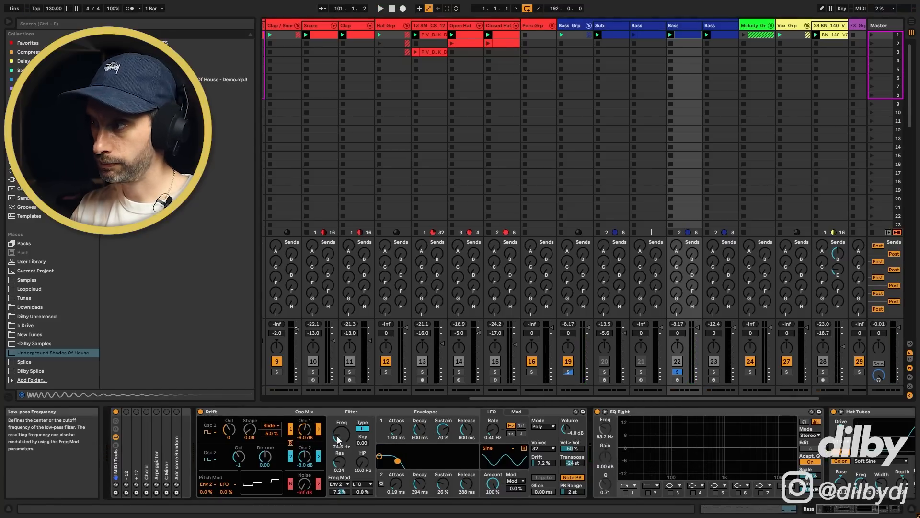
Step: Refine Drift on soloed Bass track 22: envelope 2 release 443 ms, filter resonance 0.14, frequency 87.9 Hz and frequency modulation 9.9 %
key(space)
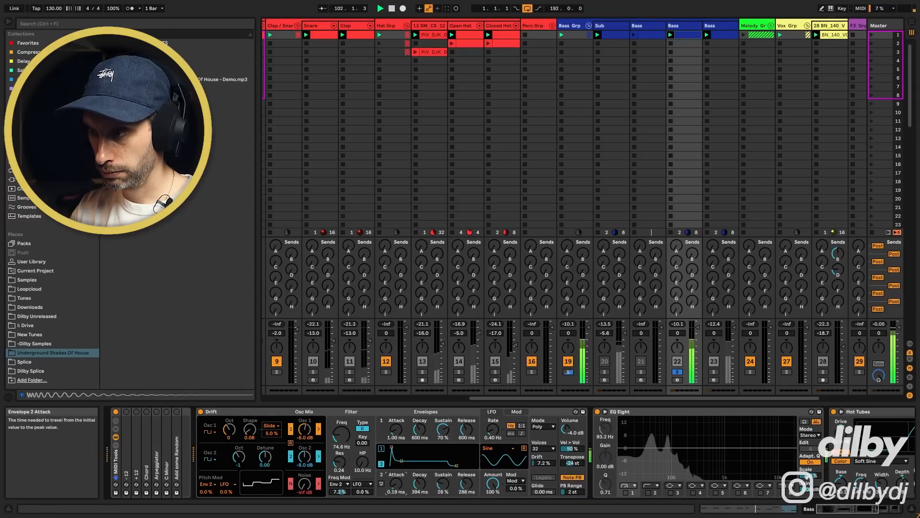
drag(466, 482, 466, 474)
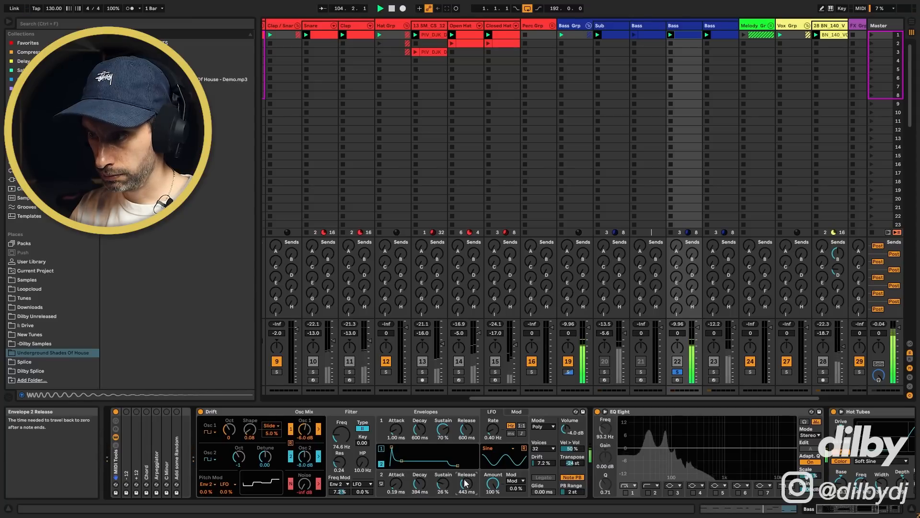
drag(344, 490, 339, 466)
drag(341, 434, 341, 431)
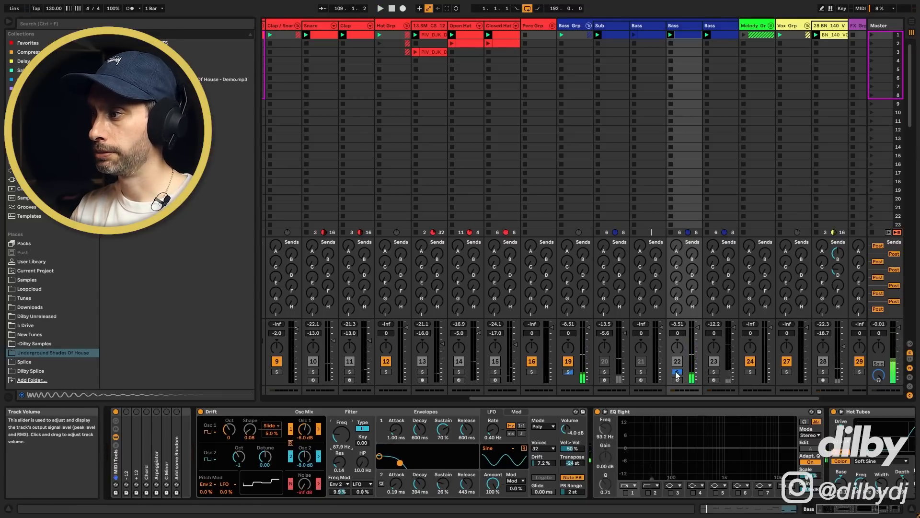
Step: Audition Bass track 23 soloed, select it to show its devices, and switch off Bass track 22
scroll(674, 462, right, 5)
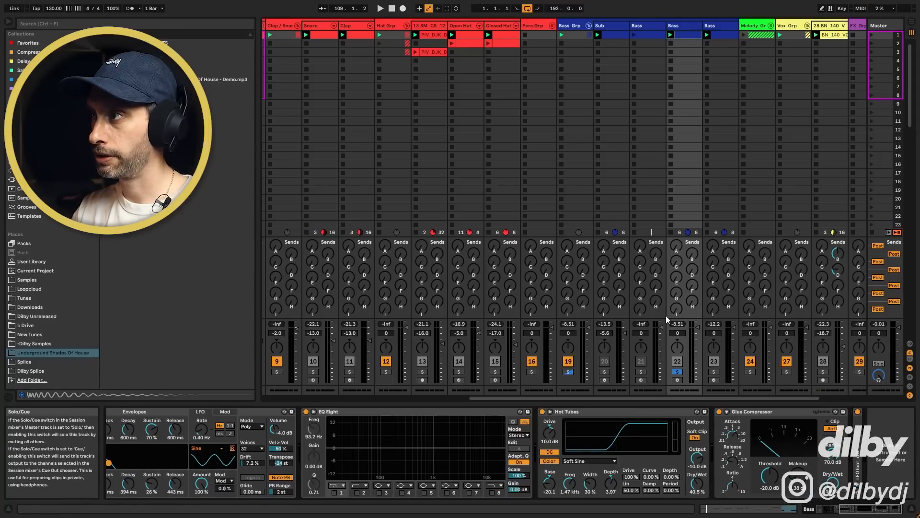
click(714, 371)
key(space)
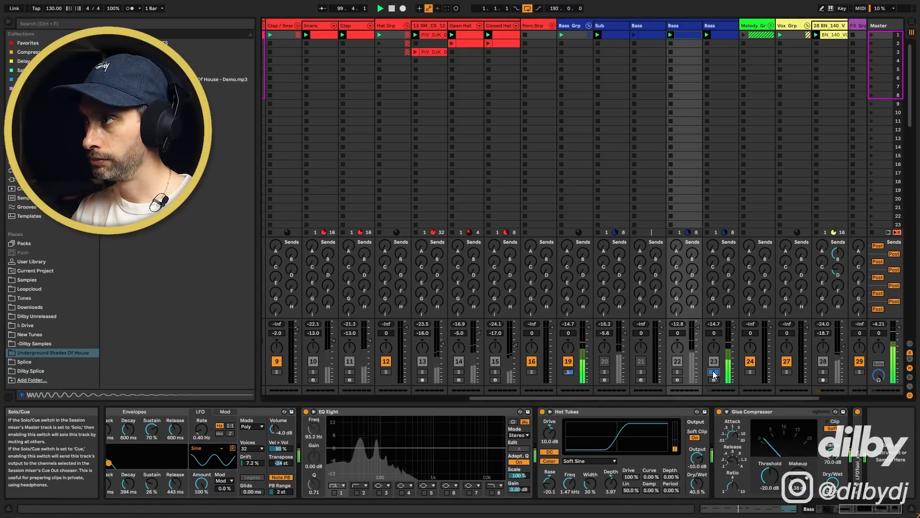
click(720, 26)
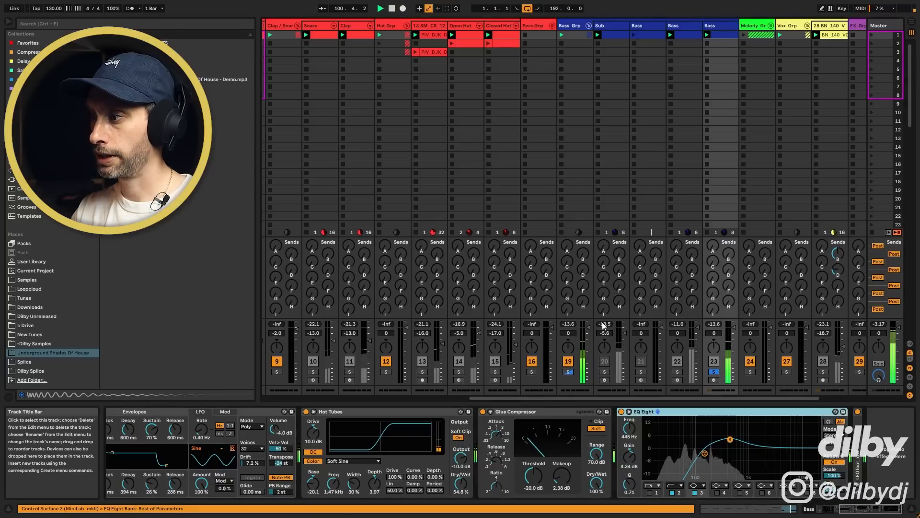
click(678, 362)
key(space)
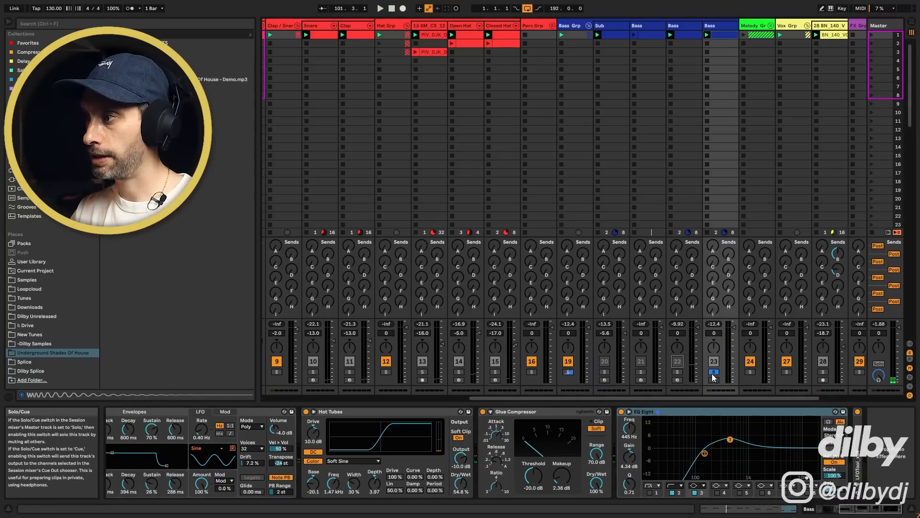
Step: Unsolo Bass track 23, reactivate Bass track 22, and balance track 22's volume at -7.0 dB while the full mix plays
click(715, 372)
drag(698, 326, 698, 370)
click(679, 361)
key(space)
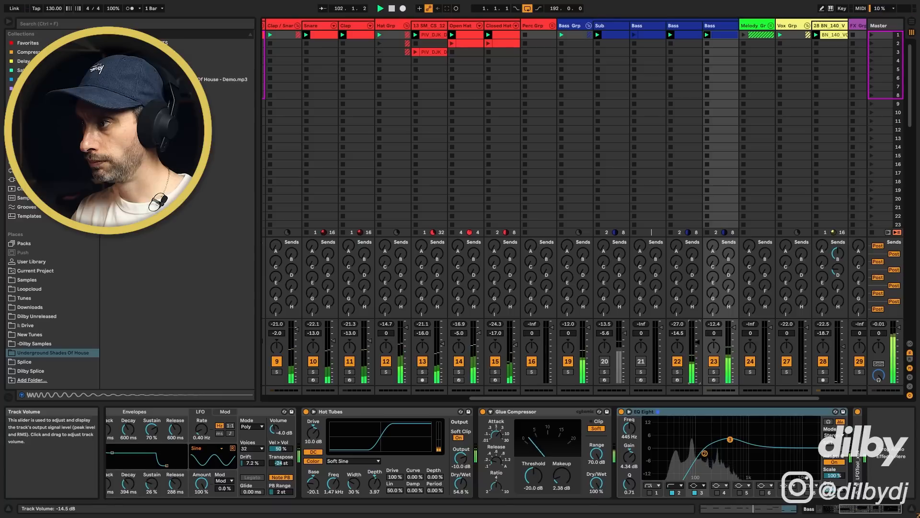
drag(698, 342, 697, 335)
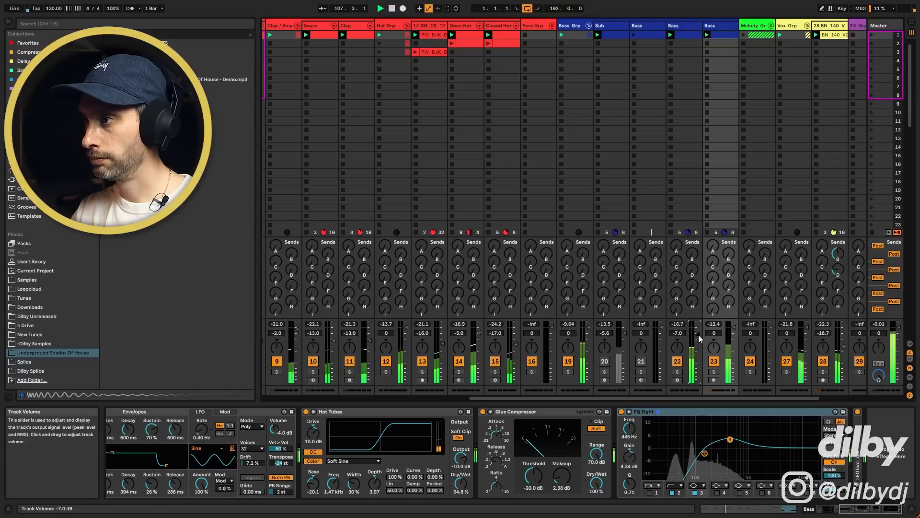
Step: Solo the Bass group, inspect its waveform in the Master's Oszillos Mega Scope, and return to Bass track 23
click(568, 371)
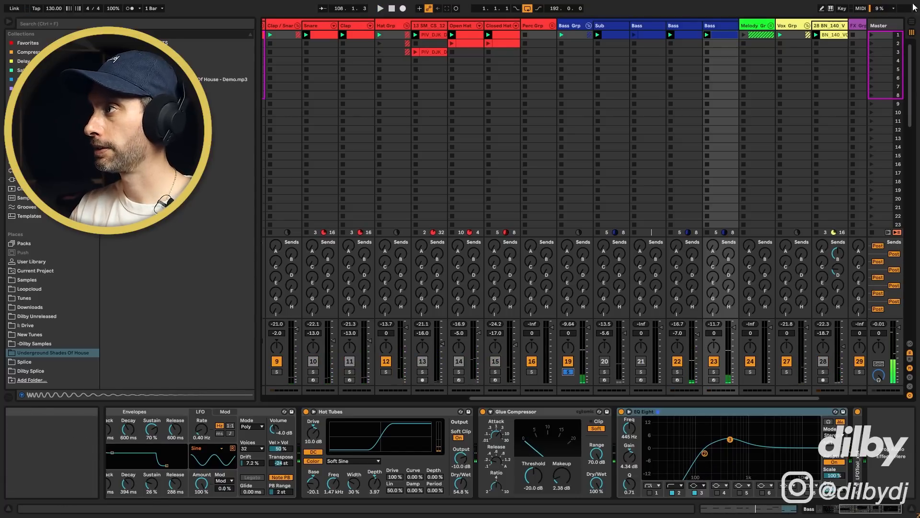
click(886, 28)
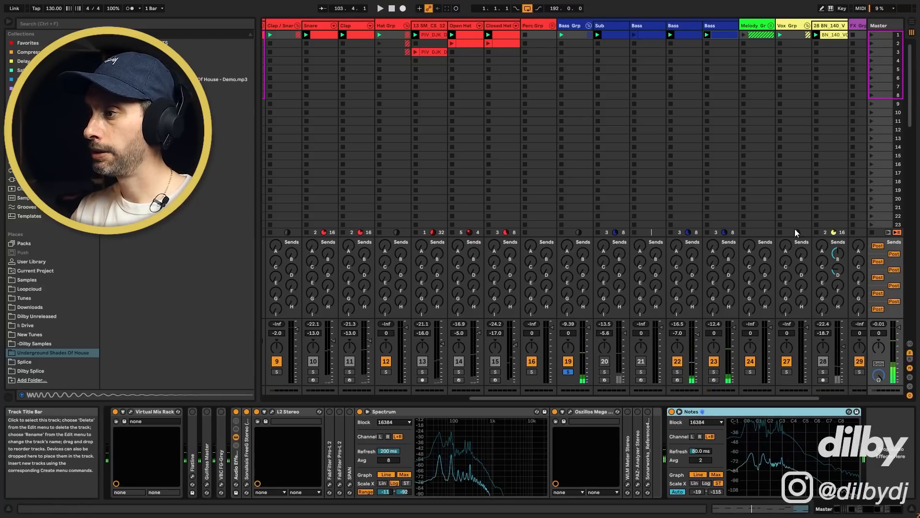
click(570, 411)
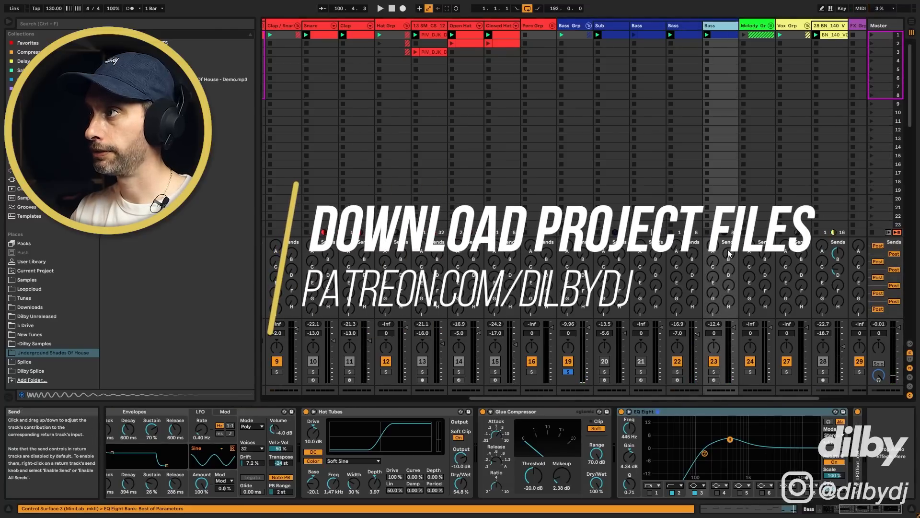
double_click(721, 28)
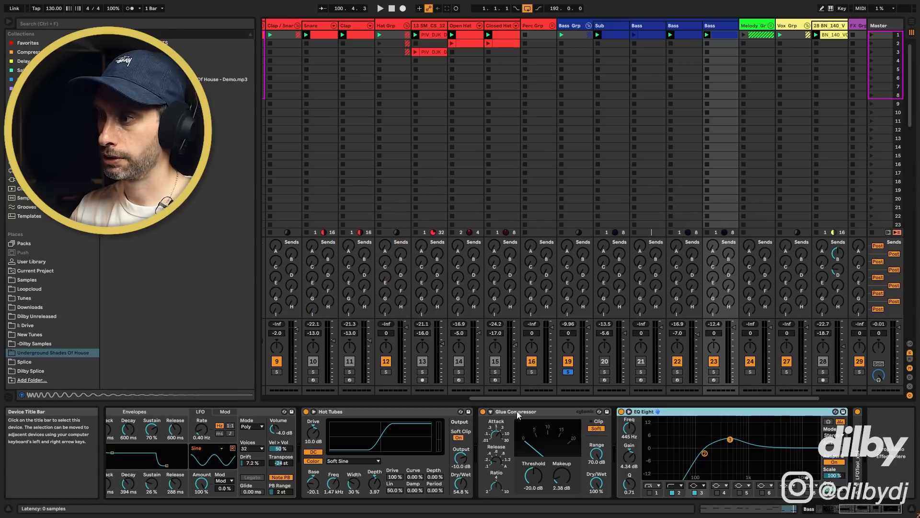
Step: Duplicate the Glue Compressor on Bass track 23 and set the copy's range to 0 dB and threshold to -40.0 dB
click(517, 411)
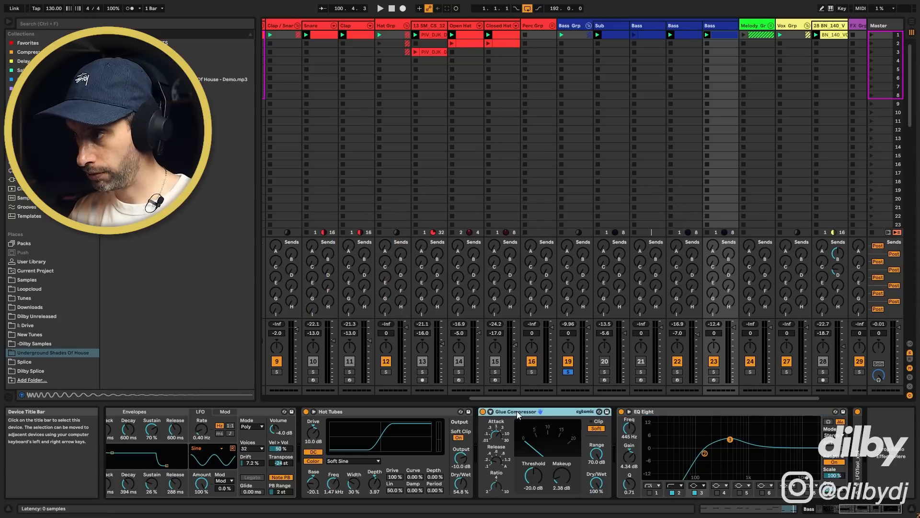
key(ctrl+d)
drag(738, 462, 739, 508)
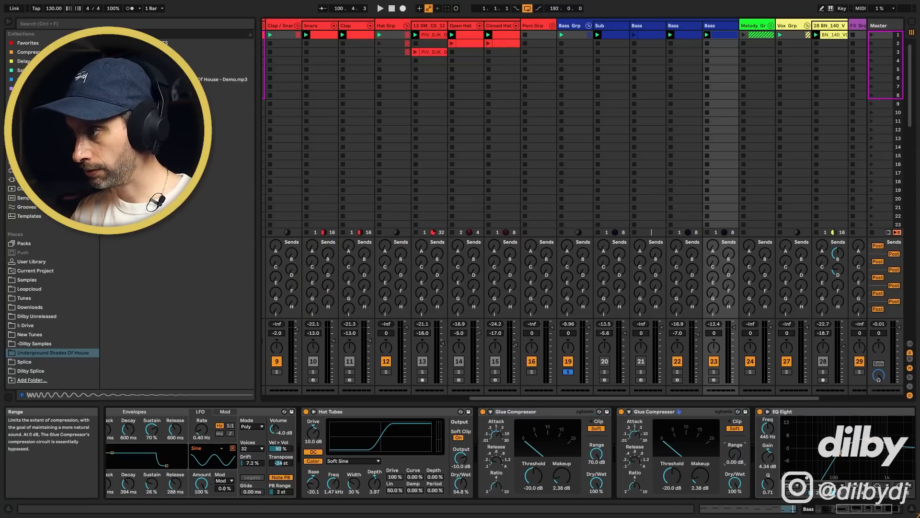
drag(686, 474, 687, 499)
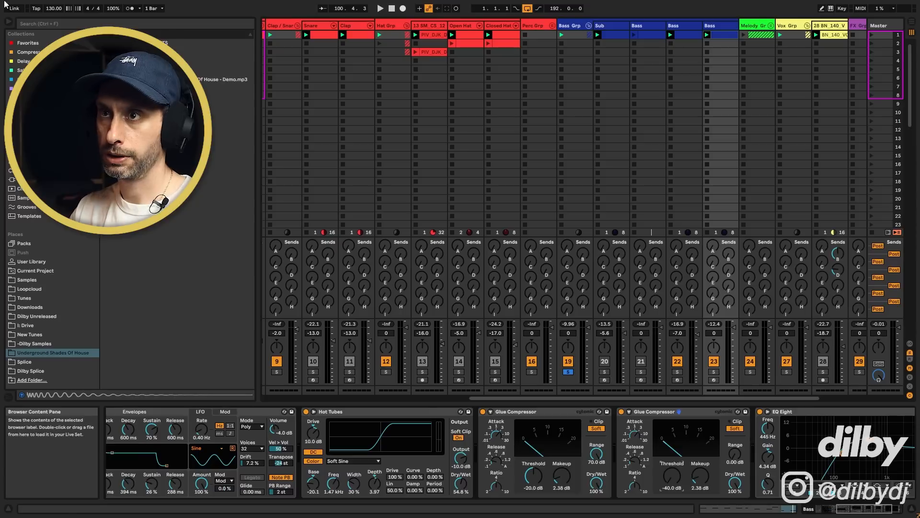
Step: Add a Utility after the second Glue Compressor and raise that compressor's makeup gain to 12.1 dB during playback
click(27, 43)
mouse_move(230, 79)
mouse_down()
mouse_move(679, 343)
mouse_move(755, 434)
mouse_up()
key(space)
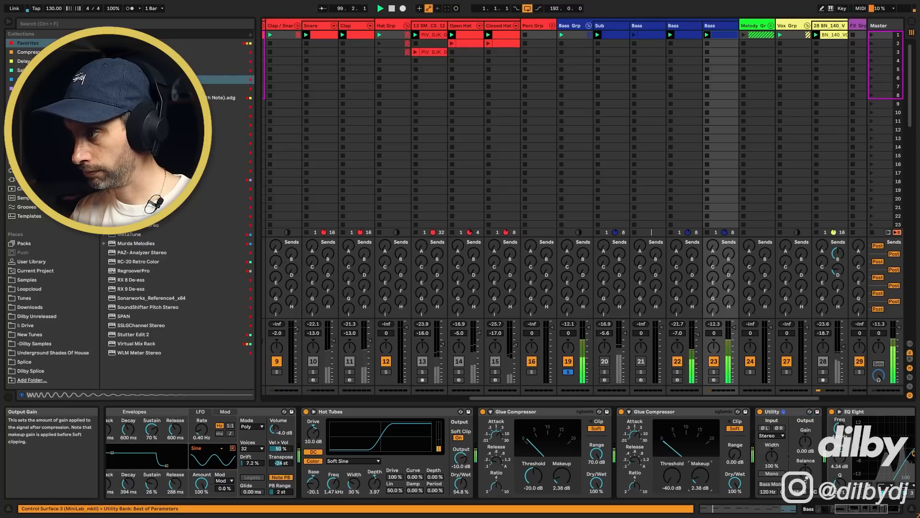
drag(700, 474, 700, 470)
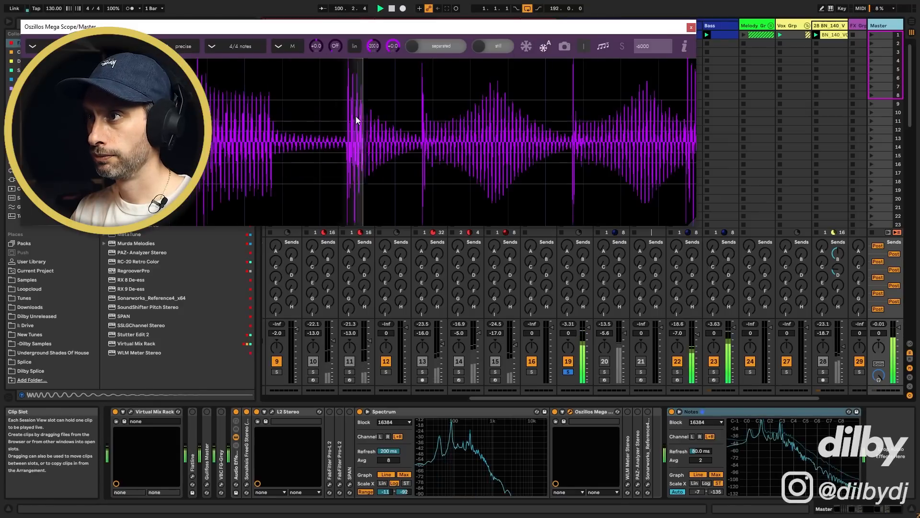
Step: Stop playback and set the gain of the Utility on Bass track 23 to -10 dB
key(space)
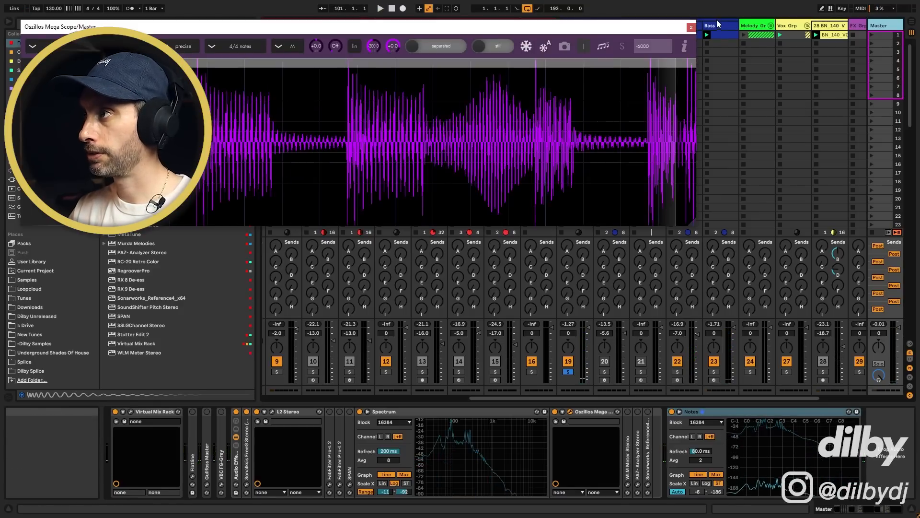
click(716, 26)
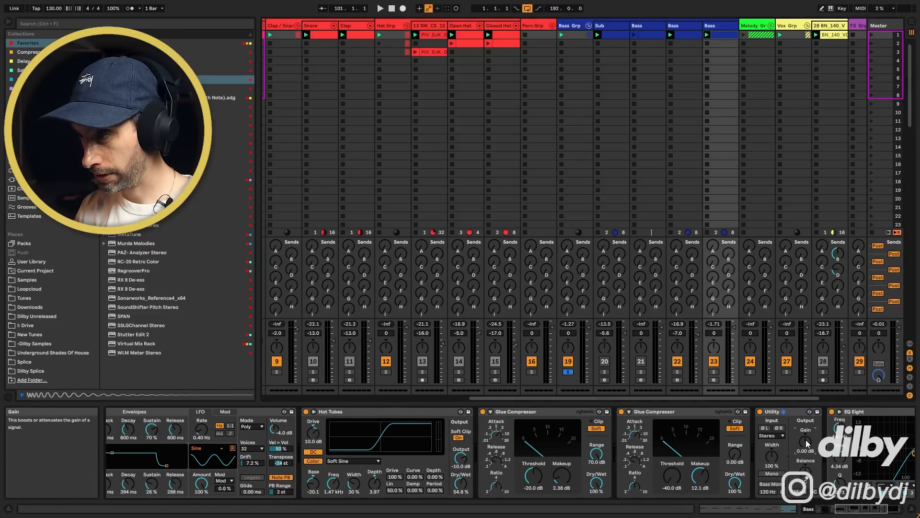
click(806, 440)
text(-10)
key(Return)
Step: Play the Bass group, check its waveform on the Master's oscilloscope, close the scope and reselect Bass track 23
key(space)
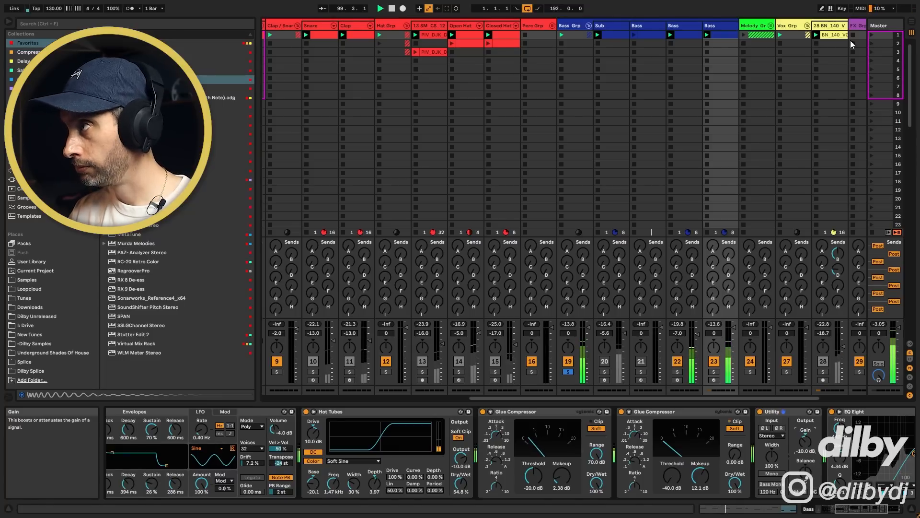
click(881, 25)
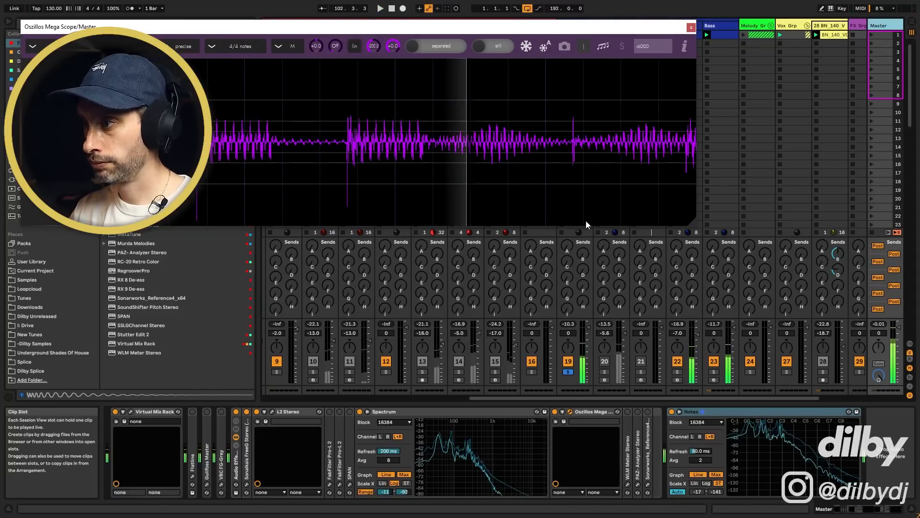
click(690, 28)
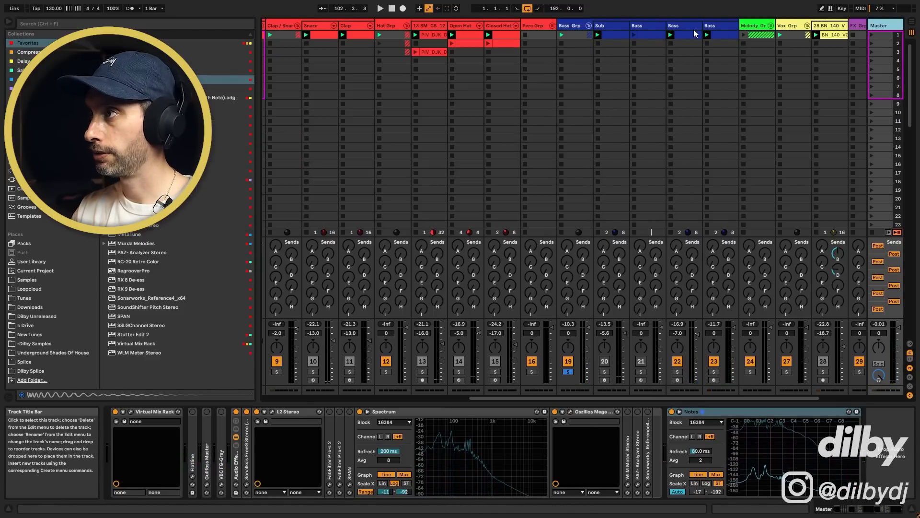
click(719, 28)
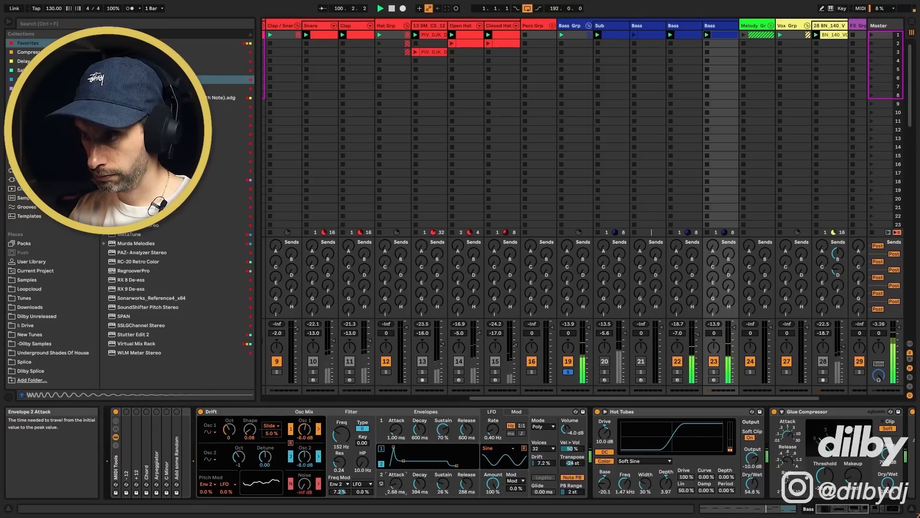
Step: Set Drift's attack on Bass track 23 to 1.33 ms for envelope 1 and 3.57 ms for envelope 2, checking on the Master's scope
drag(396, 484, 396, 480)
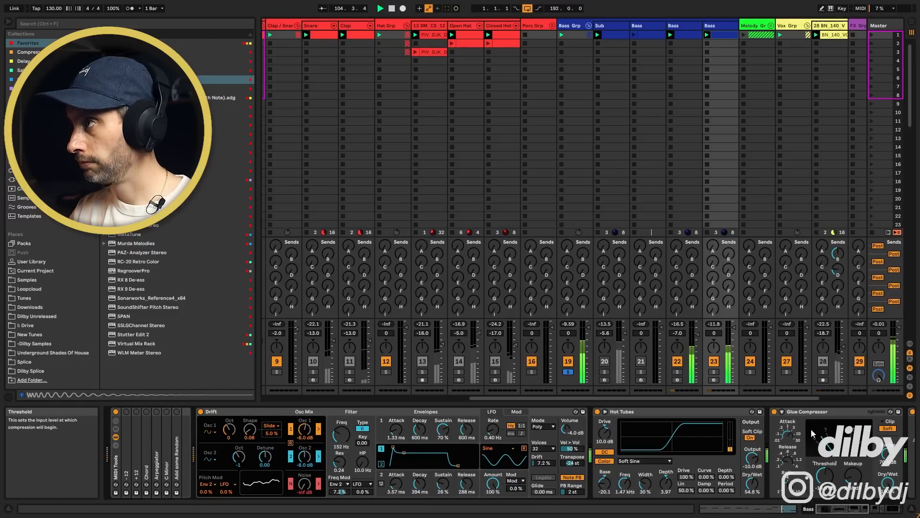
click(878, 26)
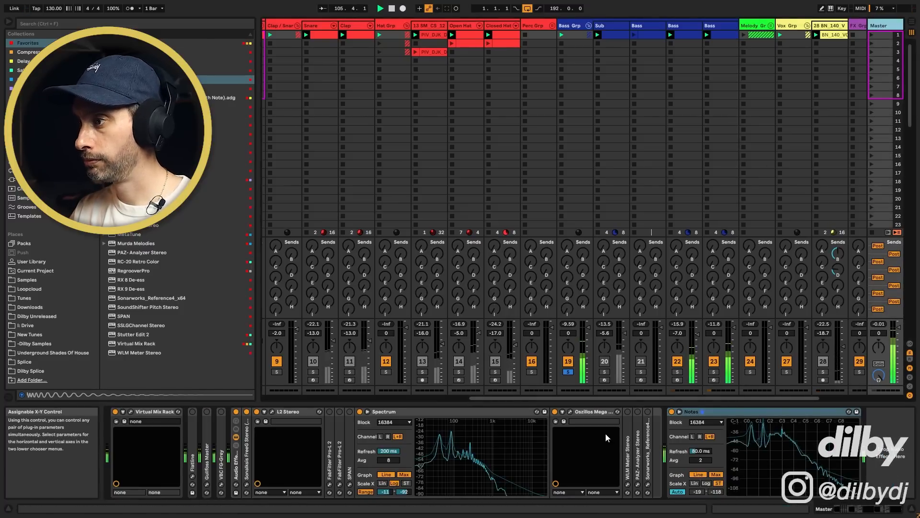
click(570, 413)
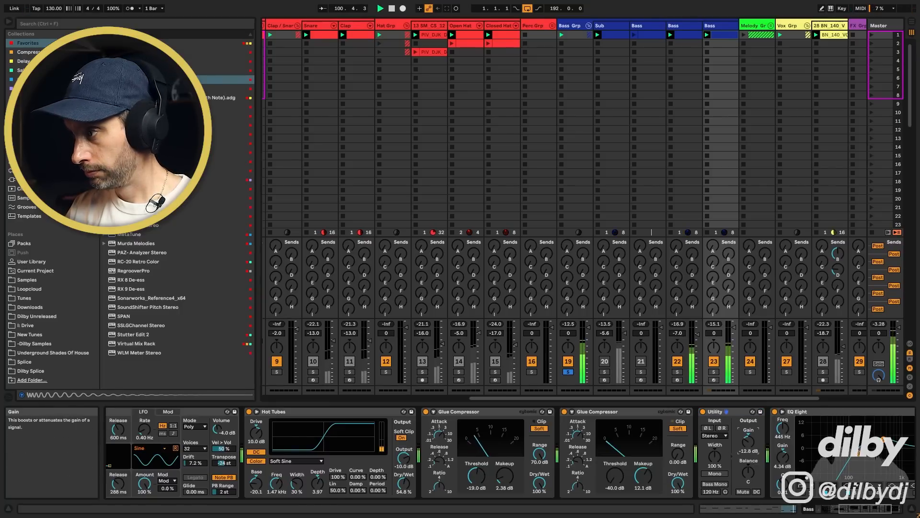
Step: Move the EQ Eight on Bass track 23 between the two Glue Compressors
click(875, 511)
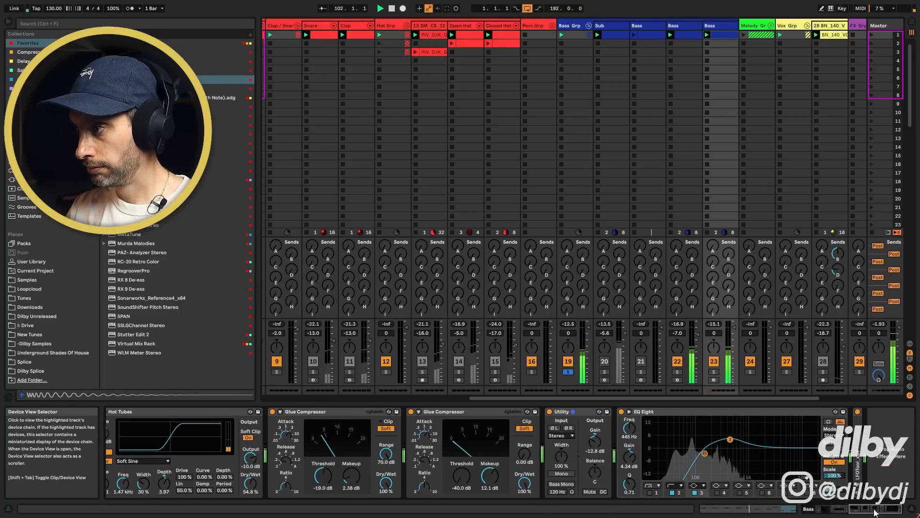
click(752, 411)
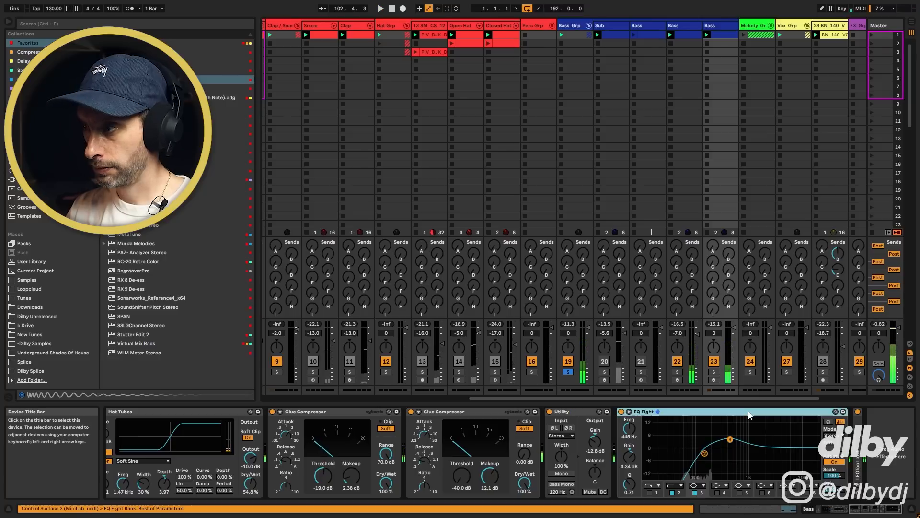
drag(647, 413, 433, 430)
drag(373, 427, 378, 428)
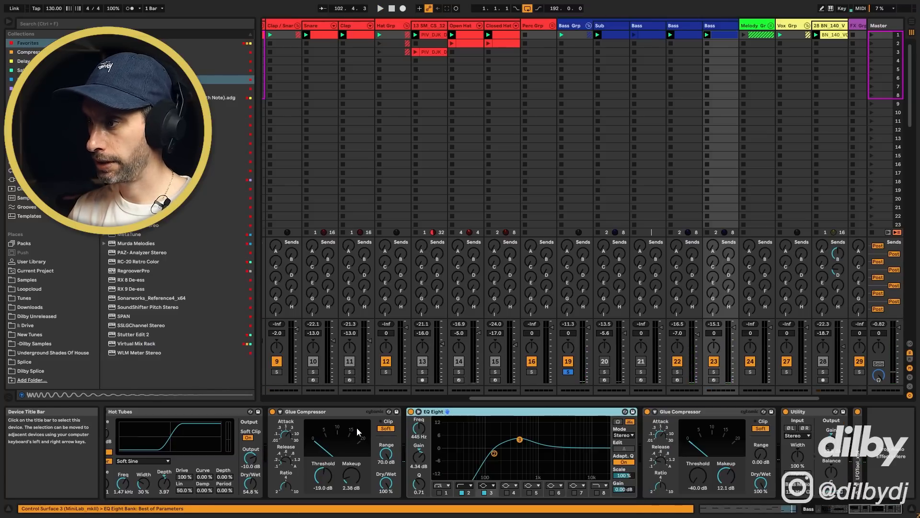
Step: Raise the second Glue Compressor's makeup gain to 19.0 dB while playing, and solo Bass track 23 to hear it
key(space)
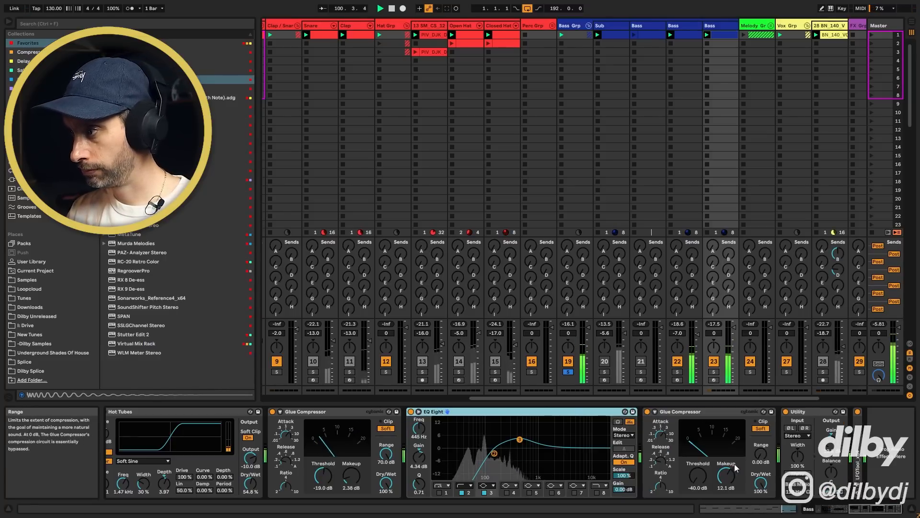
drag(725, 482, 726, 481)
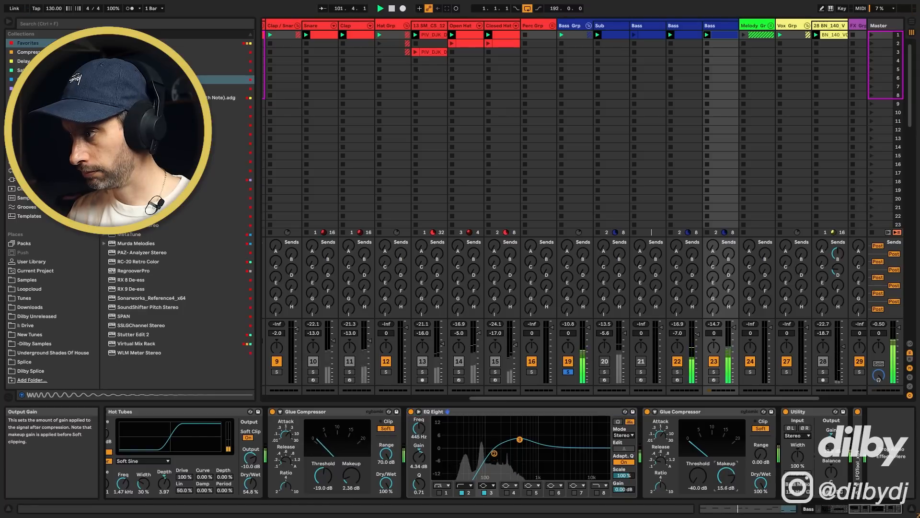
drag(725, 481, 725, 479)
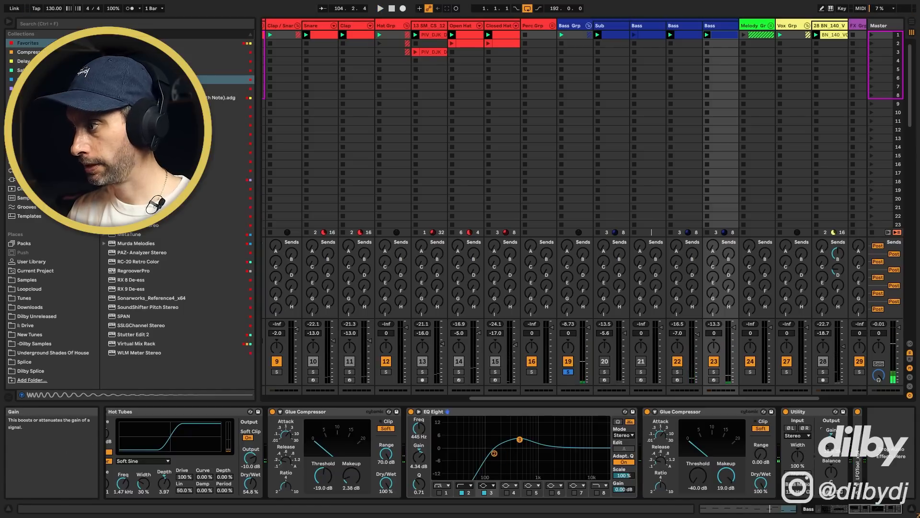
key(space)
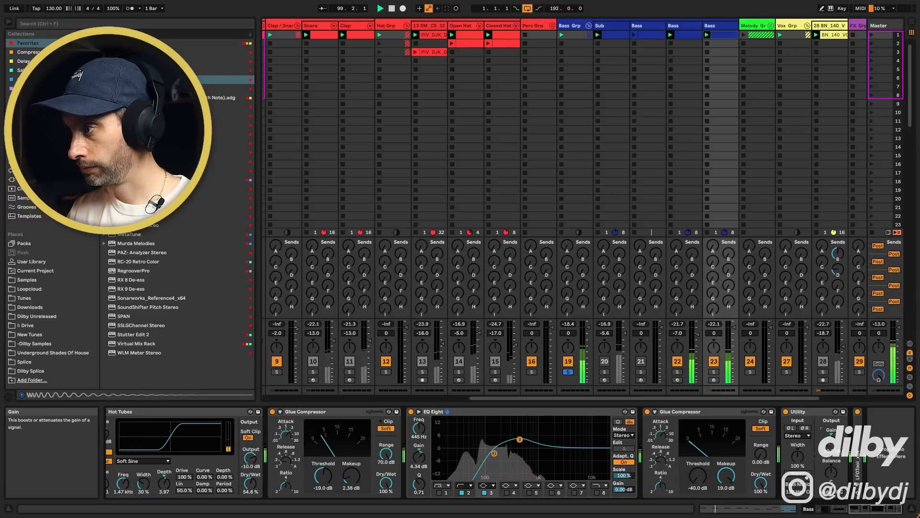
click(714, 373)
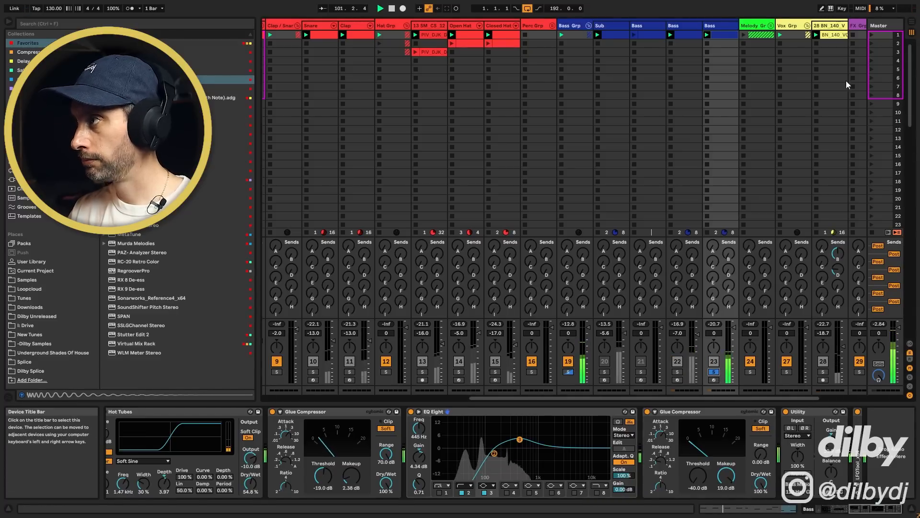
Step: Check the soloed bass waveform on the Master's Oszillos Mega Scope, and play the full mix
click(878, 27)
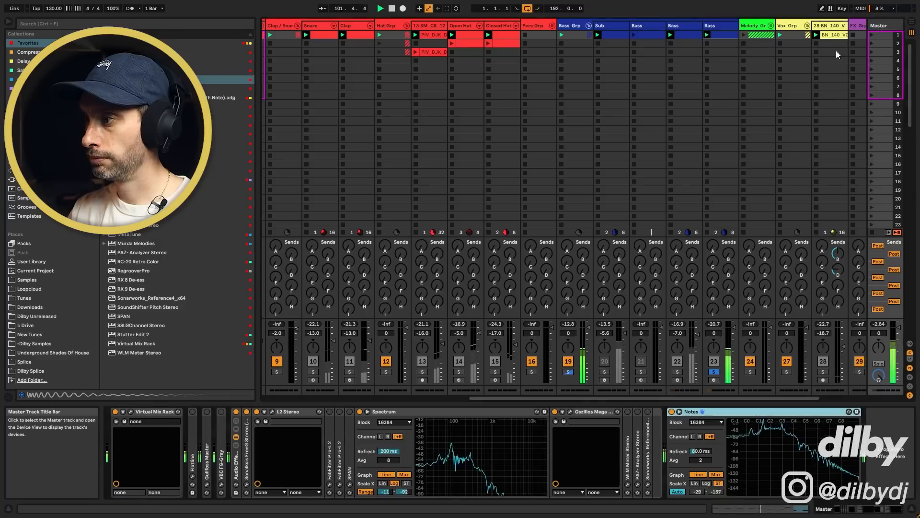
click(569, 412)
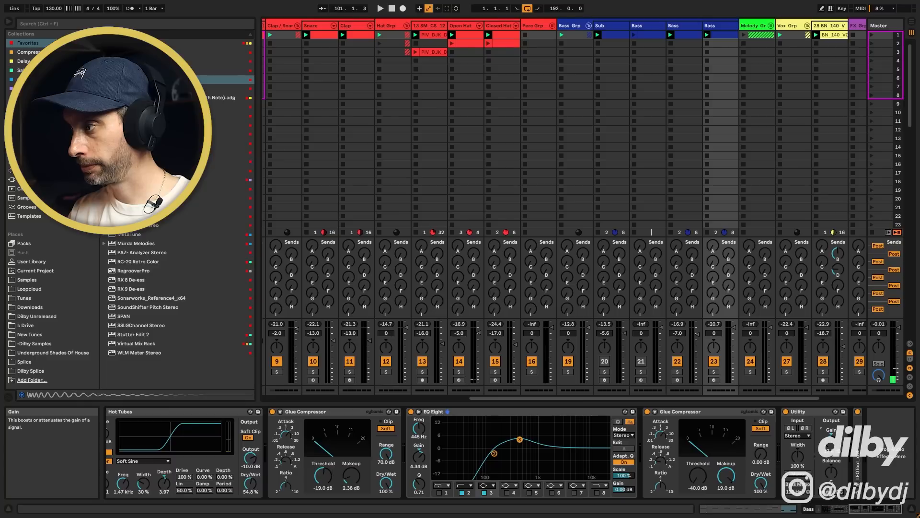
key(space)
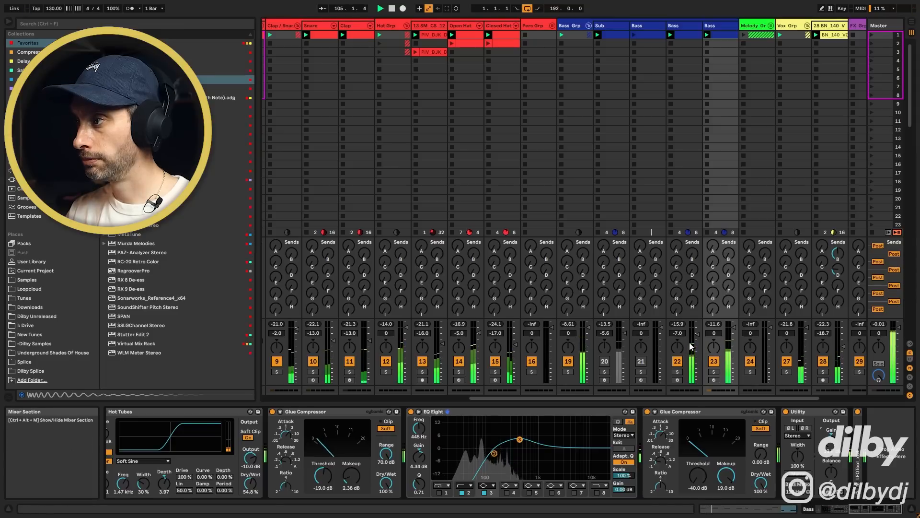
Step: Inspect the soloed Bass group's waveform on the Master's Oszillos Mega Scope and close the scope
click(884, 25)
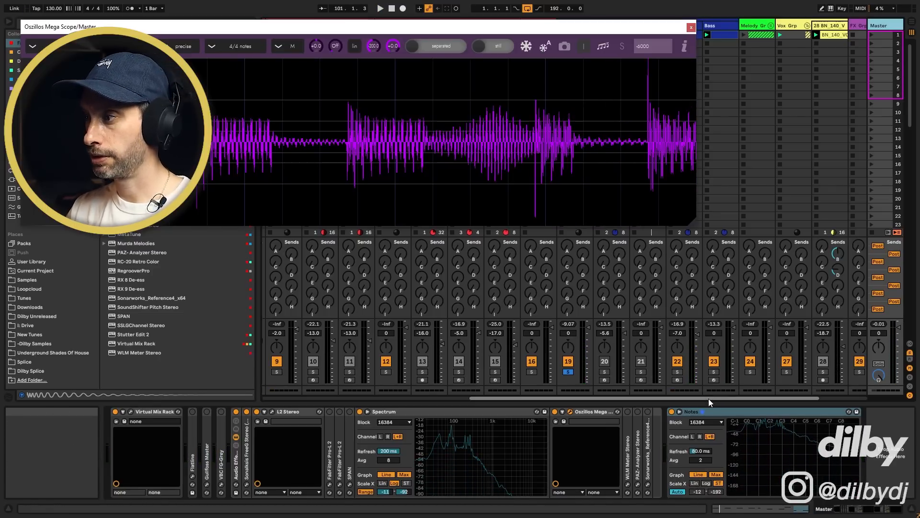
drag(708, 398, 719, 399)
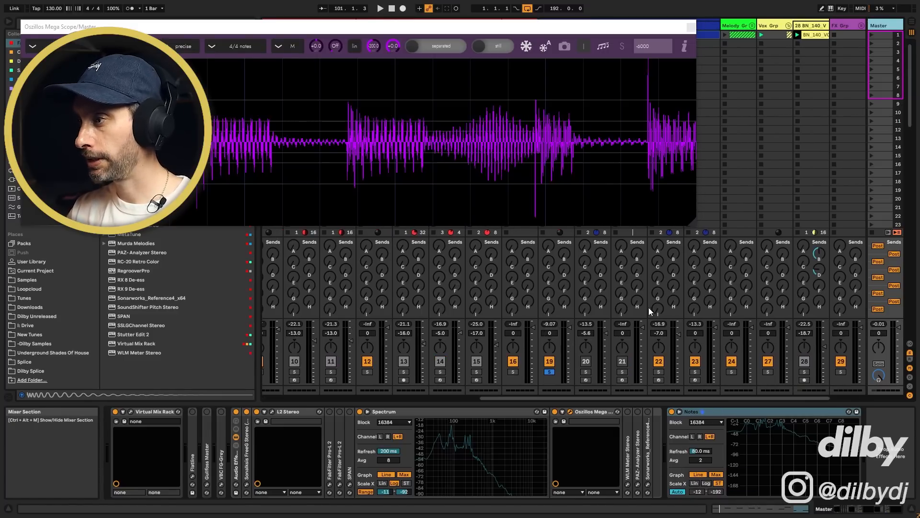
drag(645, 399, 657, 399)
click(691, 27)
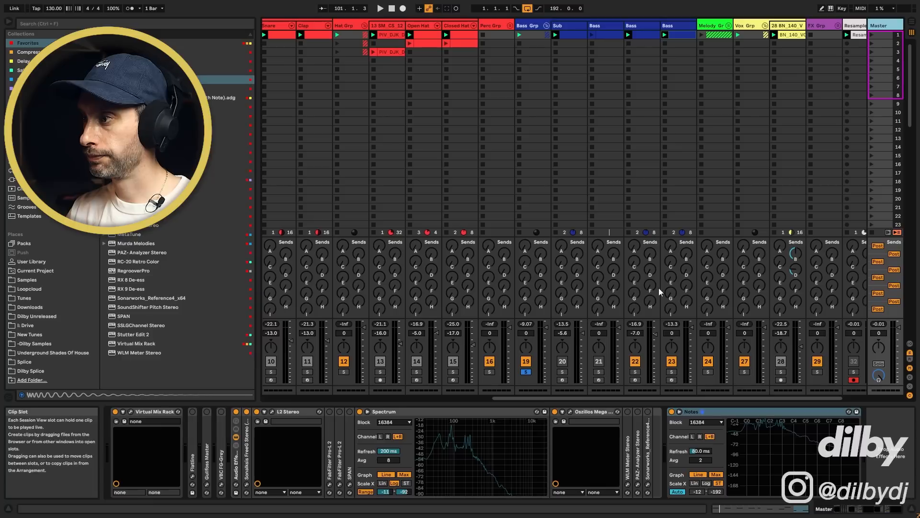
Step: Play the track, unsolo the Bass group and raise Bass track 22's volume to 0 dB
key(space)
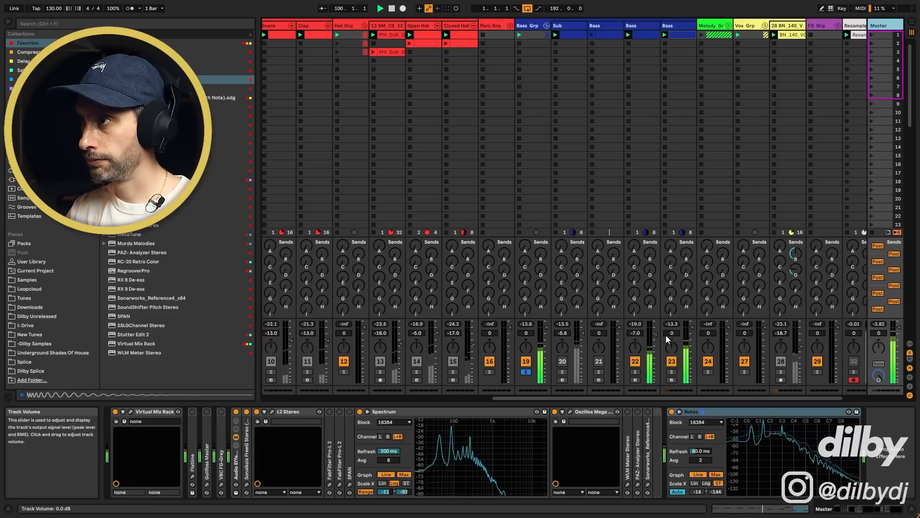
click(526, 372)
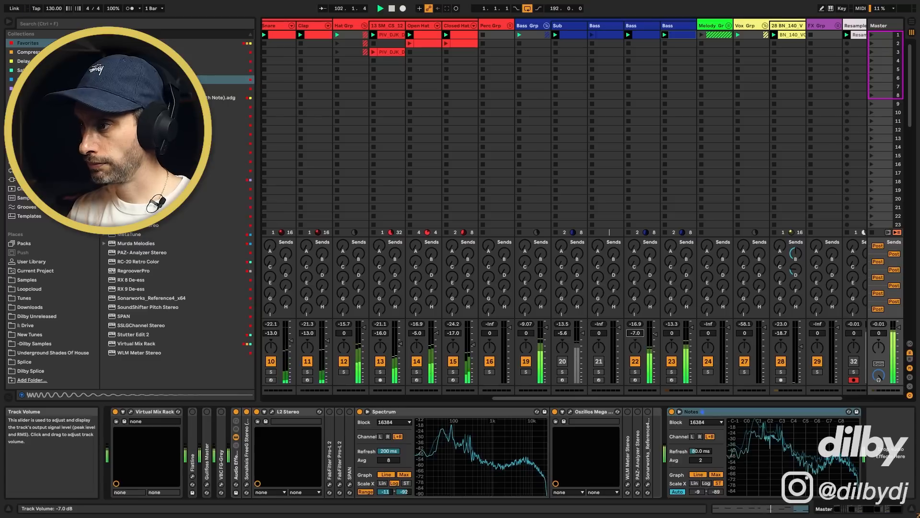
drag(635, 334, 635, 331)
key(Up)
key(Down)
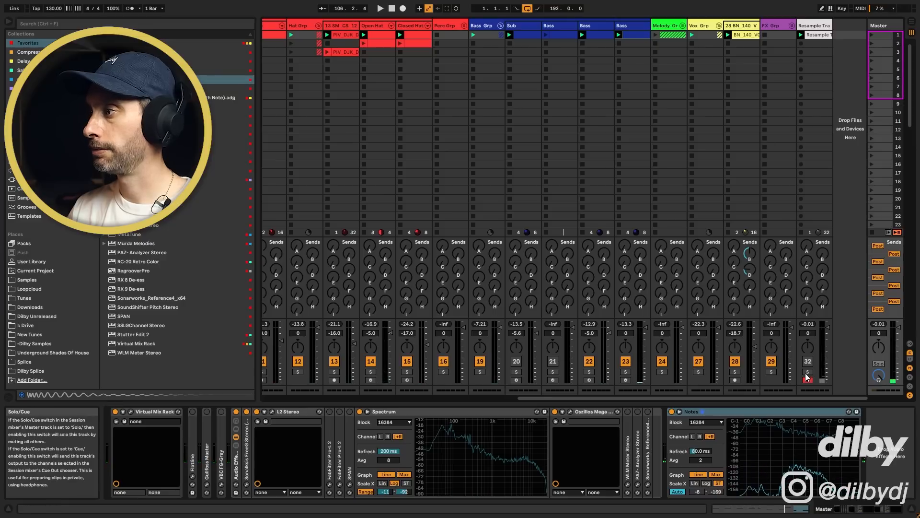
Step: Solo the Resample Track to compare it with the mix, unsolo it and lower Bass track 23's volume to -9.0 dB
click(807, 373)
key(space)
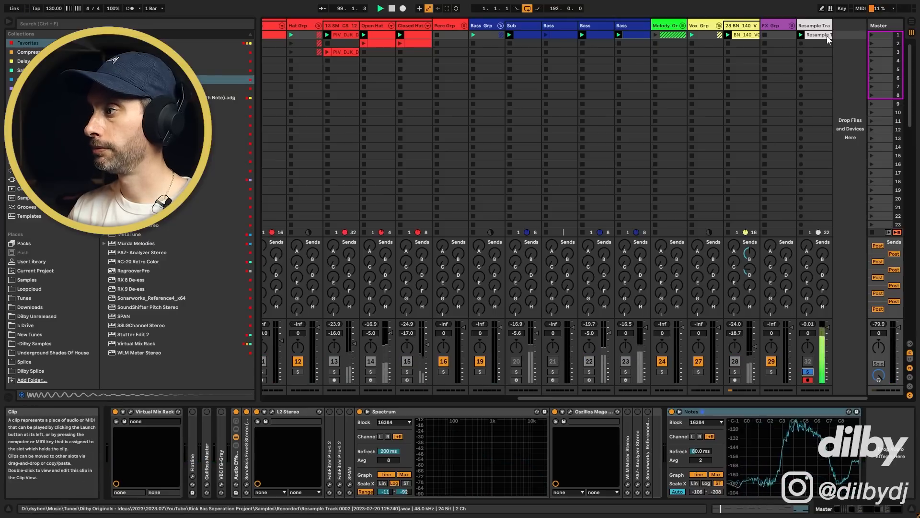
click(808, 373)
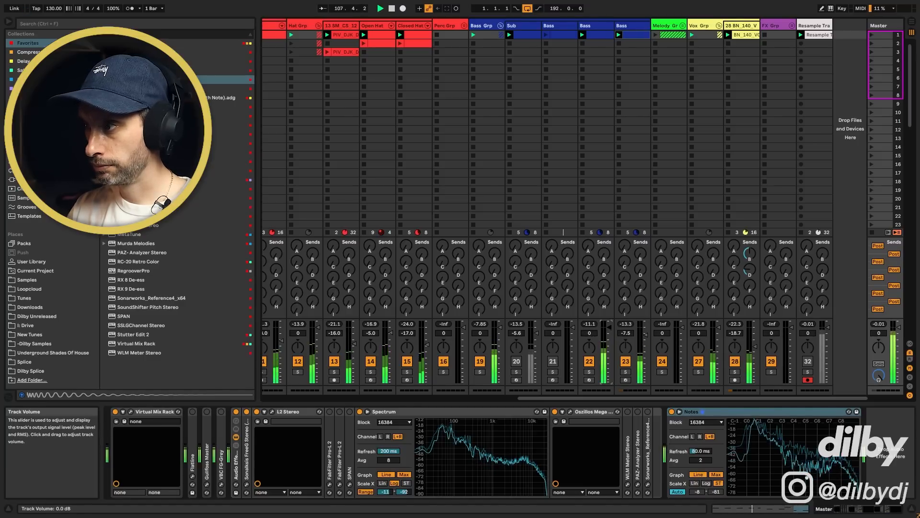
drag(645, 335, 645, 336)
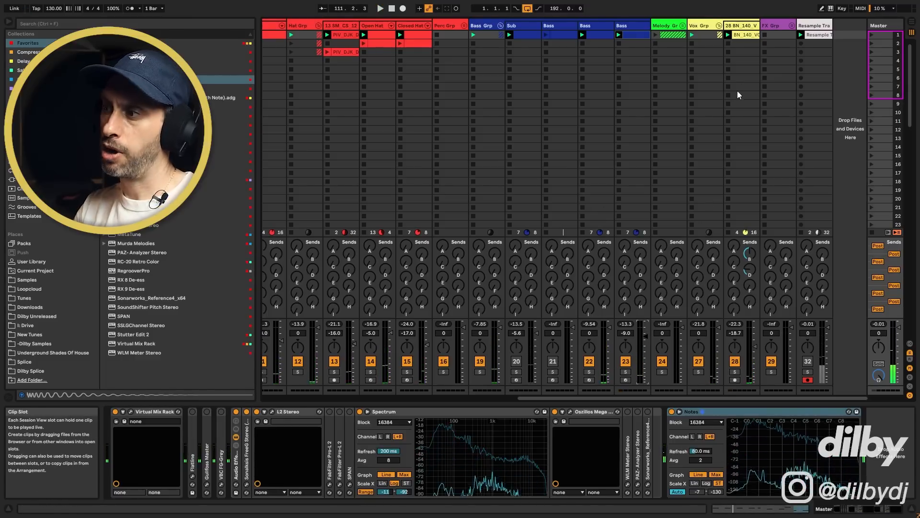
Step: Compare the rebalanced mix with the soloed Resample Track again by toggling its solo
click(807, 372)
key(space)
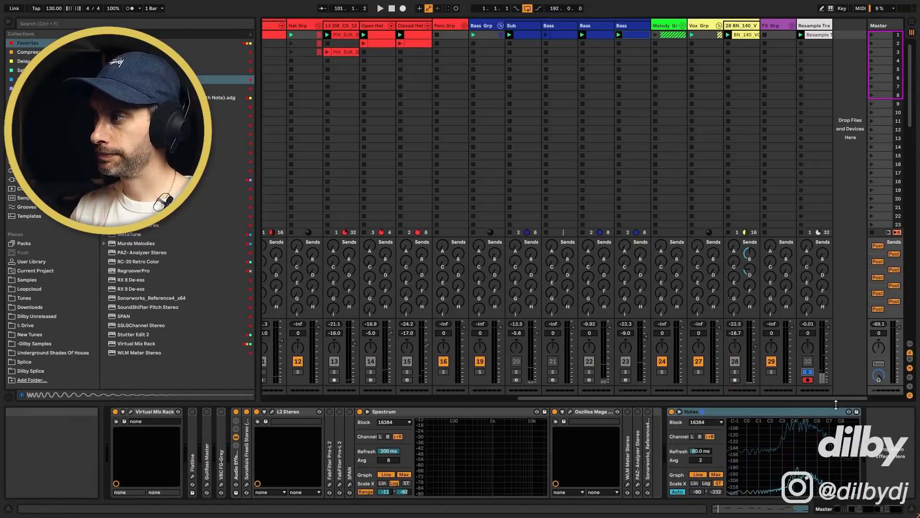
click(807, 372)
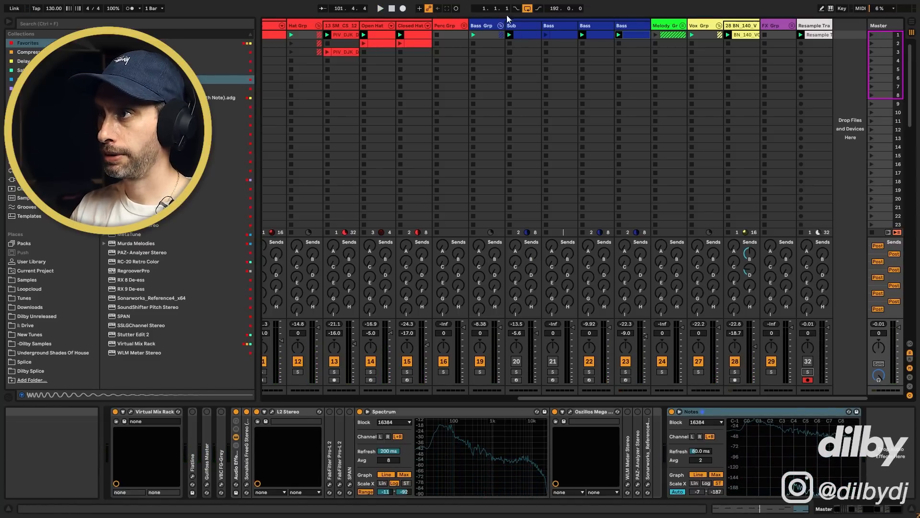
Step: Select the Sub track, audition it in solo and play the full mix
click(521, 31)
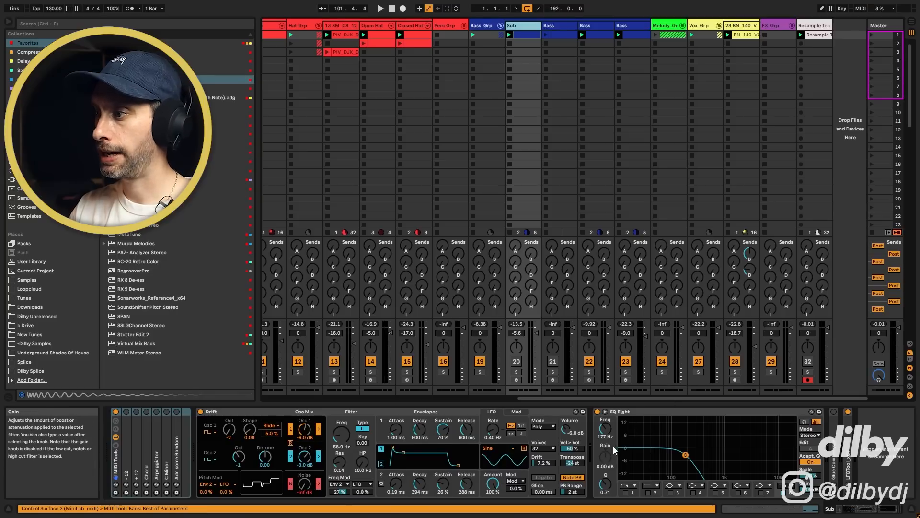
click(516, 372)
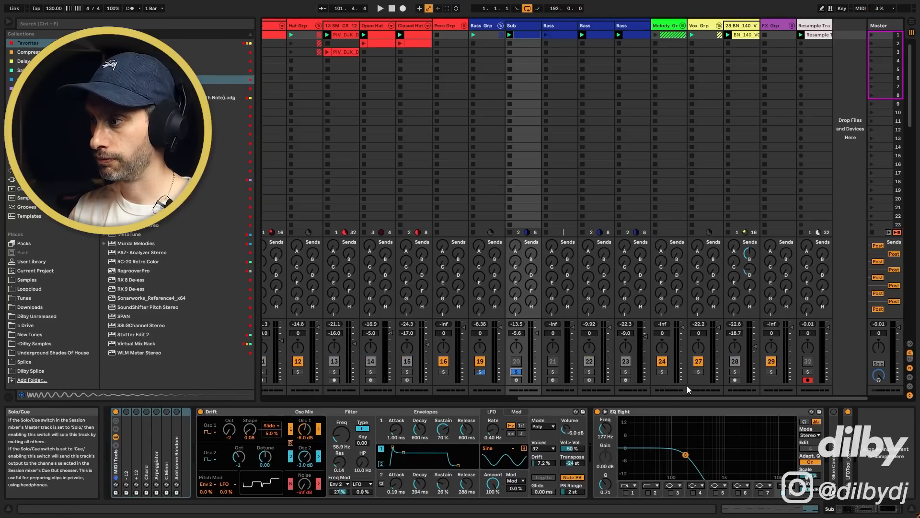
key(space)
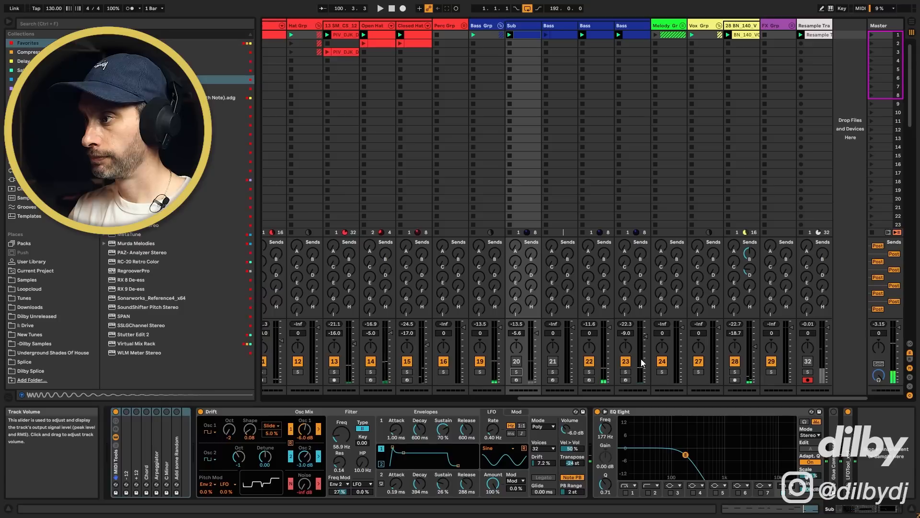
key(space)
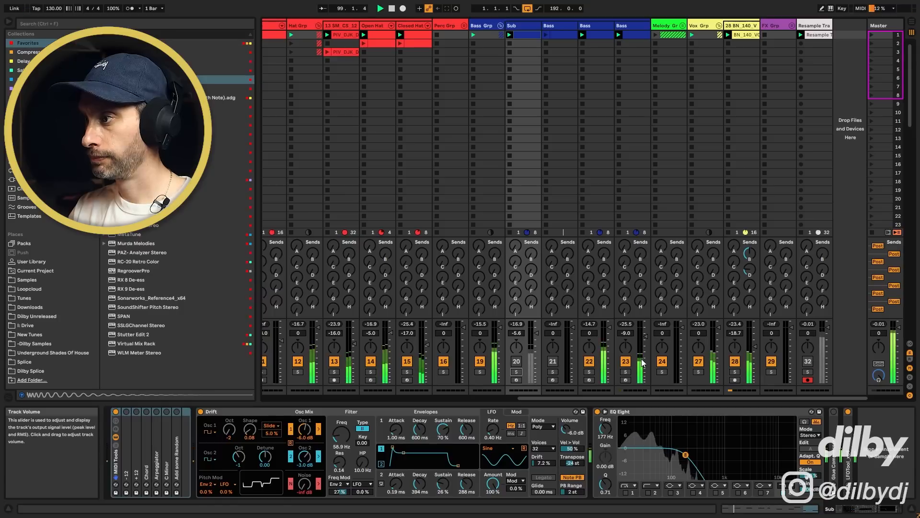
Step: Solo the Bass group, examine its waveform on the Master's Oszillos Mega Scope, stop playback and close the scope
click(479, 371)
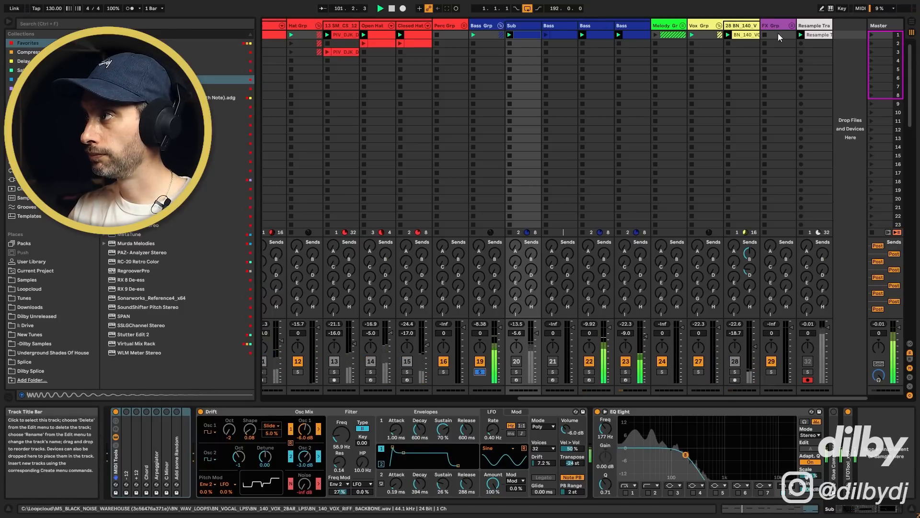
click(879, 25)
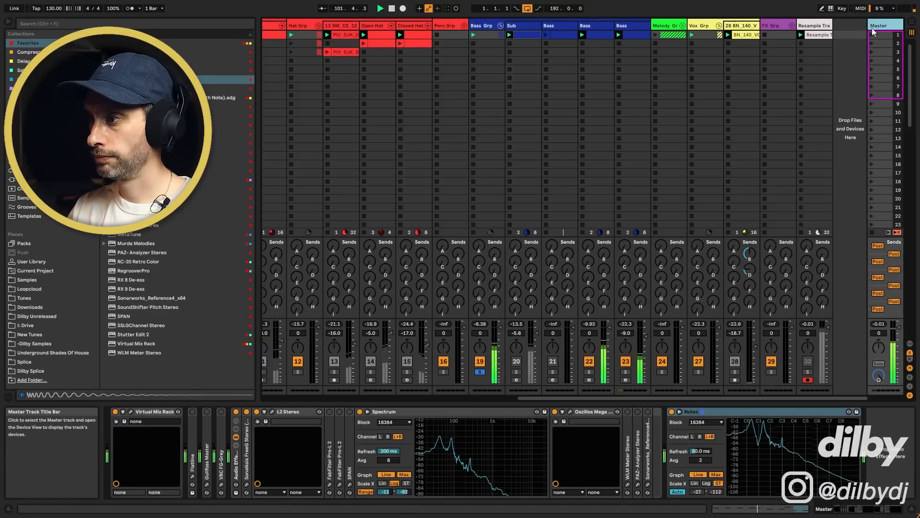
click(570, 411)
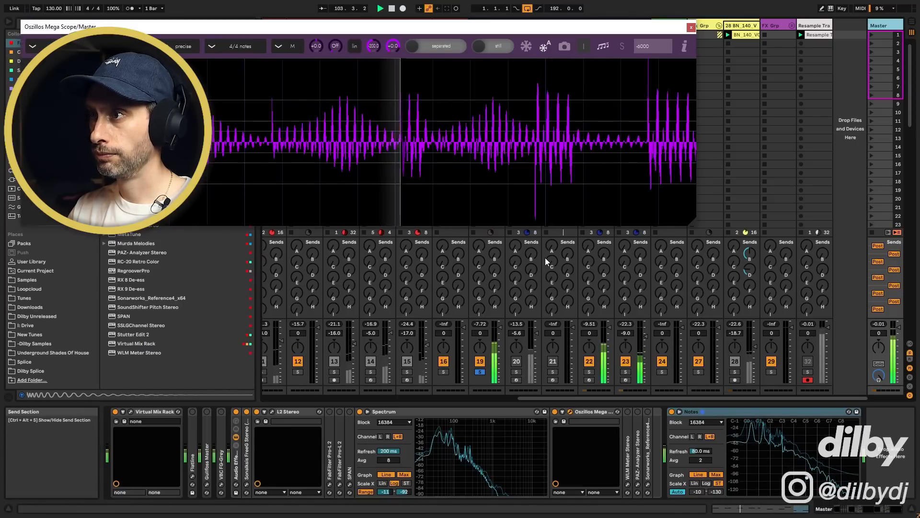
key(space)
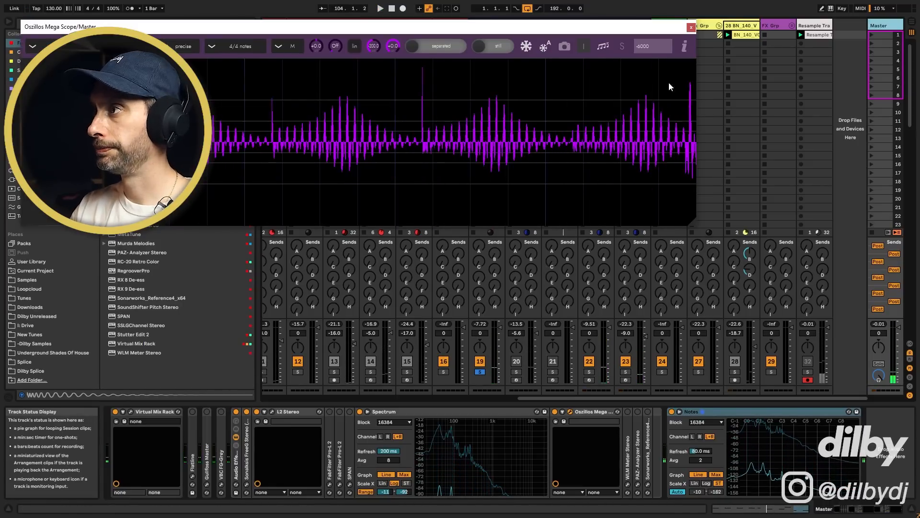
click(691, 27)
Step: Launch the Reference Track's first clip and toggle its solo to compare it with the full mix
drag(698, 396, 725, 393)
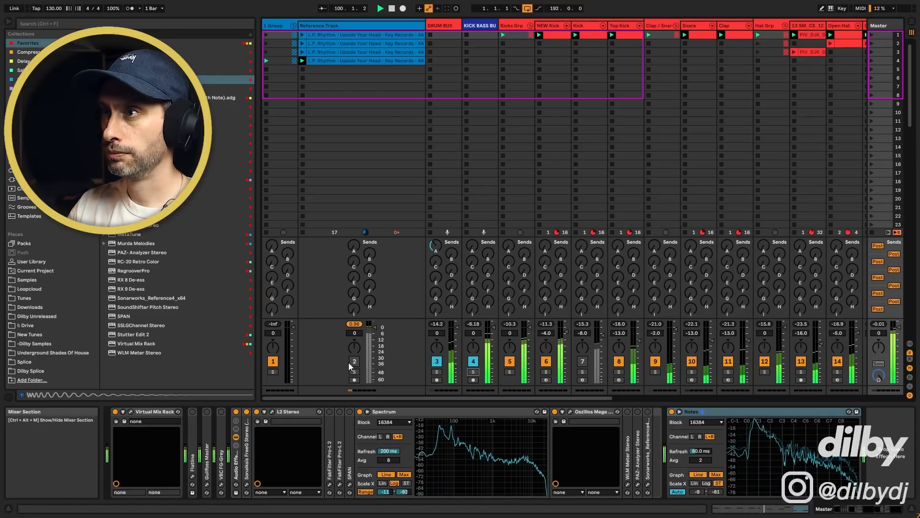
click(303, 35)
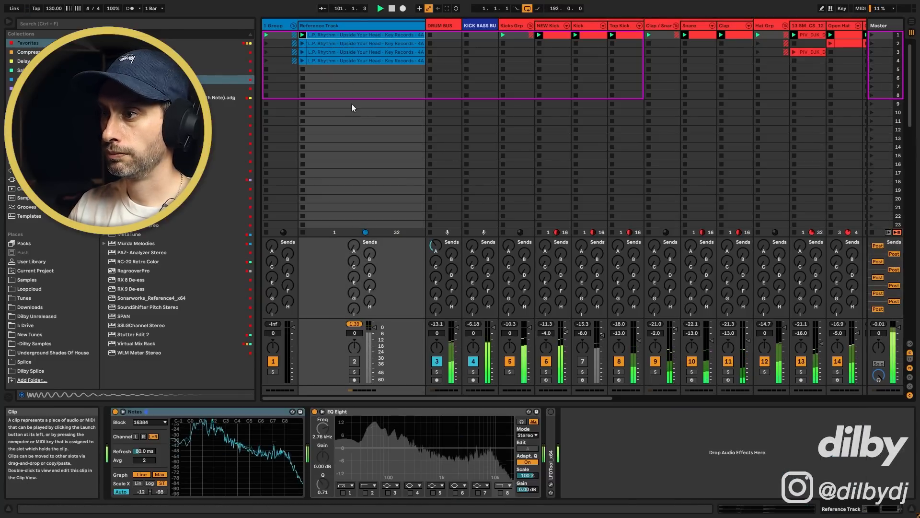
click(354, 372)
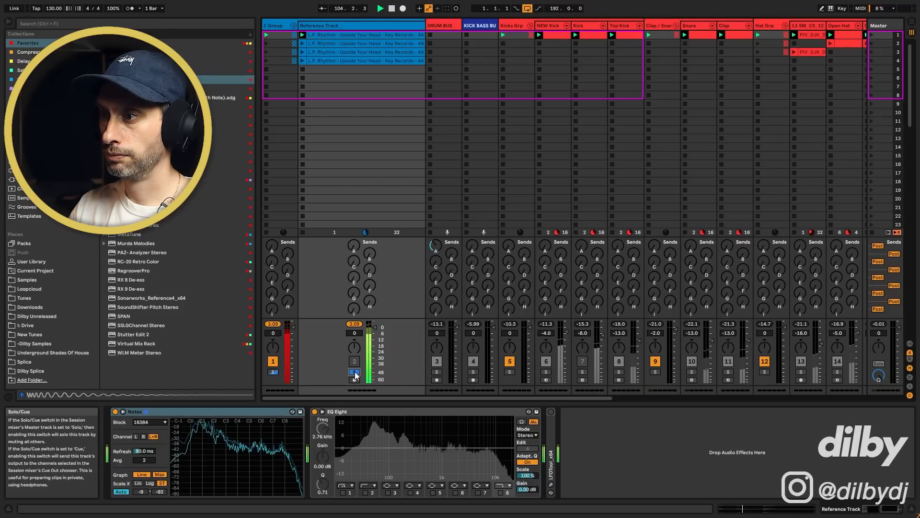
click(354, 372)
drag(477, 396, 710, 388)
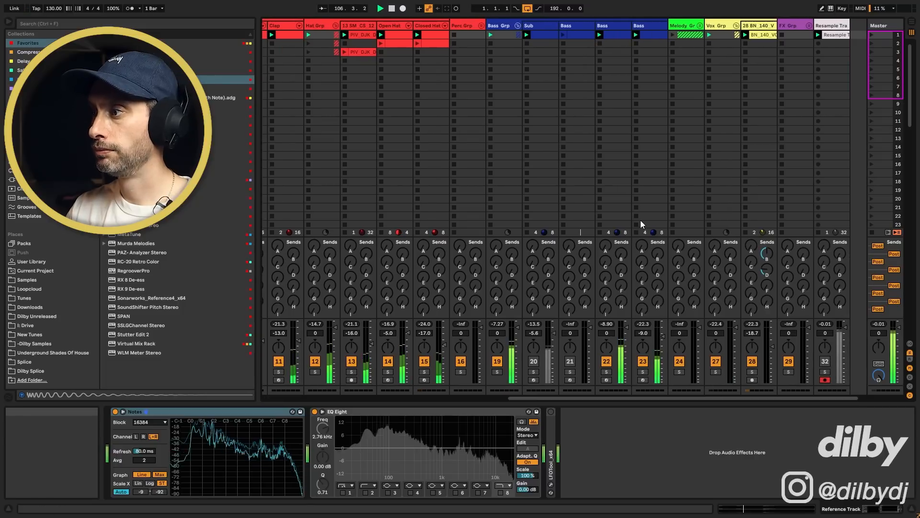